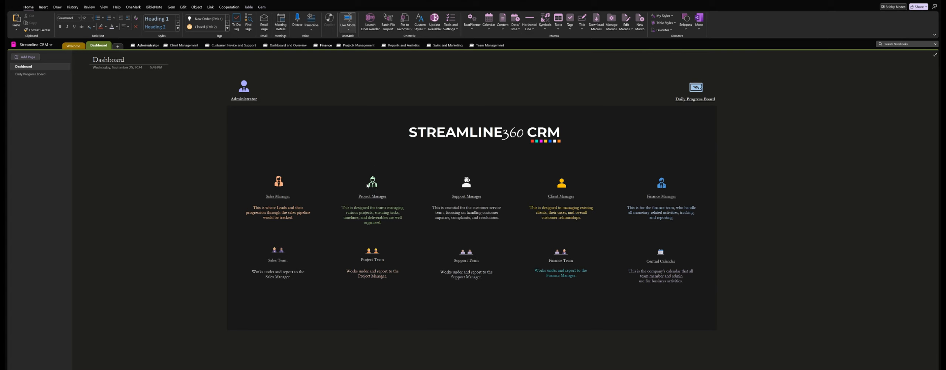
# Open the Project Manager area and review the Lead Generation stage page and its QRS Candle Company opportunity
pyautogui.click(369, 195)
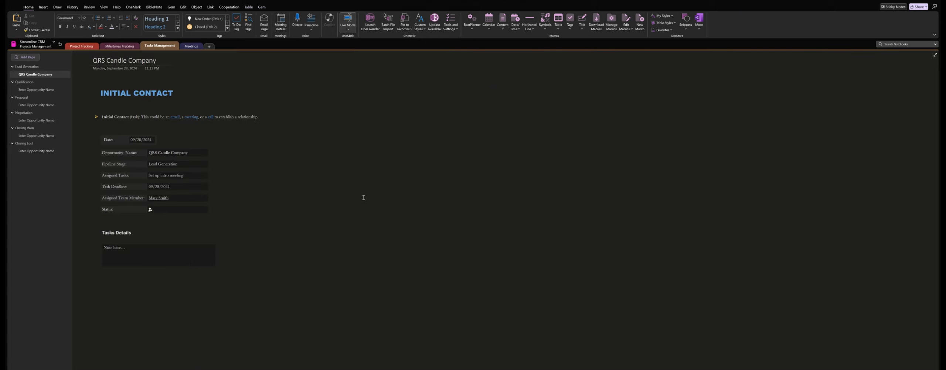
pyautogui.click(33, 66)
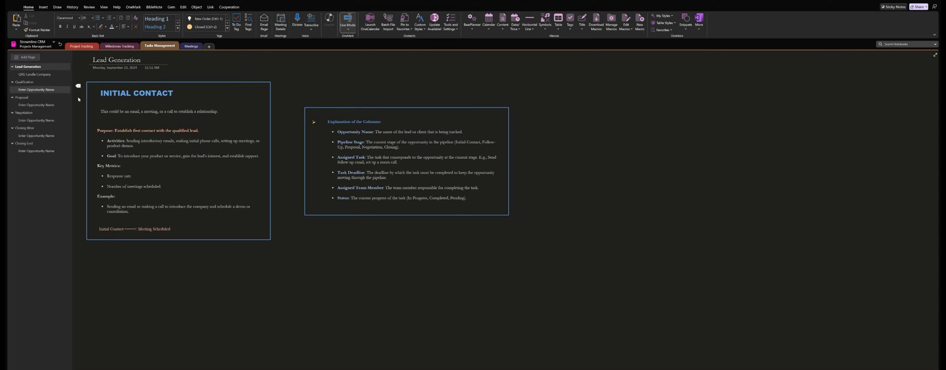
pyautogui.click(28, 68)
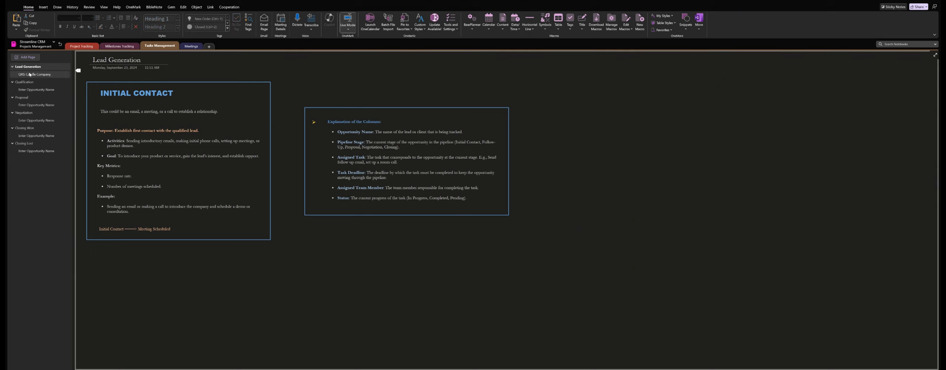
pyautogui.click(30, 74)
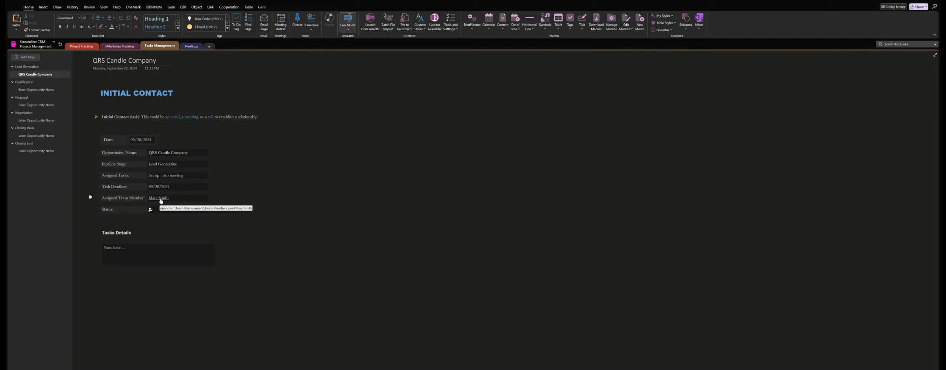
# Open the assigned team member's page from the opportunity and add a new task row with ID T001-003
pyautogui.click(161, 198)
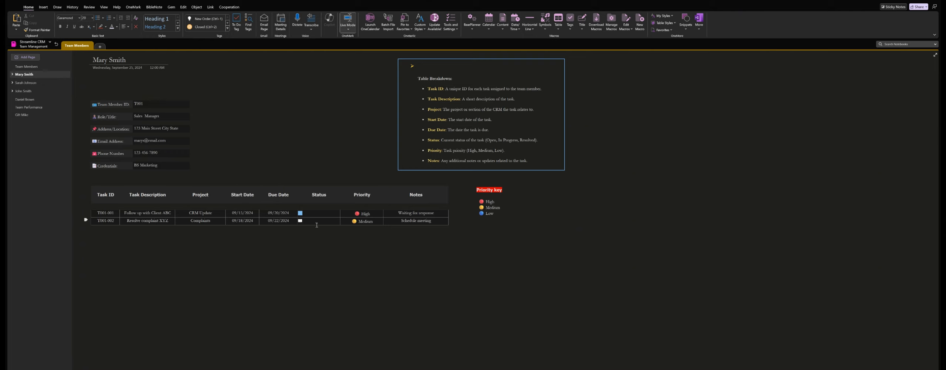
pyautogui.click(437, 222)
pyautogui.write('T001-')
pyautogui.write('003')
pyautogui.moveTo(98, 229); pyautogui.dragTo(106, 229)
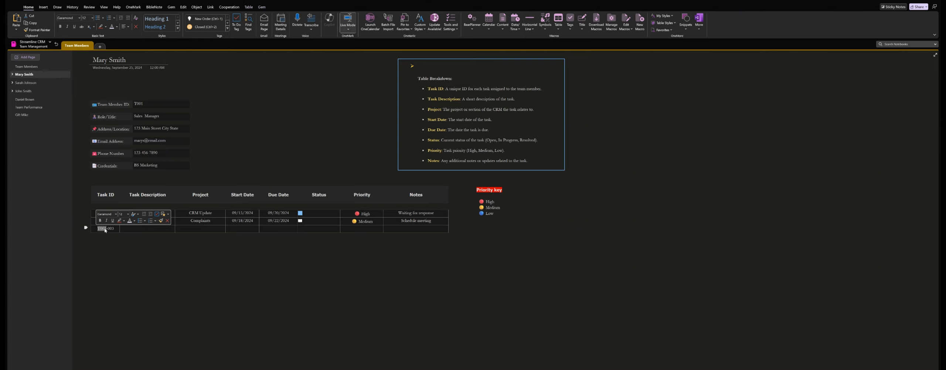
pyautogui.click(133, 105)
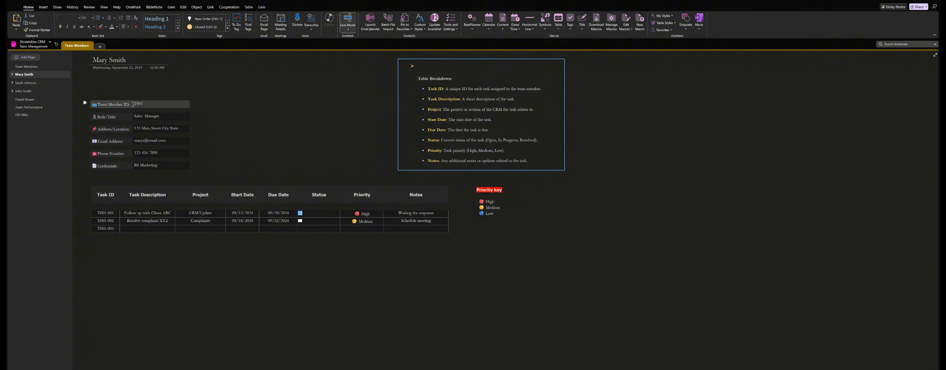
pyautogui.doubleClick(111, 229)
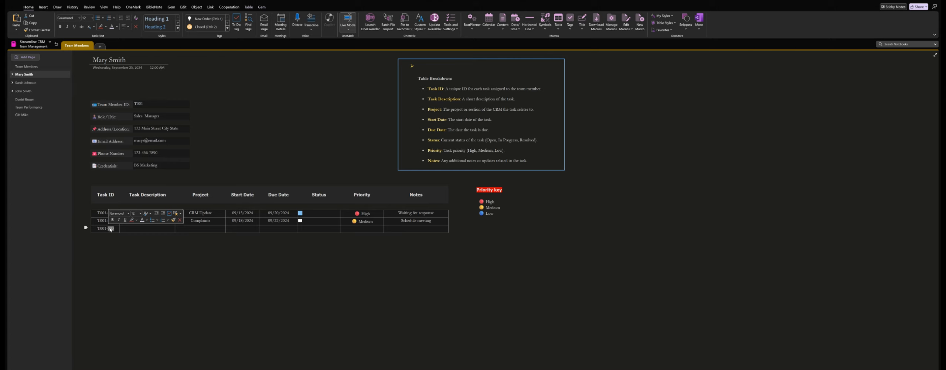
pyautogui.click(71, 118)
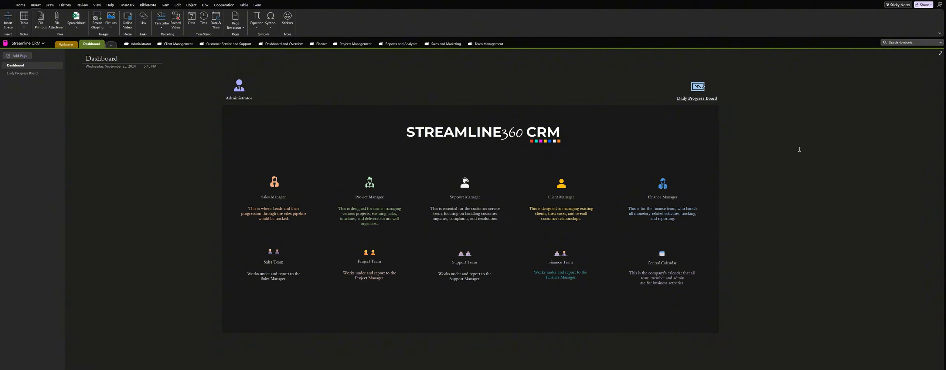
# Examine the Welcome page's introduction and its Connect With Me contact details
pyautogui.click(65, 45)
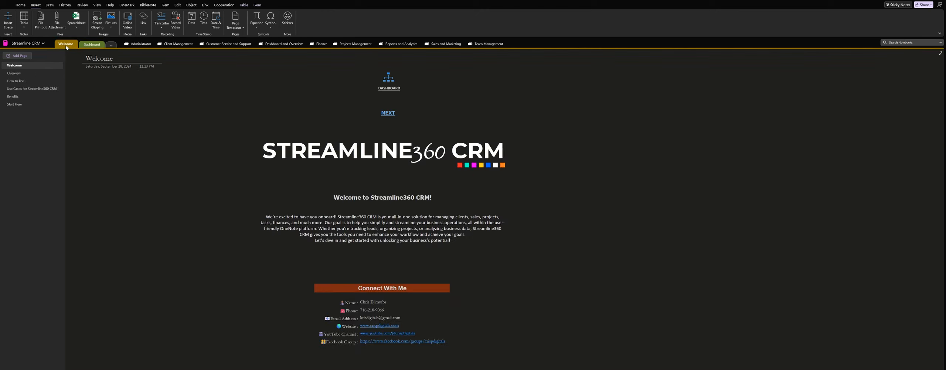
pyautogui.scroll(-3, 565, 197)
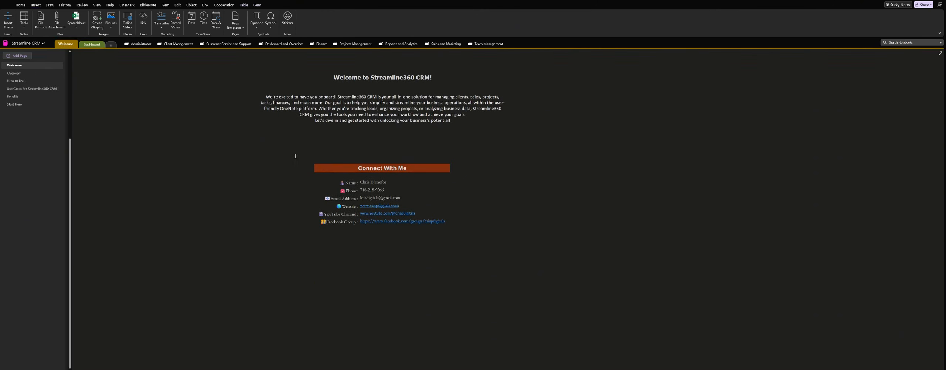
pyautogui.moveTo(295, 156); pyautogui.dragTo(493, 253)
pyautogui.click(536, 259)
pyautogui.scroll(3, 524, 244)
pyautogui.scroll(-5, 449, 189)
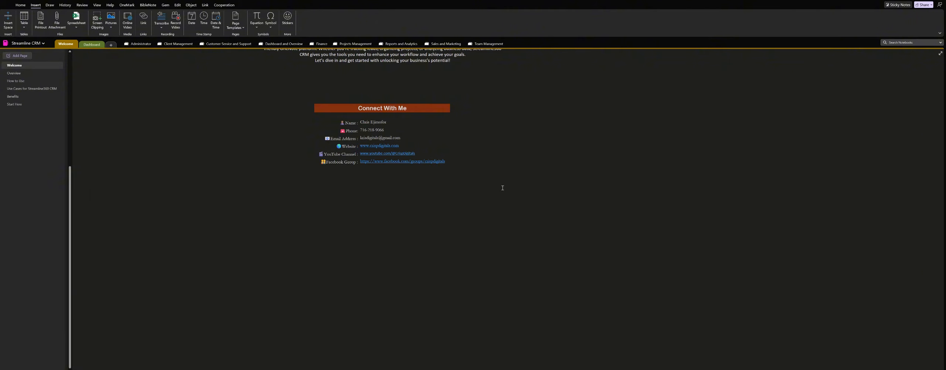
pyautogui.scroll(6, 502, 188)
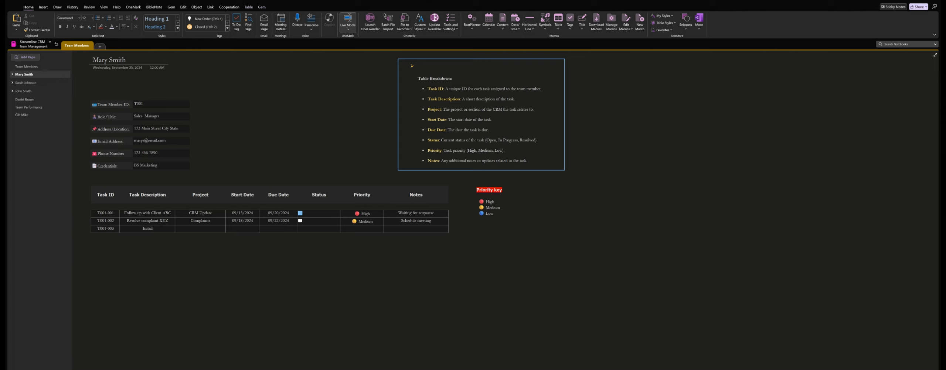
# Complete the T001-003 task description as Initial Contact and correct the spelling of its first word
pyautogui.write('Contact')
pyautogui.rightClick(140, 229)
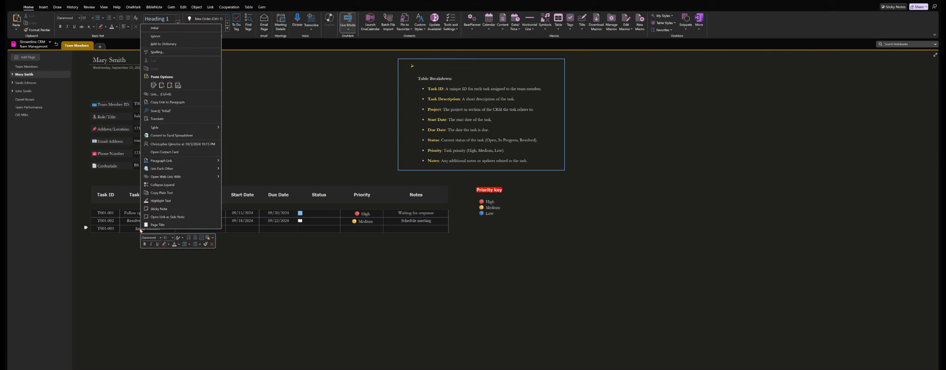
pyautogui.click(155, 27)
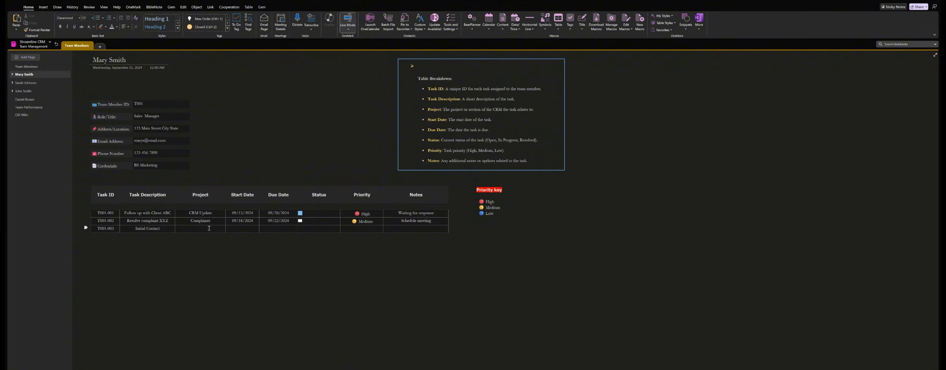
# Enter QRS Candle Company as the task's project and 09/28/2024 as both start and due date
pyautogui.write('QRS Candle Company')
pyautogui.click(247, 230)
pyautogui.write('09/28/202409/28/2024')
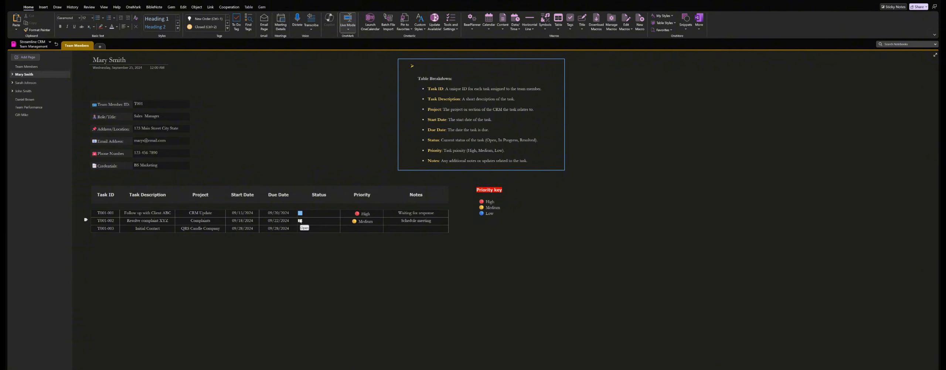
# Tag the T001-003 task's status as Open and copy the High priority from task T001-001 into its row
pyautogui.click(228, 23)
pyautogui.click(228, 23)
pyautogui.tripleClick(359, 215)
pyautogui.hotkey('ctrl', 'c')
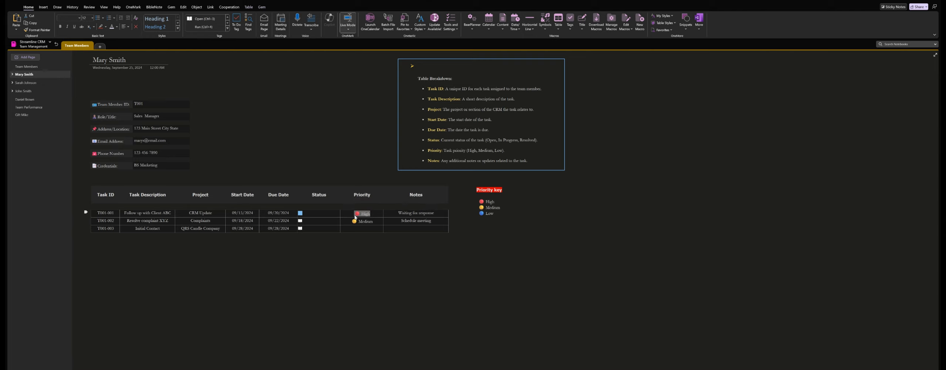
pyautogui.click(367, 229)
pyautogui.hotkey('ctrl', 'v')
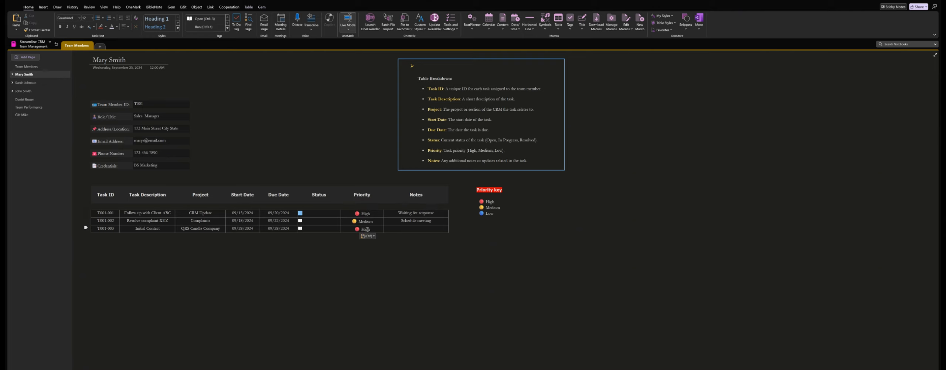
# Enter Intro meeting as the note for task T001-003
pyautogui.click(422, 229)
pyautogui.write('Intro meeting')
pyautogui.click(537, 255)
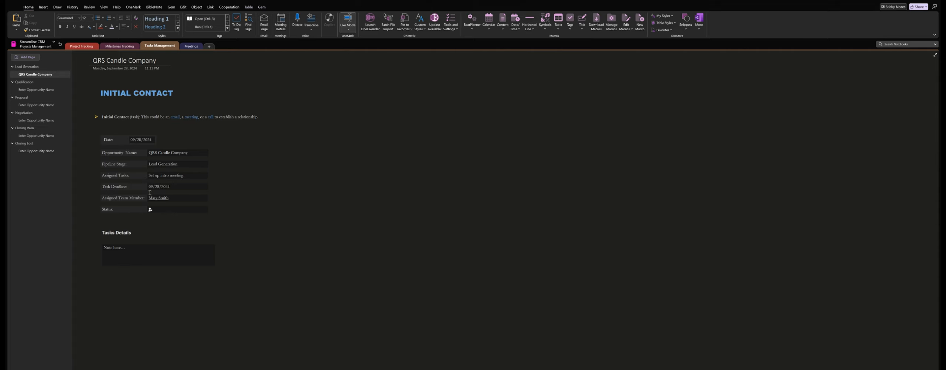
# Review the Qualification, Proposal, Negotiation and Closing Won stages and their blank opportunity task forms
pyautogui.click(38, 82)
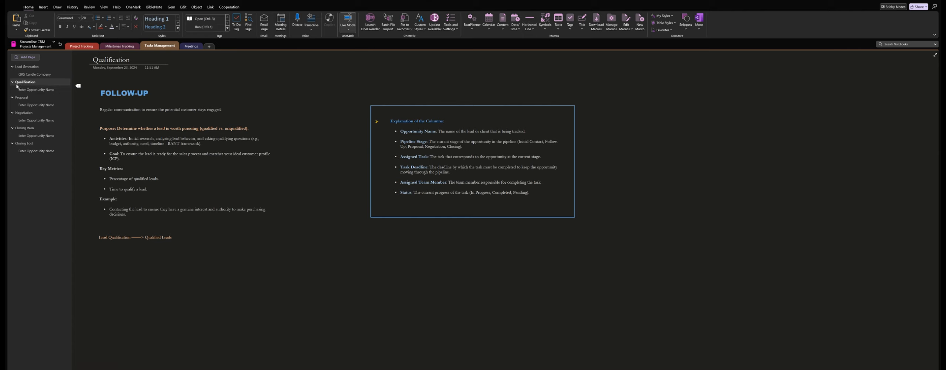
pyautogui.click(29, 88)
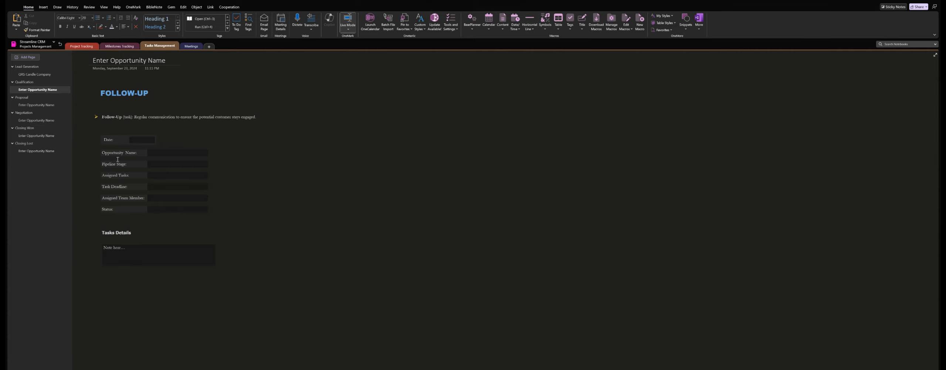
pyautogui.click(172, 153)
pyautogui.click(24, 98)
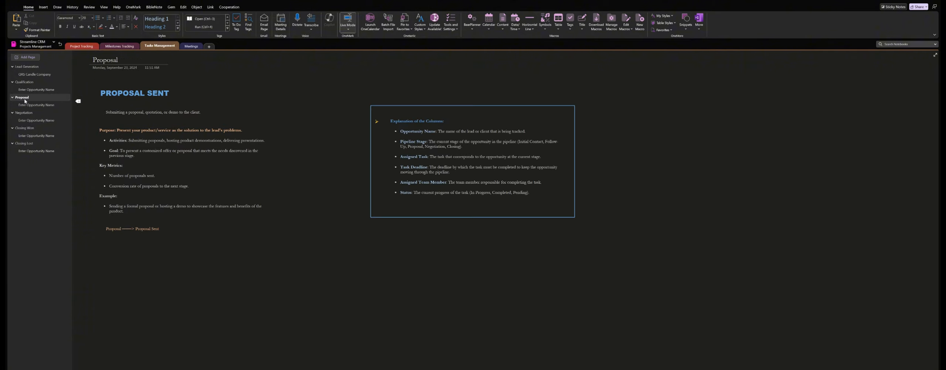
pyautogui.click(37, 105)
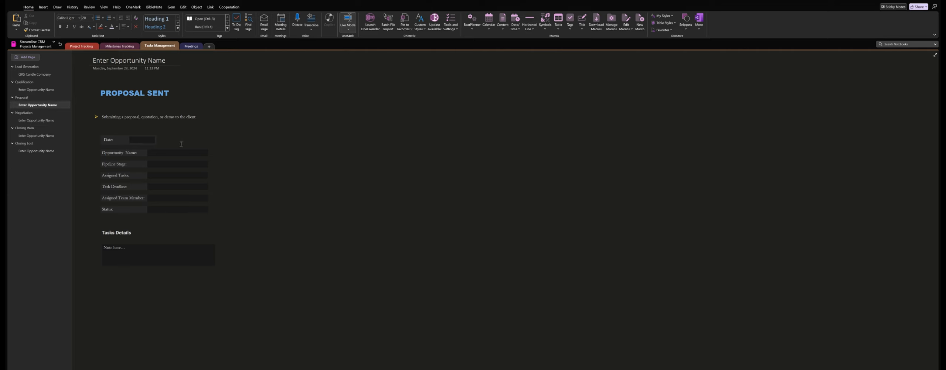
pyautogui.click(159, 164)
pyautogui.click(25, 113)
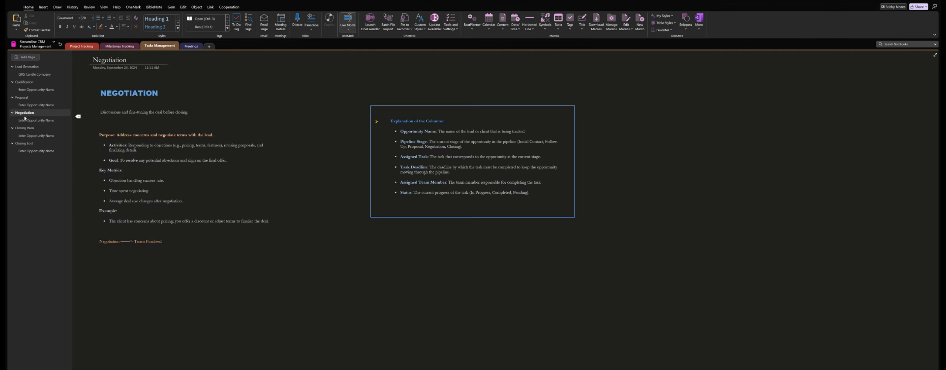
pyautogui.click(25, 120)
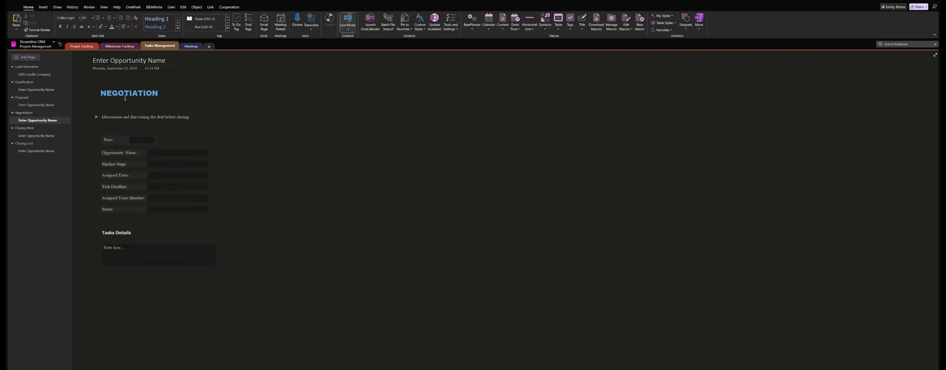
pyautogui.click(33, 128)
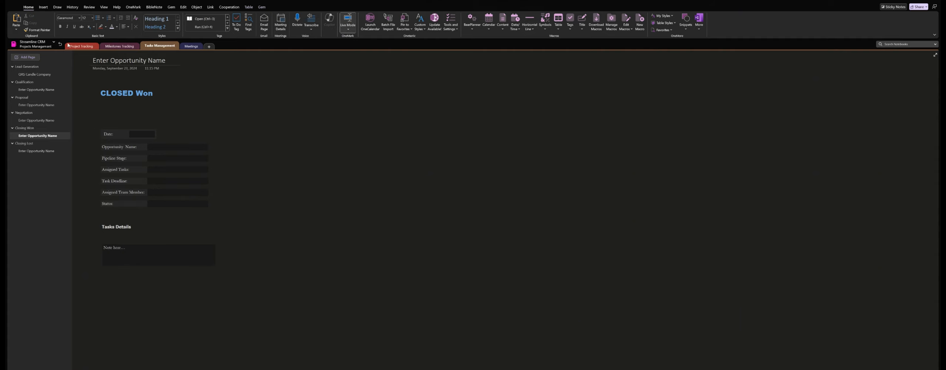
# View the Project Tracking table, follow the XYZ Candle Order's assigned team member link, and return to the table
pyautogui.click(81, 46)
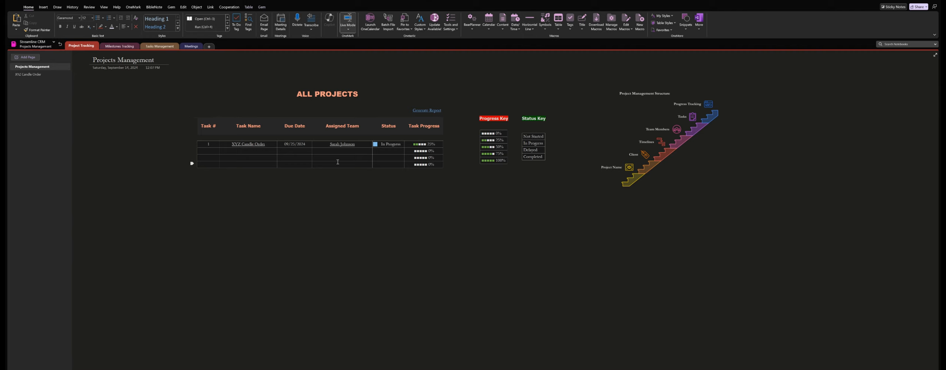
pyautogui.click(346, 143)
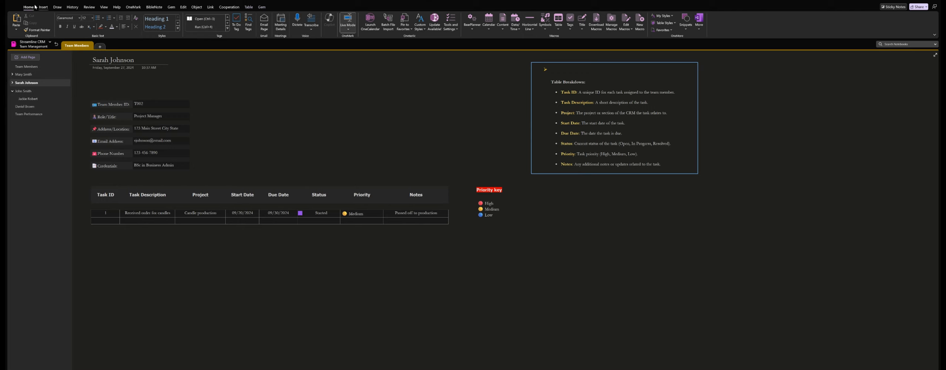
pyautogui.hotkey('alt', 'Left')
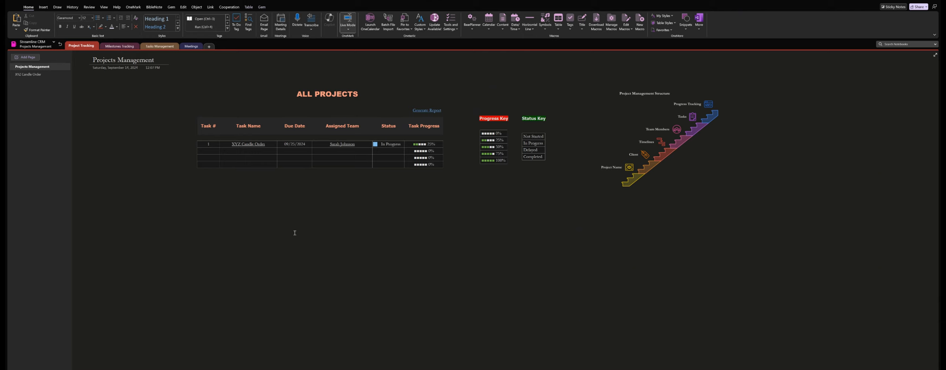
# Create a linked test project page named jhjvhjhvjv below the All Projects table and open it
pyautogui.click(309, 200)
pyautogui.write('jhjvhjhvjv]]')
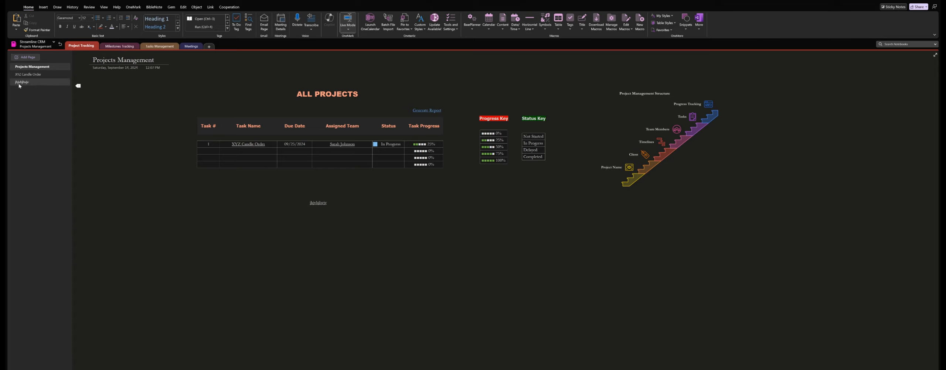
pyautogui.click(314, 203)
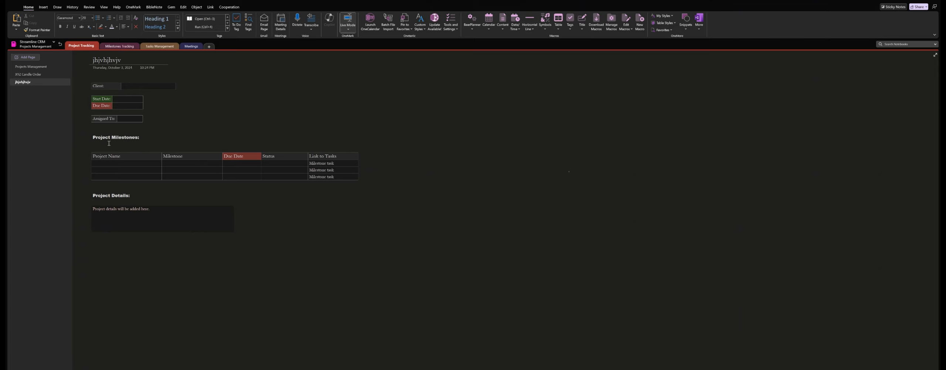
# Permanently delete the jhjvhjhvjv test page and remove its leftover link below the All Projects table
pyautogui.rightClick(35, 83)
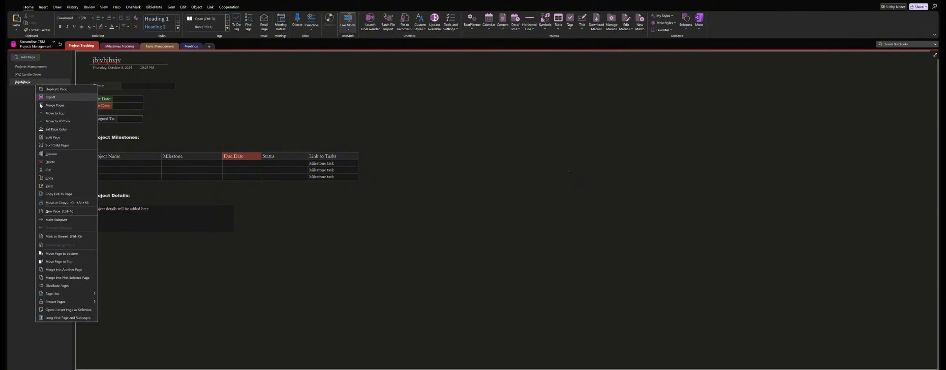
pyautogui.click(52, 163)
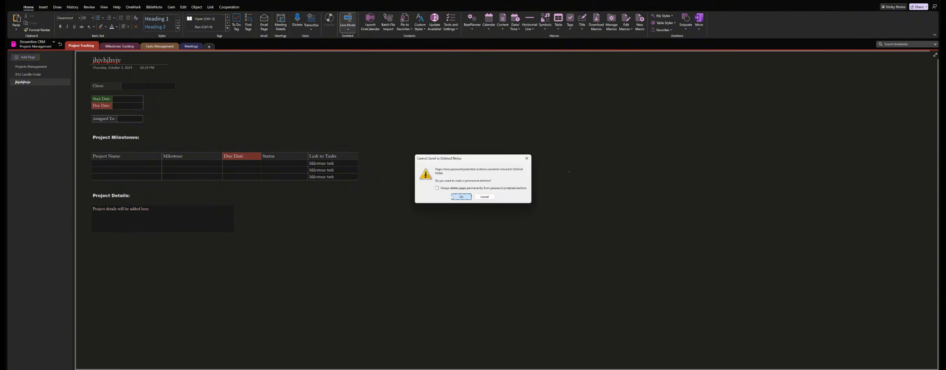
pyautogui.click(460, 196)
pyautogui.click(38, 67)
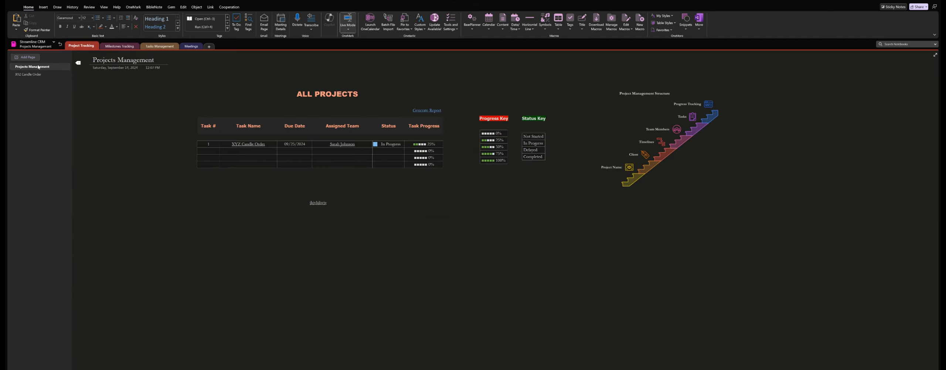
pyautogui.moveTo(355, 222); pyautogui.dragTo(272, 188)
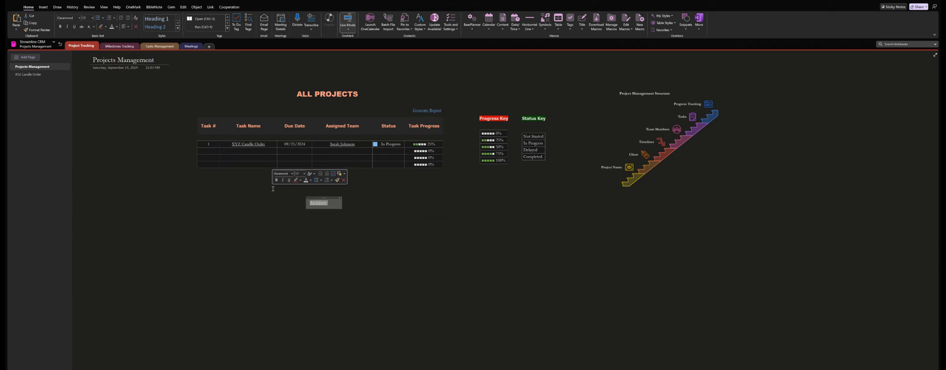
pyautogui.press('Delete')
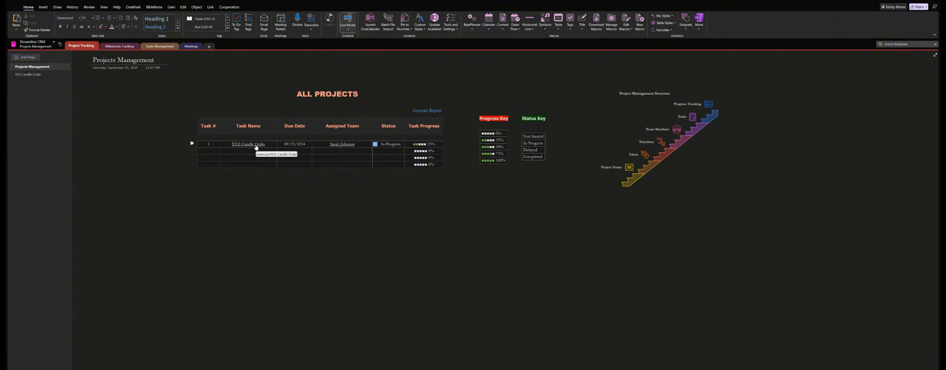
# On the XYZ Candle Order project page, correct the assigned team member's surname and widen that cell to fit the full name
pyautogui.click(255, 145)
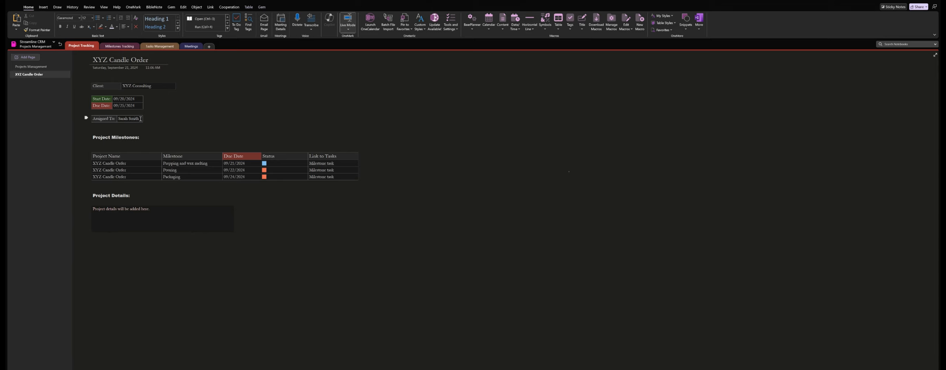
pyautogui.moveTo(138, 119); pyautogui.dragTo(129, 118)
pyautogui.write('Johnson')
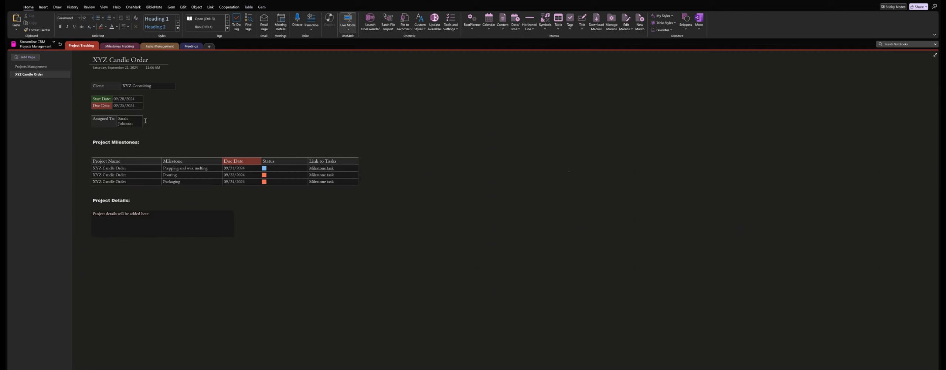
pyautogui.moveTo(143, 120); pyautogui.dragTo(146, 121)
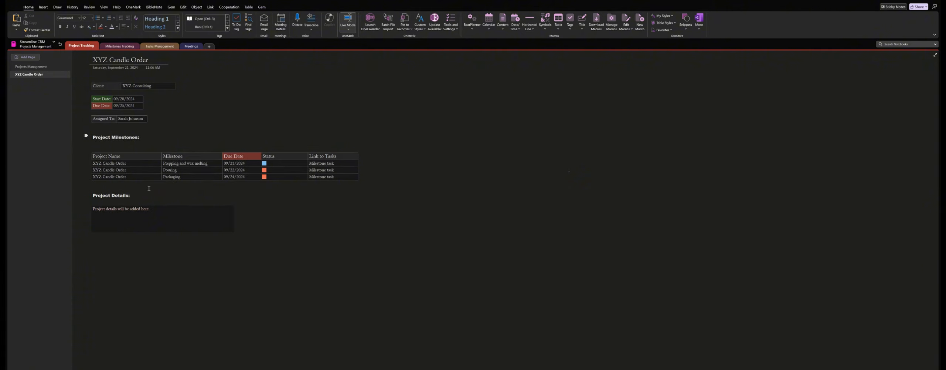
pyautogui.click(163, 298)
pyautogui.click(118, 118)
pyautogui.moveTo(147, 119); pyautogui.dragTo(154, 119)
# Follow the assigned team member's link from the XYZ Candle Order page and return to the project page
pyautogui.click(138, 120)
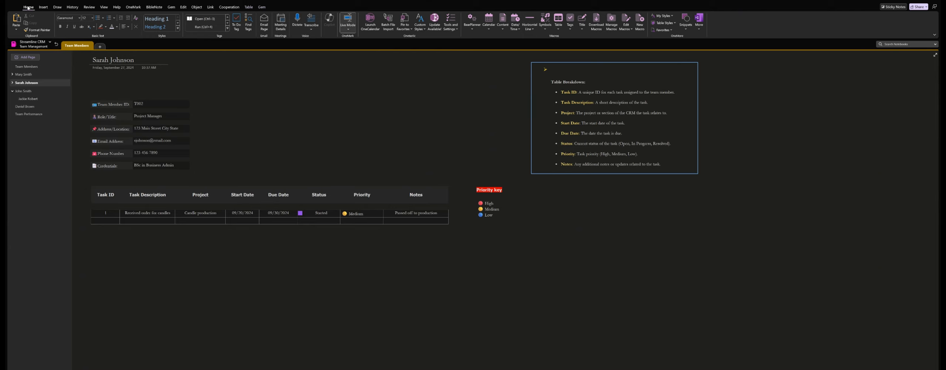
pyautogui.hotkey('alt', 'Left')
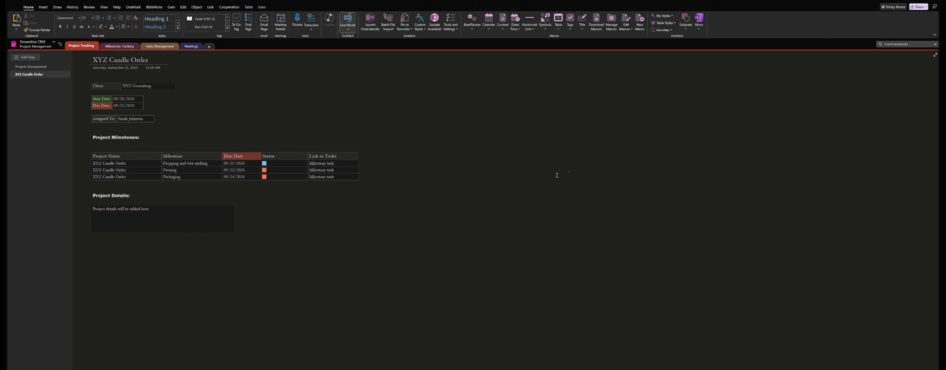
pyautogui.click(568, 171)
pyautogui.rightClick(585, 224)
pyautogui.click(364, 221)
# View the Gantt Chart section in the Project Management System notebook, and return to the Streamline CRM notebook
pyautogui.click(54, 43)
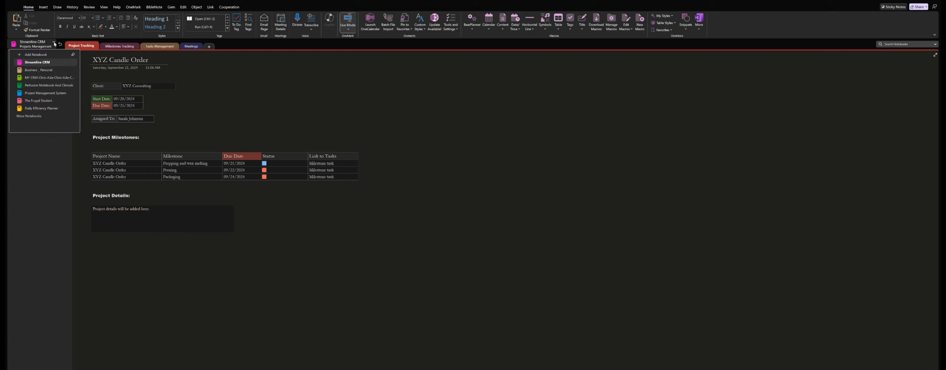
pyautogui.click(46, 93)
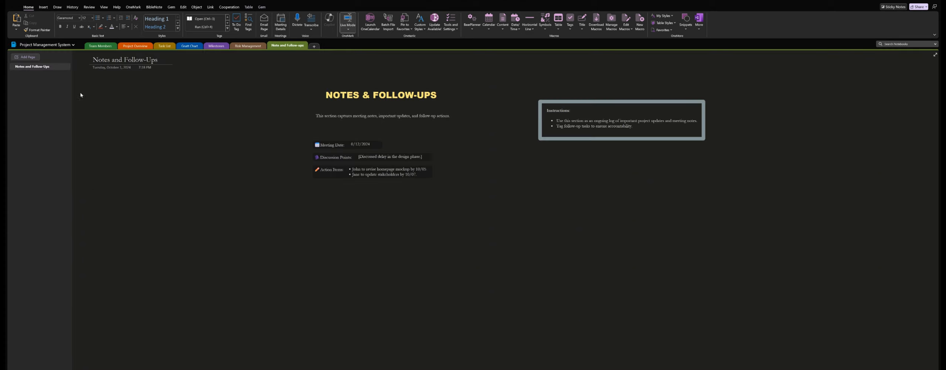
pyautogui.click(191, 46)
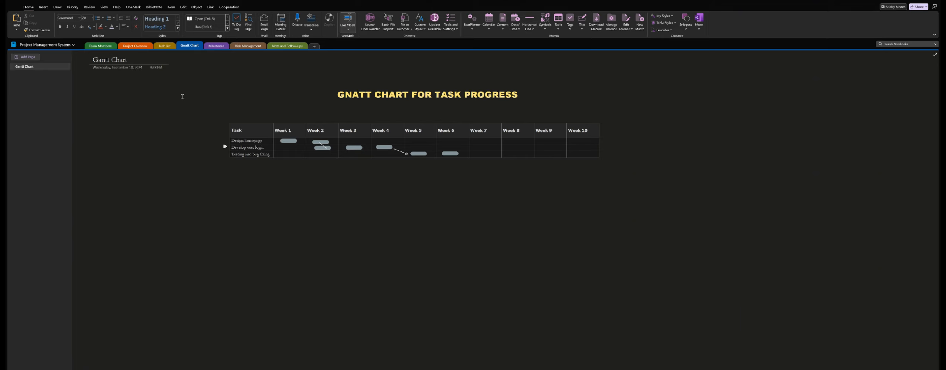
pyautogui.click(75, 45)
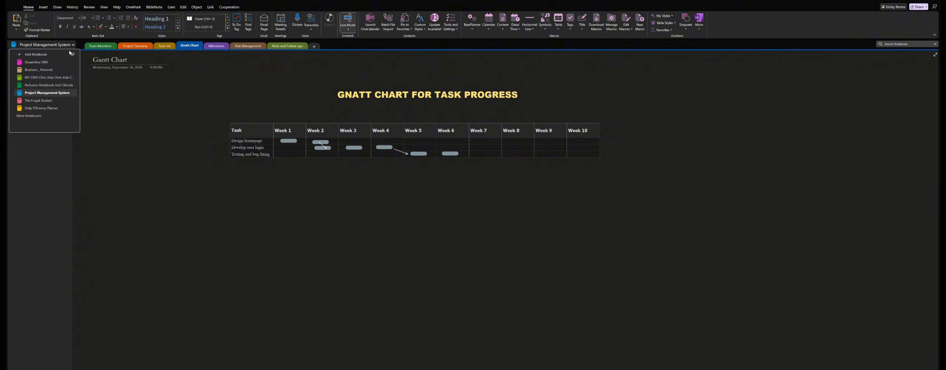
pyautogui.click(44, 62)
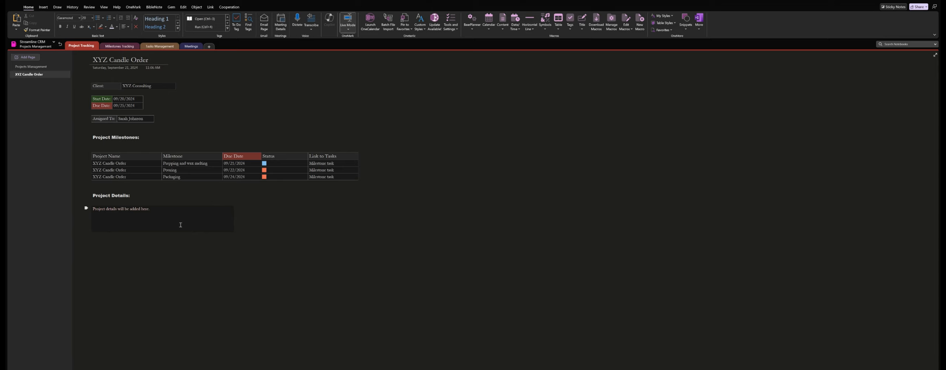
# Mark the Prepping and wax melting milestone as In Progress, and test the links between its page and the project page
pyautogui.click(324, 166)
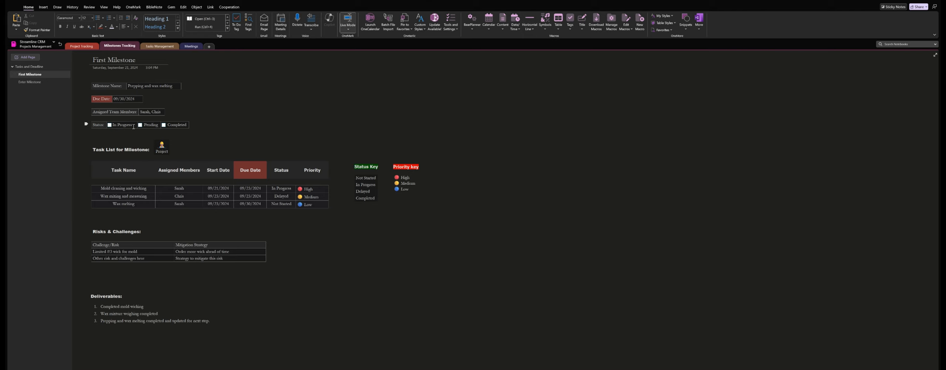
pyautogui.click(110, 125)
pyautogui.click(161, 147)
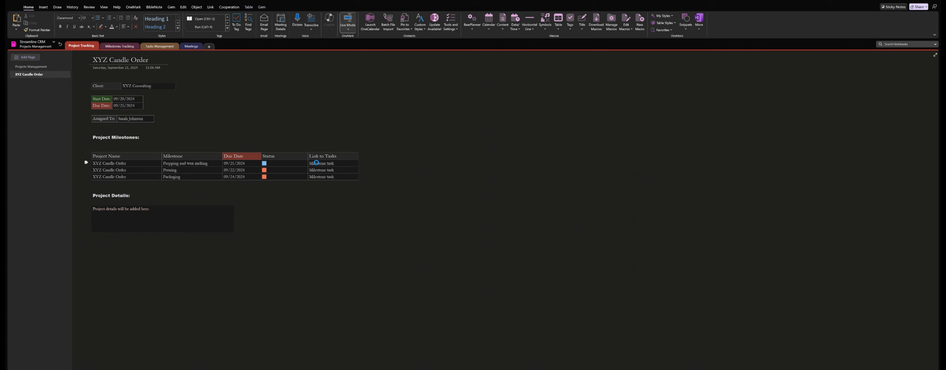
pyautogui.click(310, 165)
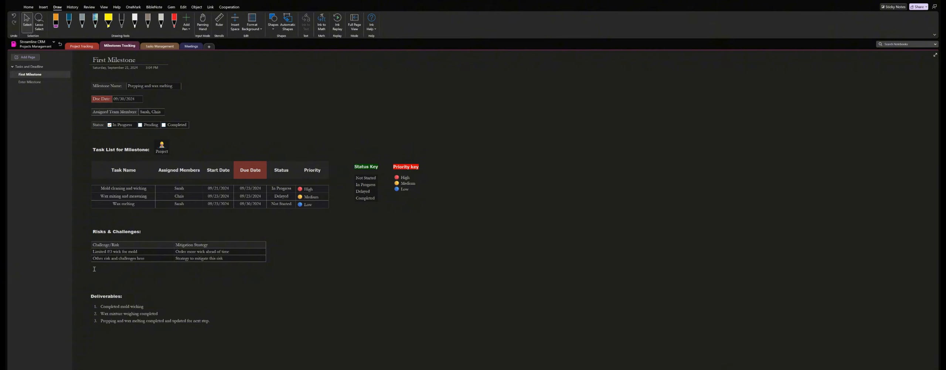
# Review the First Milestone's Risks & Challenges and Deliverables, and add a blank Enter Milestone page to the Milestones Tracking section
pyautogui.doubleClick(147, 260)
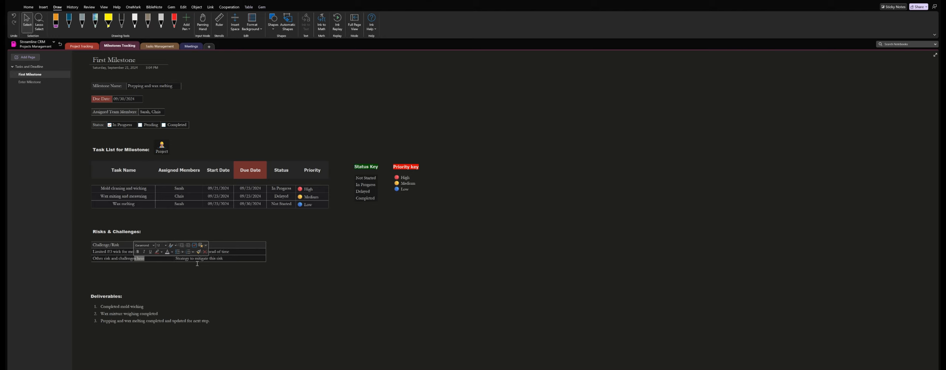
pyautogui.click(208, 268)
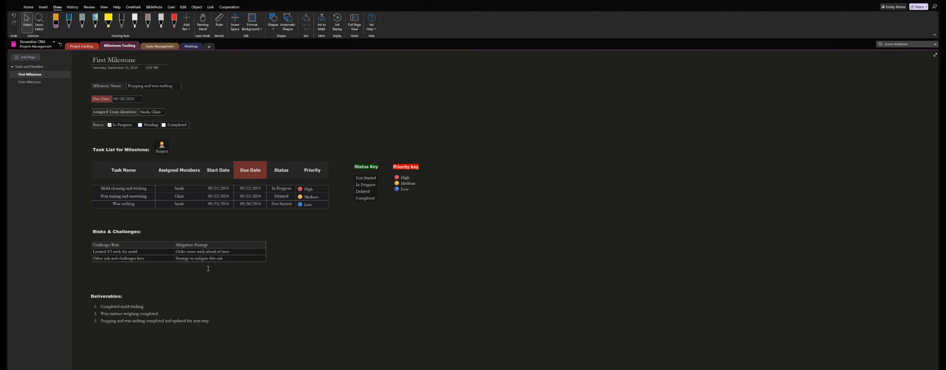
pyautogui.scroll(-2, 147, 316)
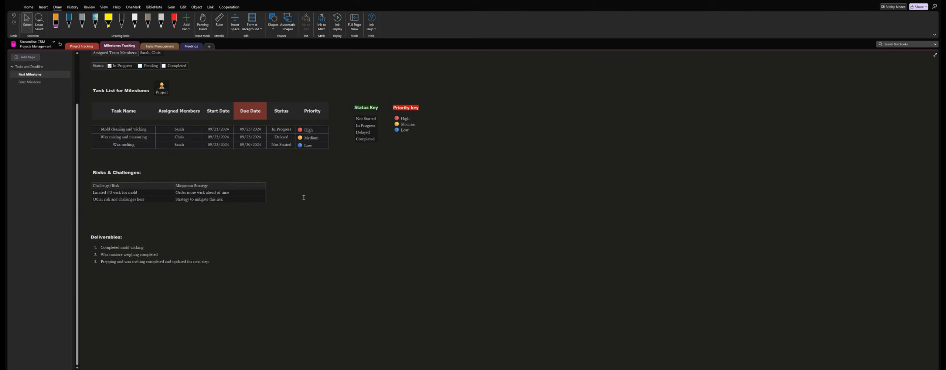
pyautogui.scroll(2, 319, 176)
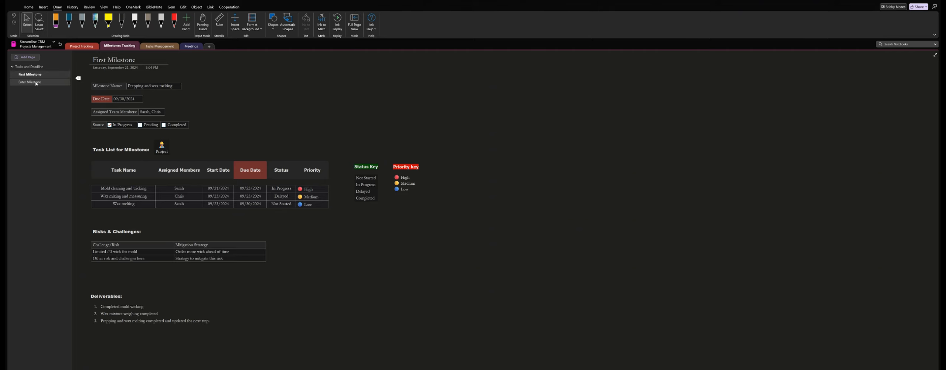
pyautogui.click(30, 57)
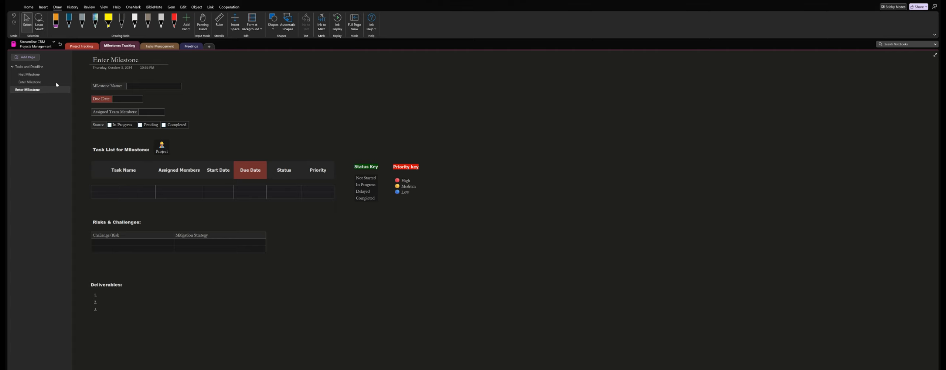
# View the Lead Generation and Qualification stage pages in the Tasks Management section
pyautogui.click(155, 48)
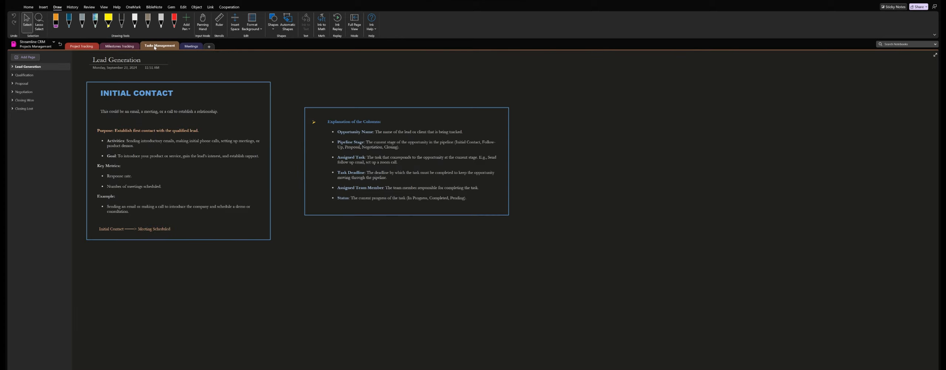
pyautogui.click(12, 75)
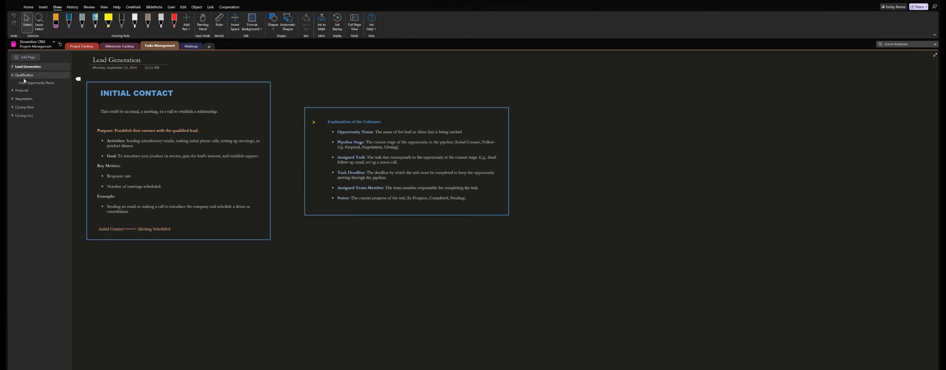
pyautogui.click(30, 83)
pyautogui.click(12, 75)
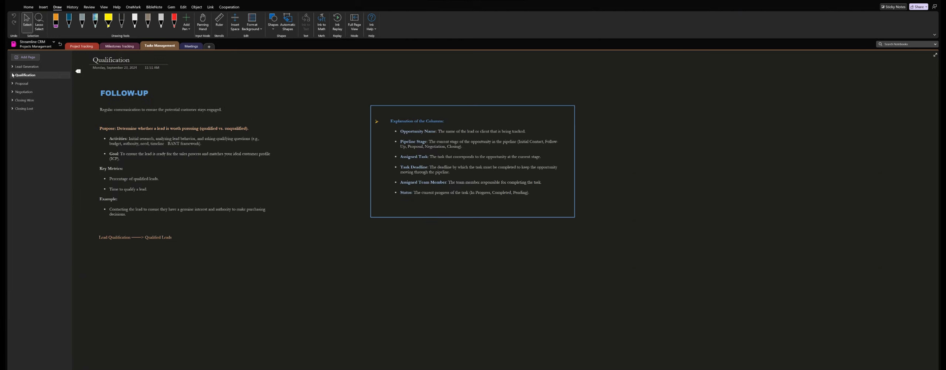
# Review the Meetings section's Meeting Overview log and blank Client Meeting form
pyautogui.click(191, 46)
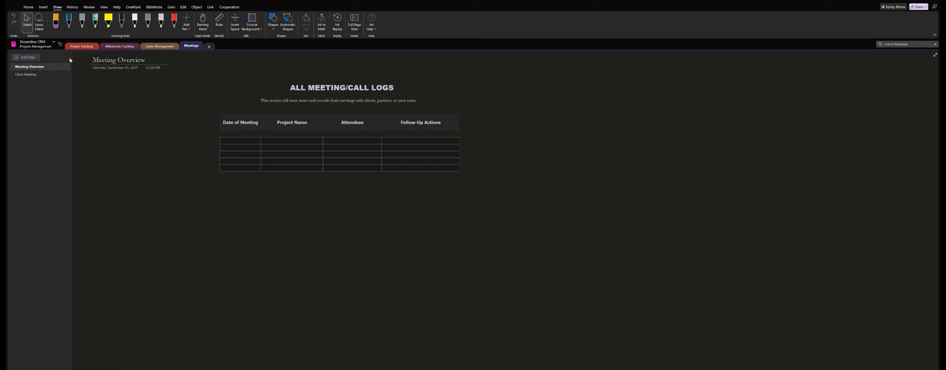
pyautogui.click(29, 76)
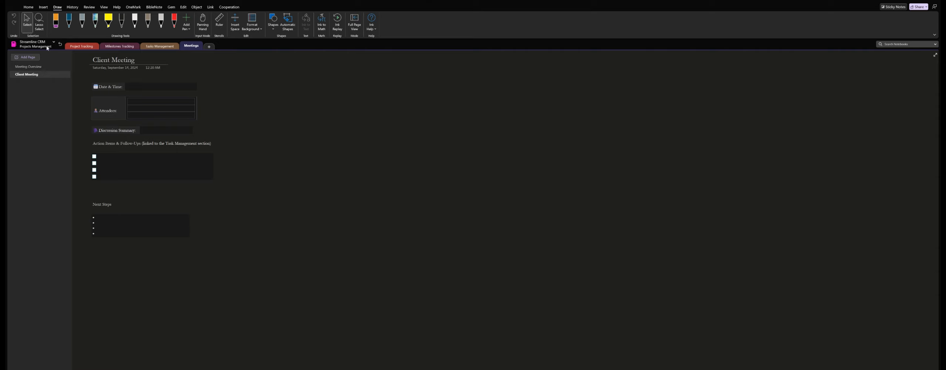
pyautogui.click(41, 66)
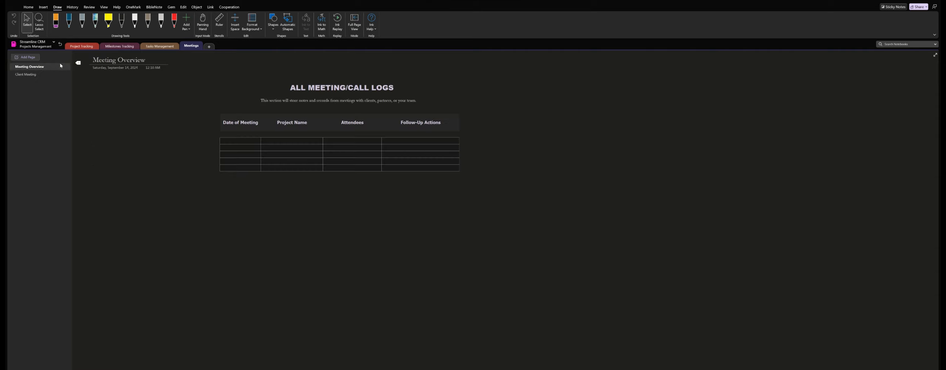
# Return to the Streamline360 CRM dashboard and open the Support Manager area
pyautogui.click(60, 44)
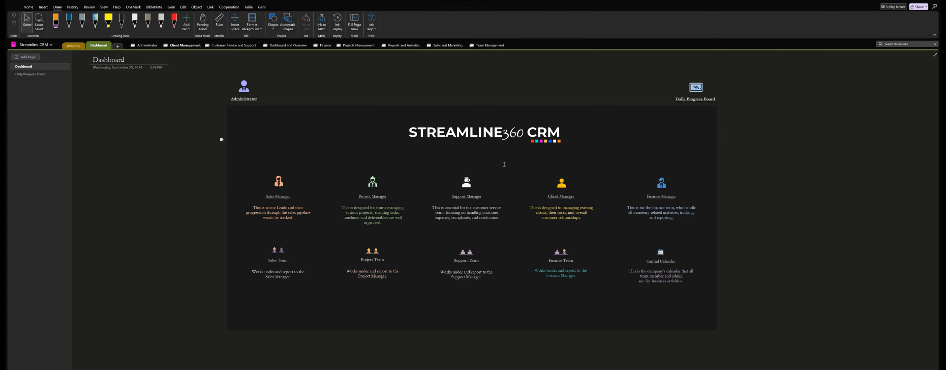
pyautogui.click(461, 196)
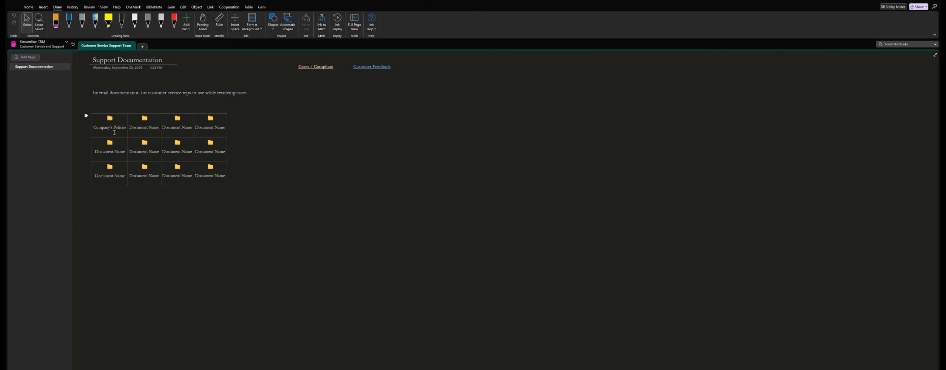
# Attach the PDF file Amount vs. Product_Service.pdf beneath Company's Policies in the Support Documentation table
pyautogui.press('Return')
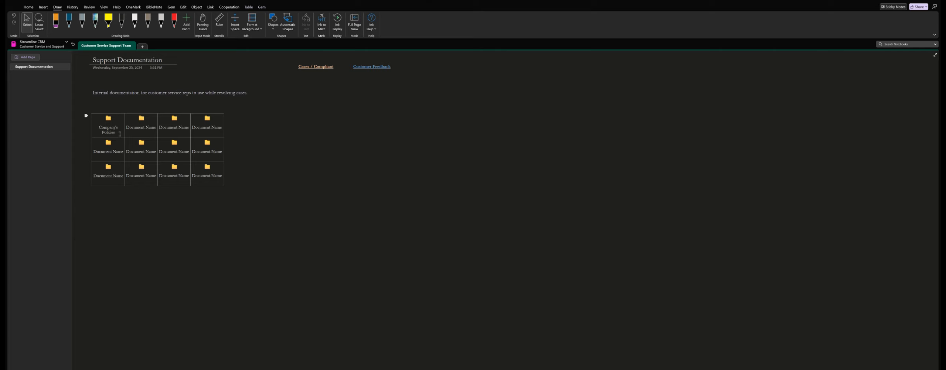
pyautogui.press('Return')
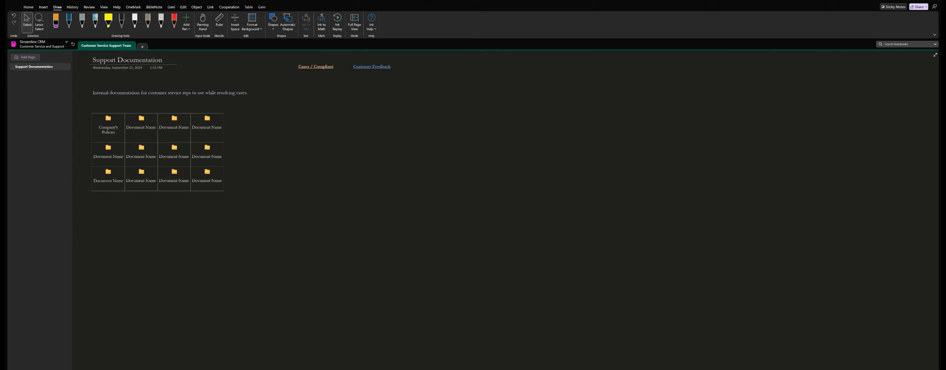
pyautogui.click(43, 7)
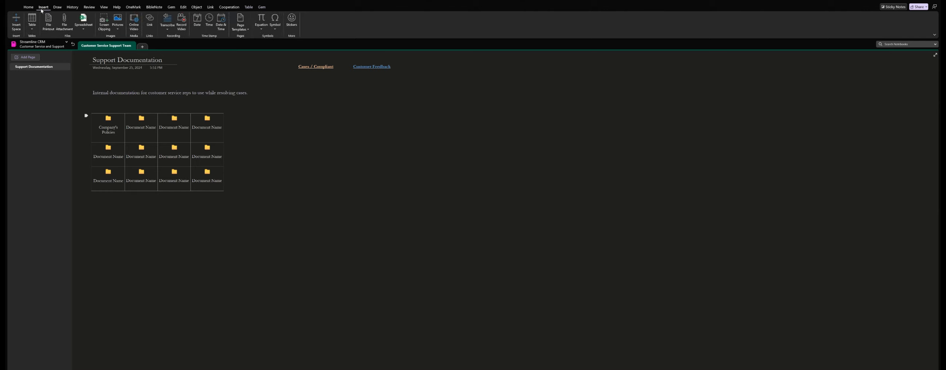
pyautogui.click(64, 23)
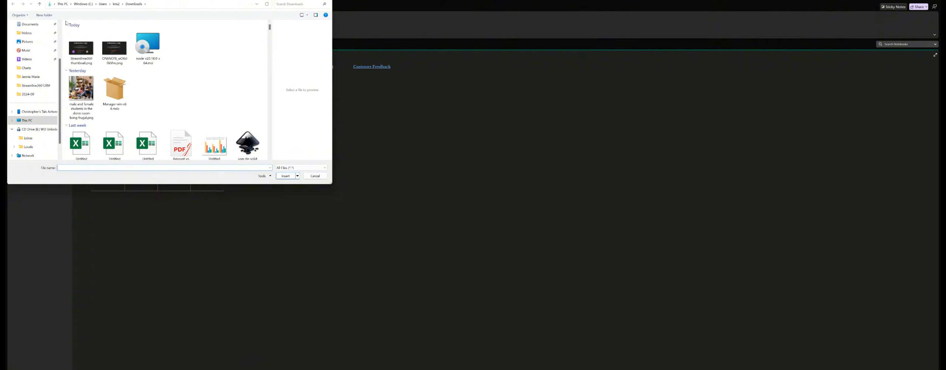
pyautogui.scroll(-3, 167, 110)
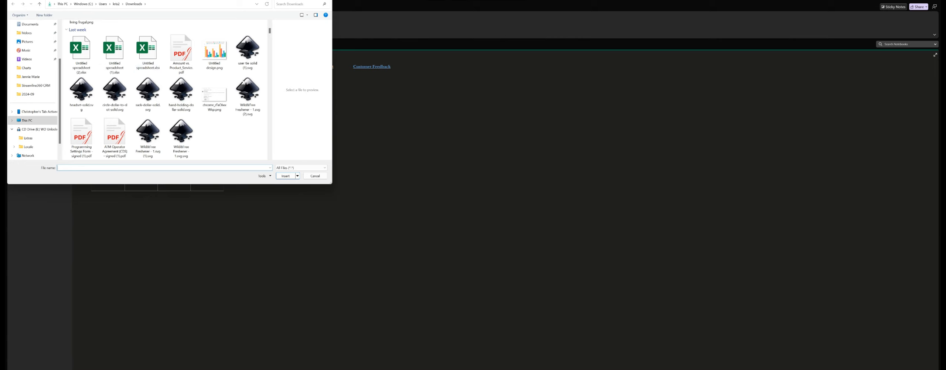
pyautogui.click(186, 62)
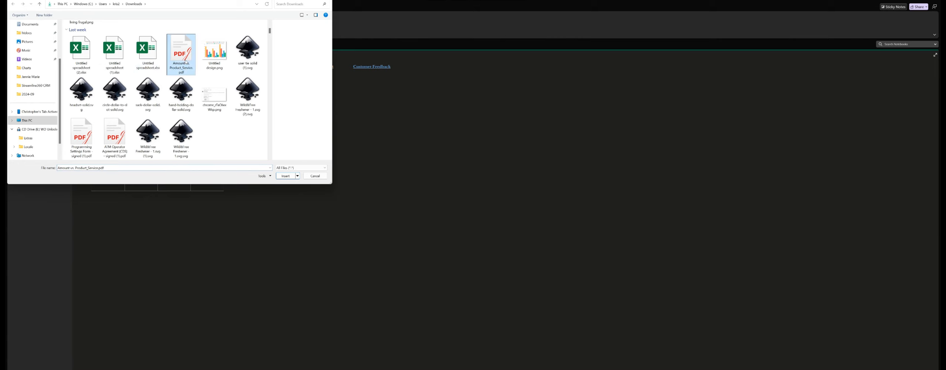
pyautogui.click(285, 176)
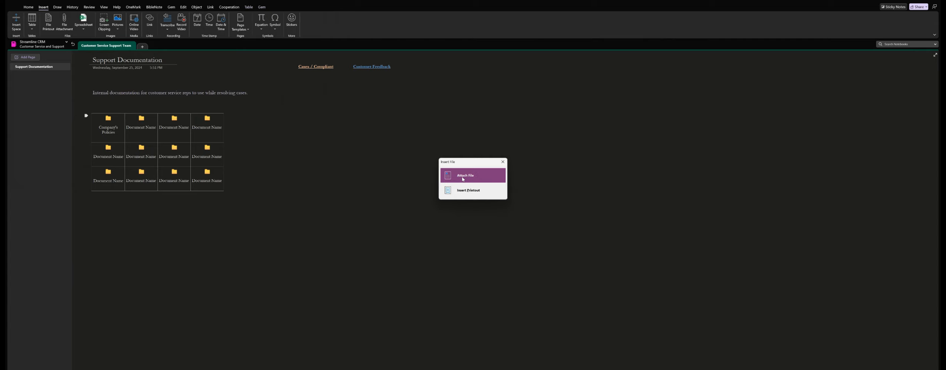
pyautogui.click(463, 178)
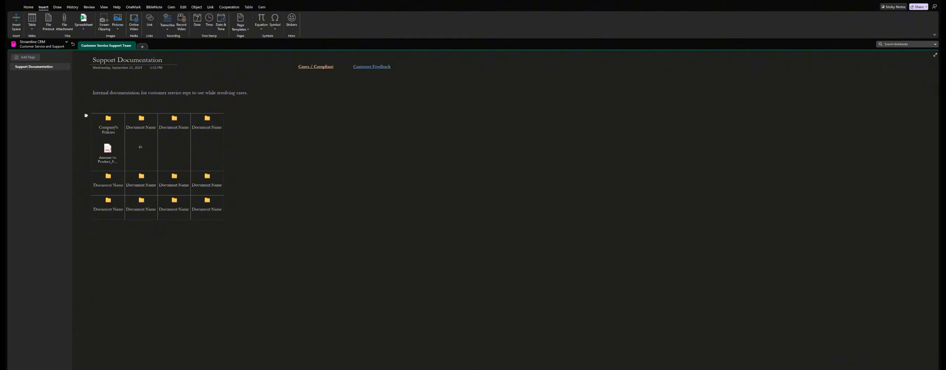
# Widen the first three columns of the Support Documentation table
pyautogui.moveTo(140, 147); pyautogui.dragTo(156, 145)
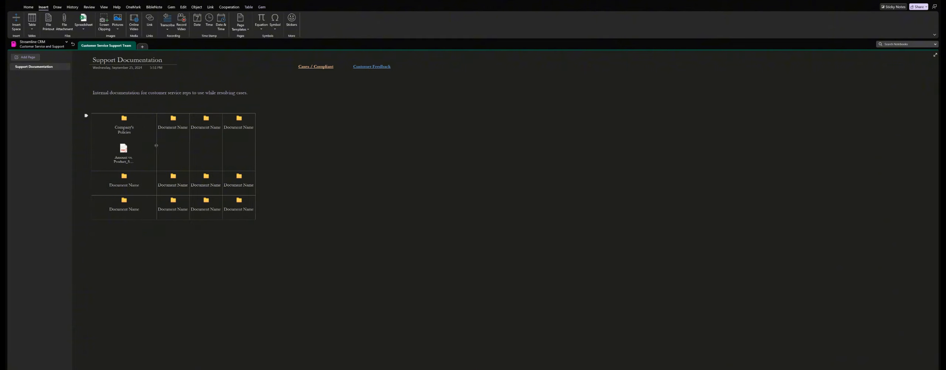
pyautogui.click(189, 141)
pyautogui.moveTo(189, 142); pyautogui.dragTo(274, 146)
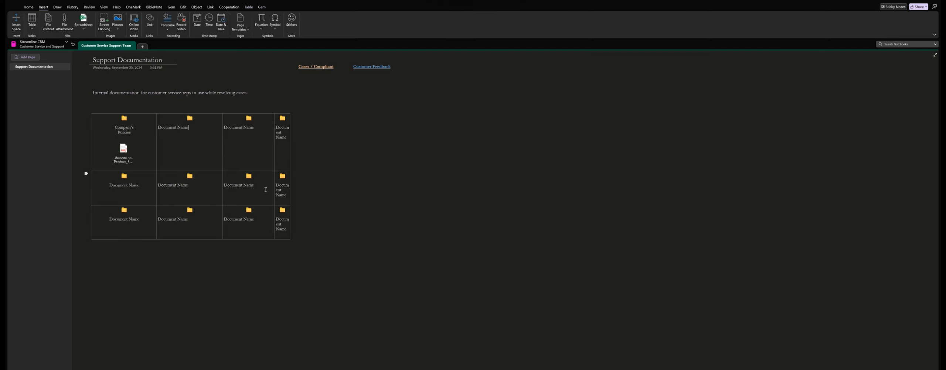
# Undo the column widening, the PDF attachment and the added line breaks in the Company's Policies cell
pyautogui.hotkey('ctrl', 'z')
pyautogui.hotkey('ctrl', 'z')
pyautogui.hotkey('ctrl', 'z')
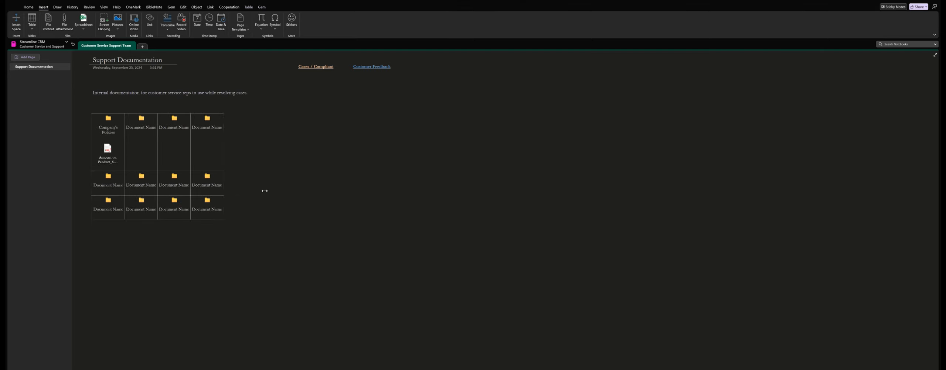
pyautogui.hotkey('ctrl', 'z')
pyautogui.click(281, 198)
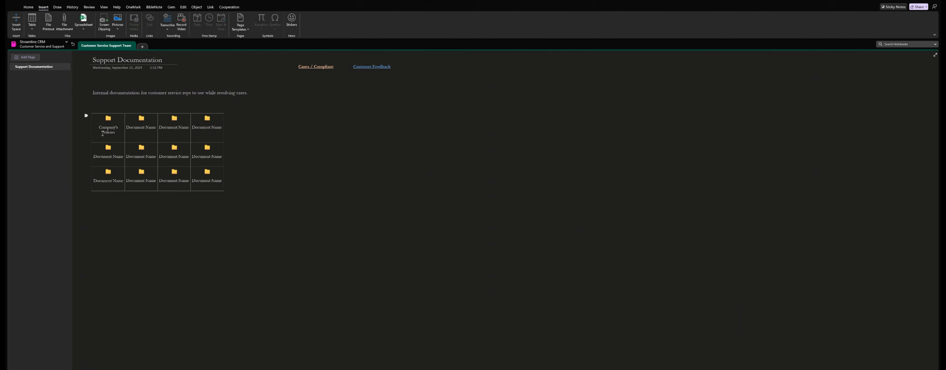
pyautogui.click(102, 134)
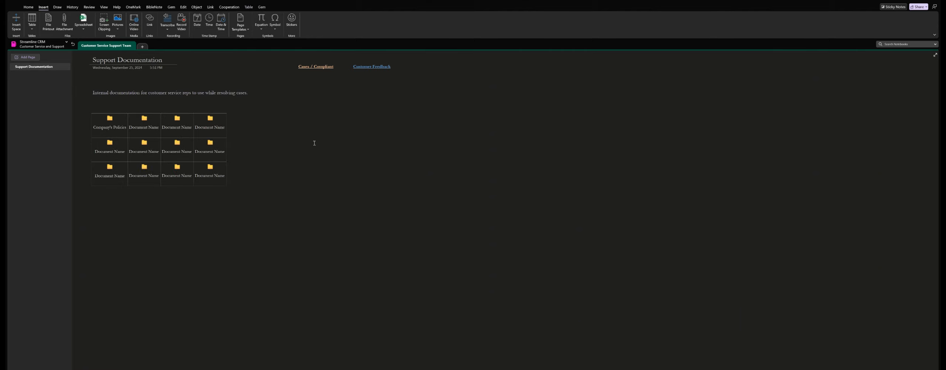
# Follow the Cases / Complaint link and review the Client Complaints Overview, Client Complaints log and Complaint Tracking pages
pyautogui.click(310, 67)
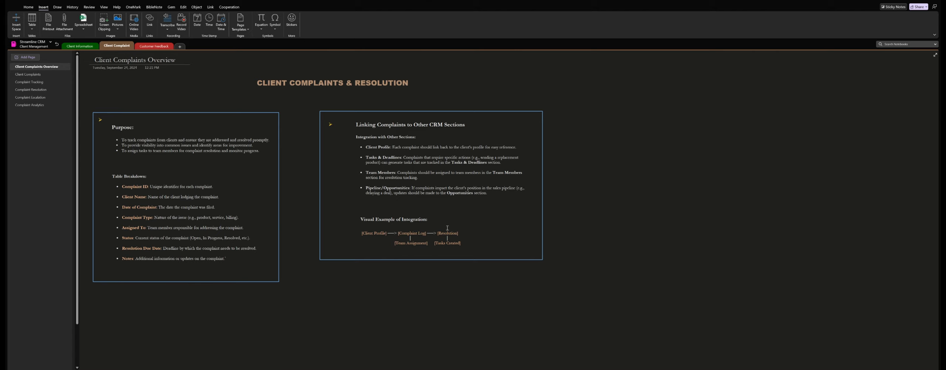
pyautogui.moveTo(539, 292); pyautogui.dragTo(345, 211)
pyautogui.click(384, 231)
pyautogui.click(25, 75)
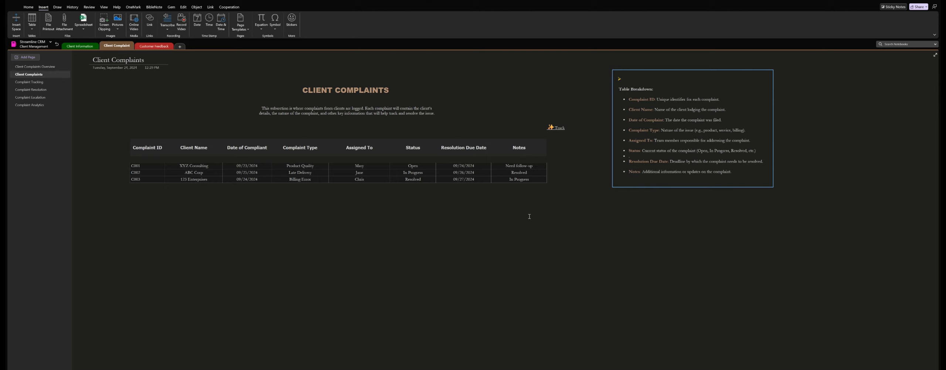
pyautogui.click(28, 82)
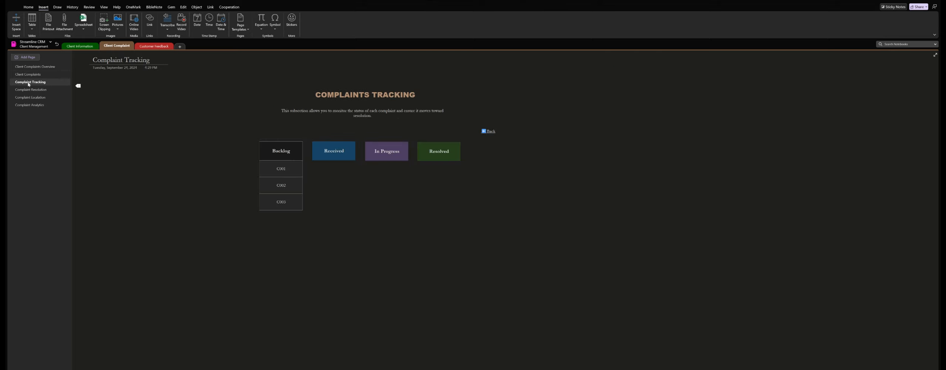
pyautogui.click(28, 76)
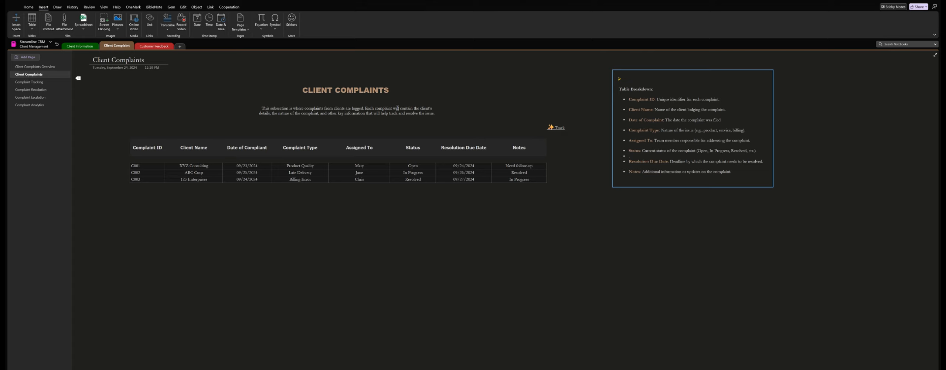
# On the linked Complaint Tracking board, move complaint C001 from Backlog through Received and In Progress to Resolved
pyautogui.click(559, 129)
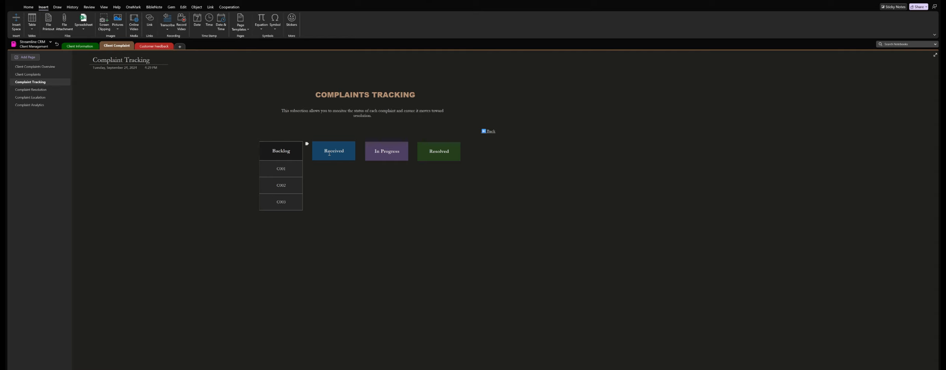
pyautogui.moveTo(254, 162); pyautogui.dragTo(310, 162)
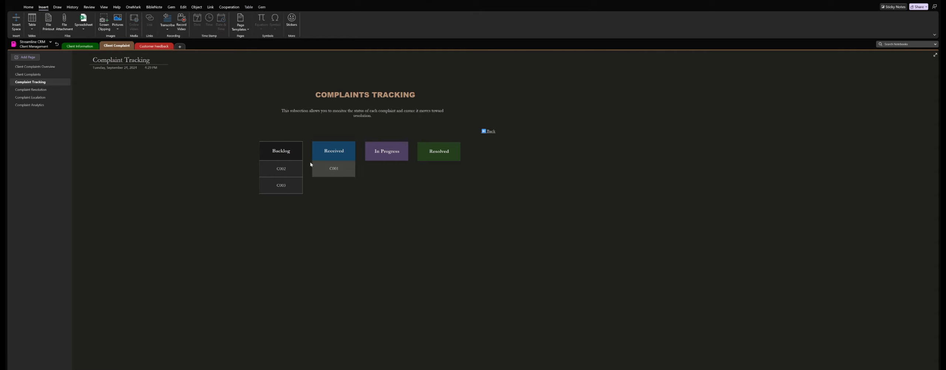
pyautogui.click(350, 207)
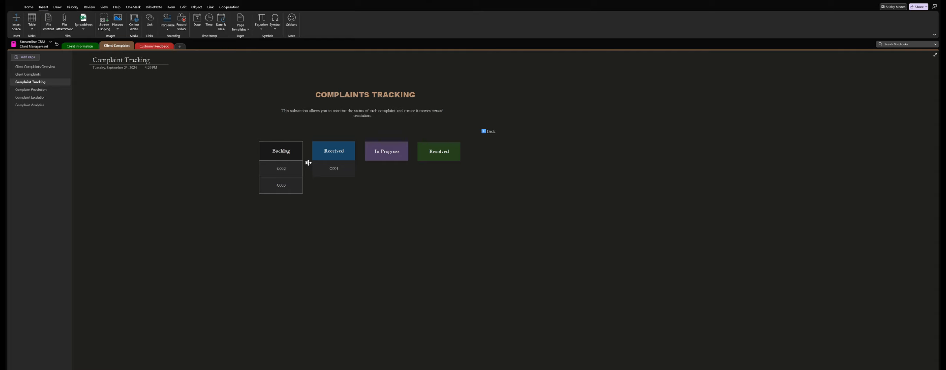
pyautogui.moveTo(309, 163); pyautogui.dragTo(369, 164)
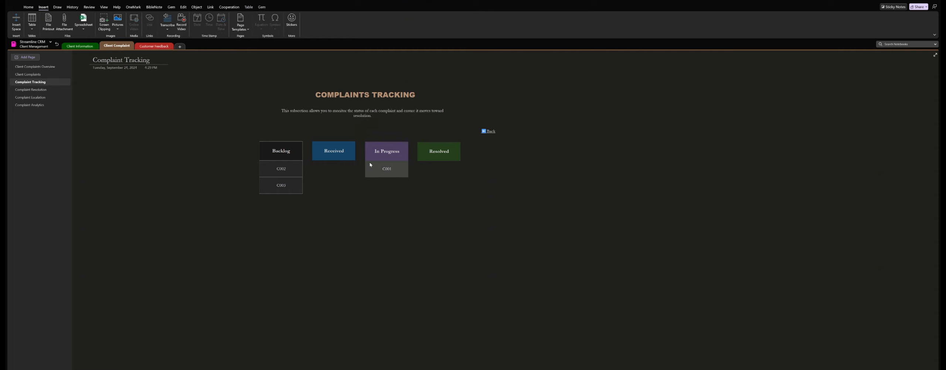
pyautogui.click(381, 255)
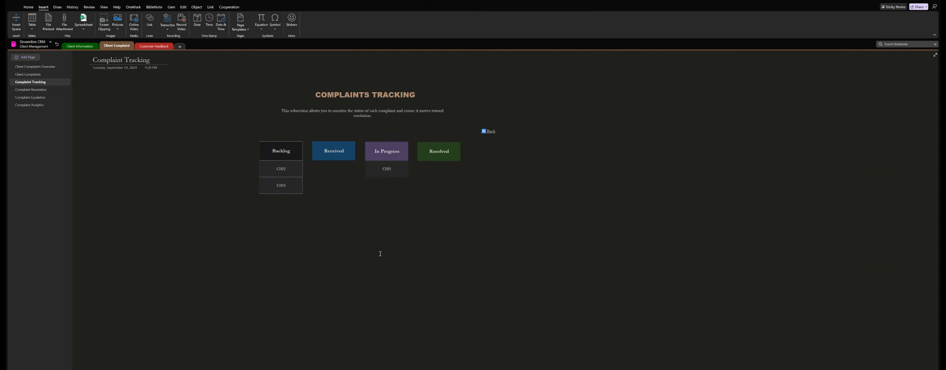
pyautogui.moveTo(359, 163); pyautogui.dragTo(412, 165)
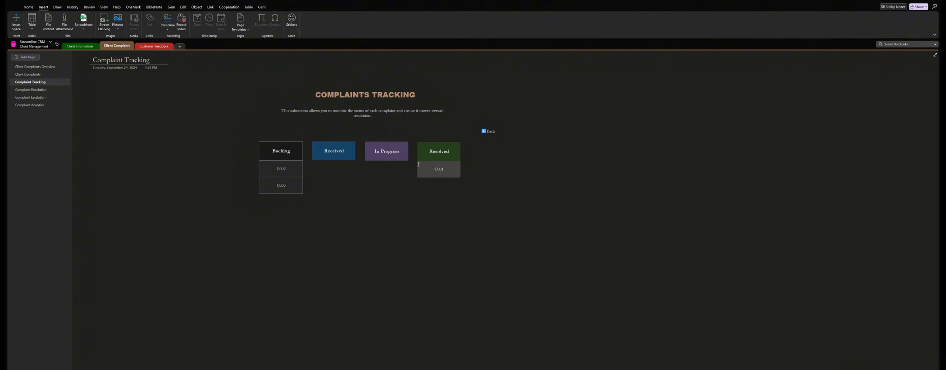
pyautogui.click(423, 220)
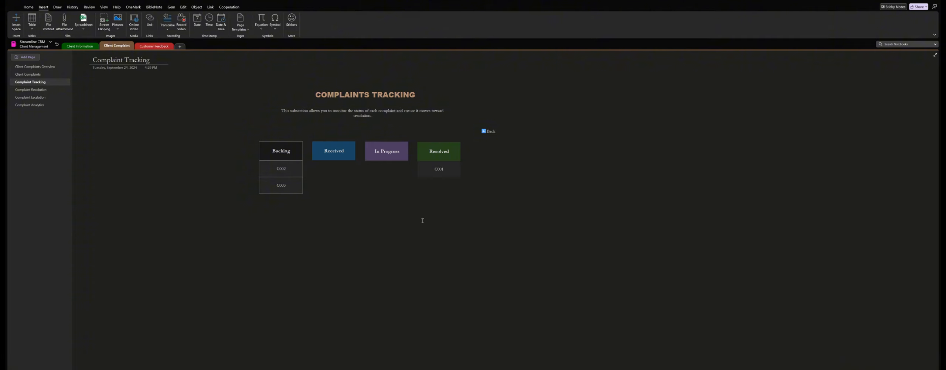
# Return to the Client Complaints log, then review the Complaint Tracking, Resolution, Escalation, Analytics and Overview pages
pyautogui.click(488, 131)
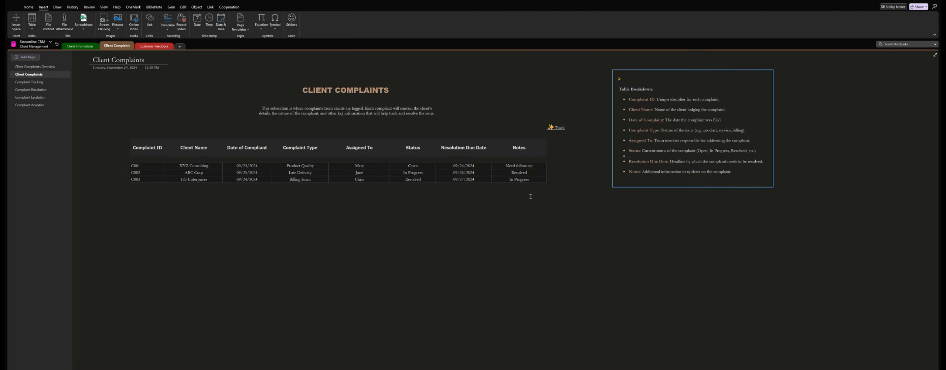
pyautogui.click(558, 129)
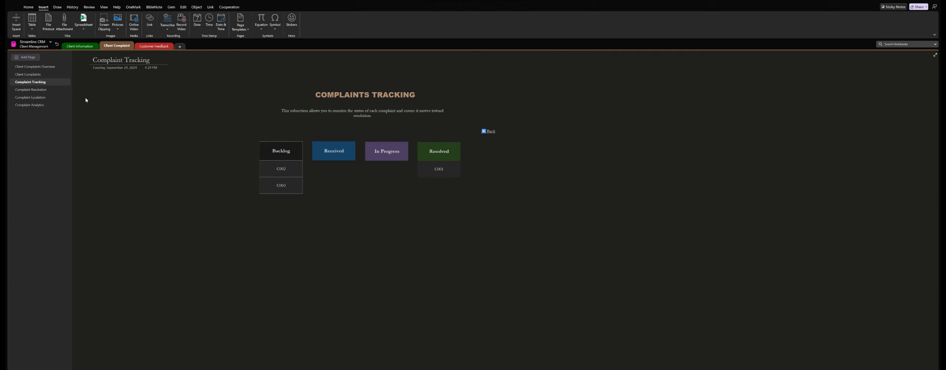
pyautogui.click(39, 90)
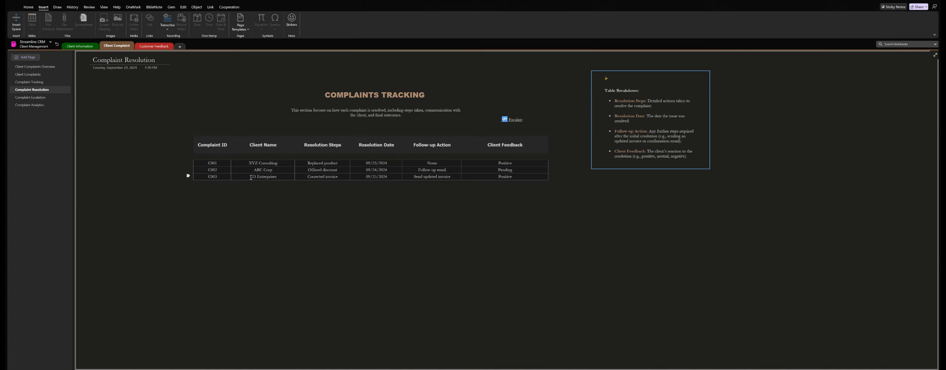
pyautogui.click(516, 120)
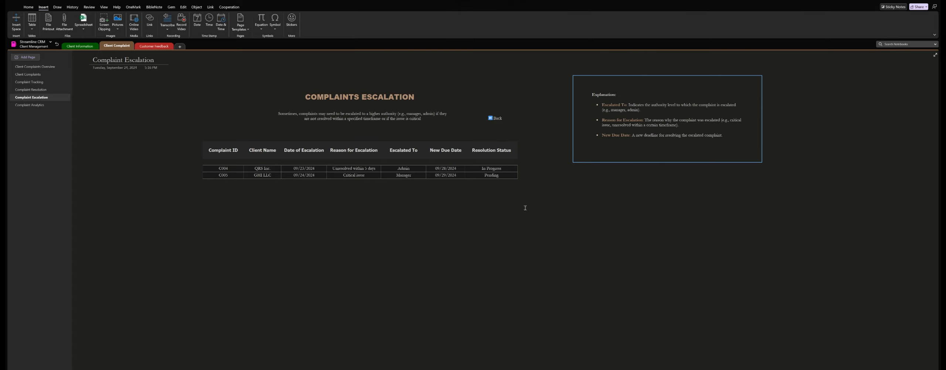
pyautogui.click(495, 118)
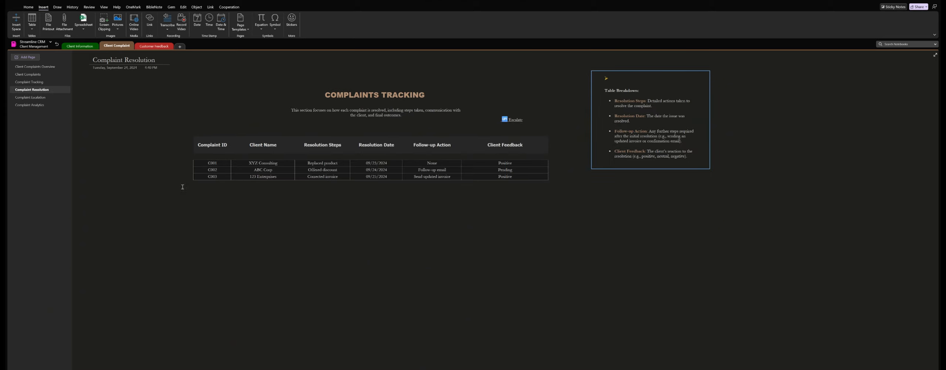
pyautogui.click(30, 106)
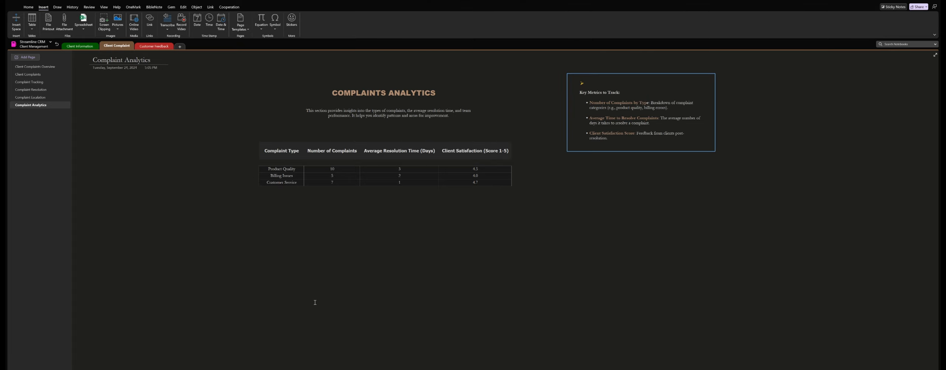
pyautogui.click(45, 66)
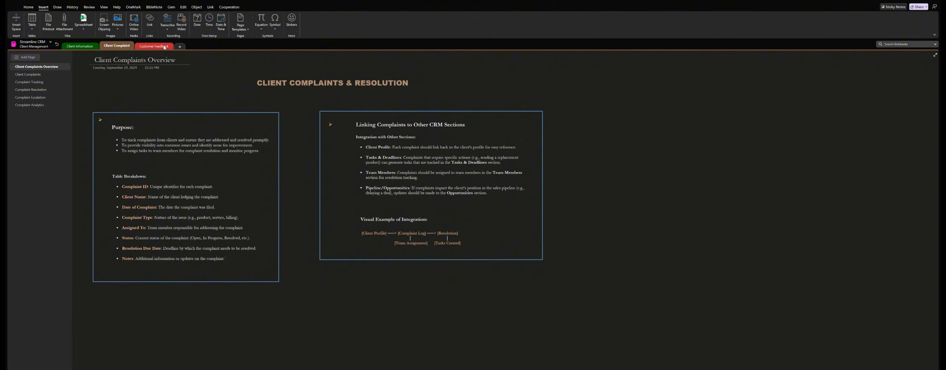
# Review the Customer Feedback section's Customer Reviews, Survey Results, Direct Feedback and Customer Feedback Summary pages
pyautogui.click(151, 47)
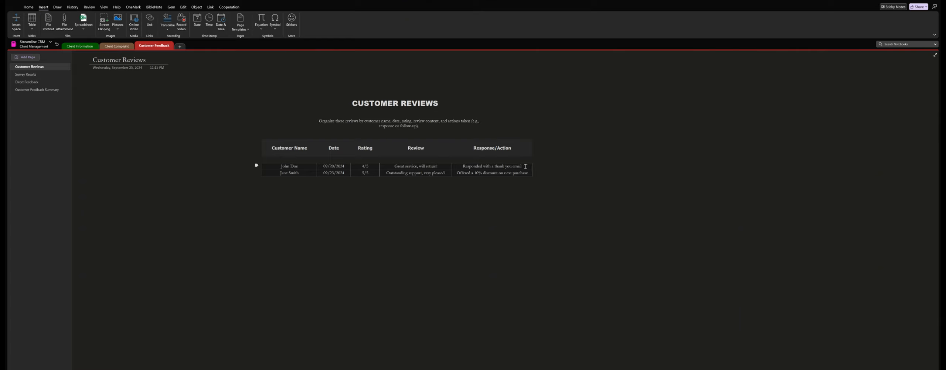
pyautogui.click(23, 76)
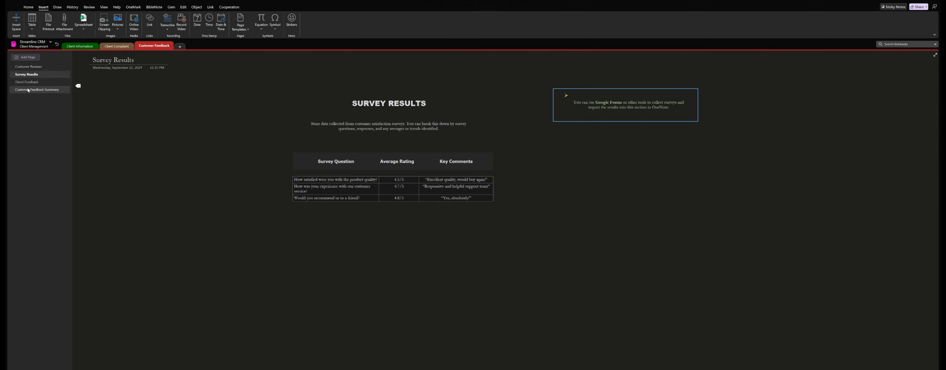
pyautogui.click(70, 80)
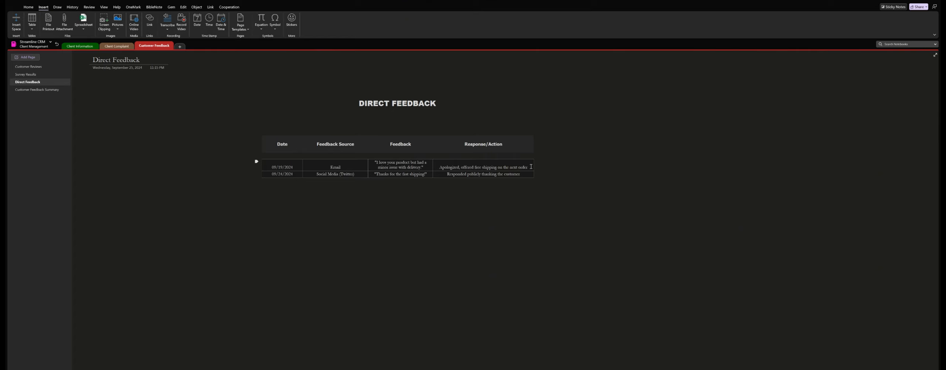
pyautogui.click(39, 90)
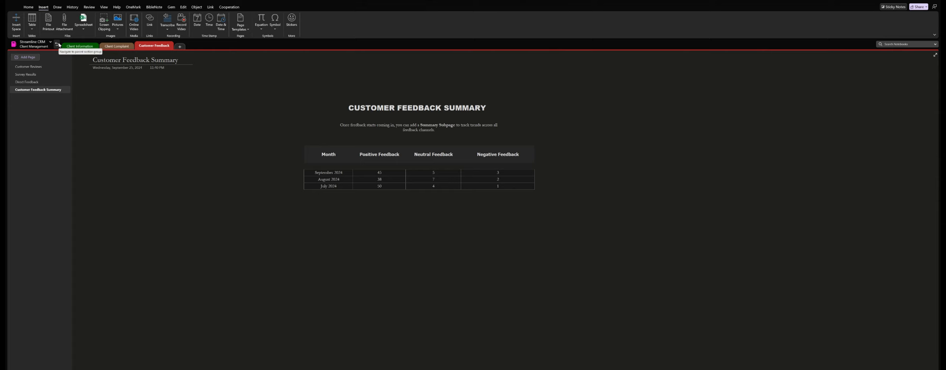
# Review the client list, return to the notebook's main dashboard and follow the Client Manager link
pyautogui.click(80, 46)
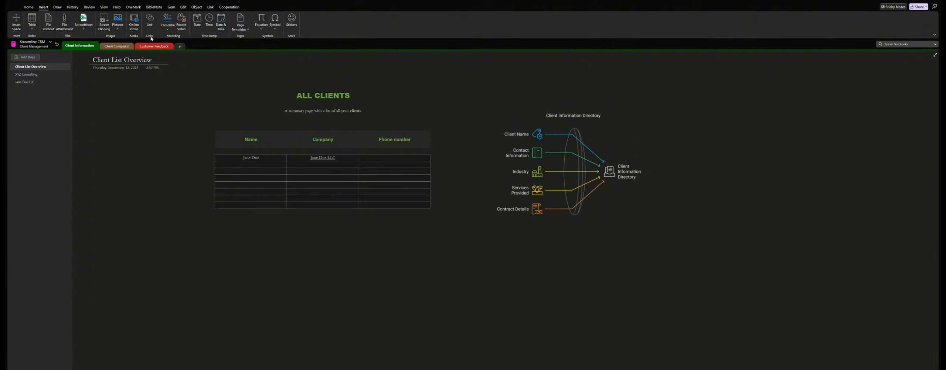
pyautogui.click(57, 44)
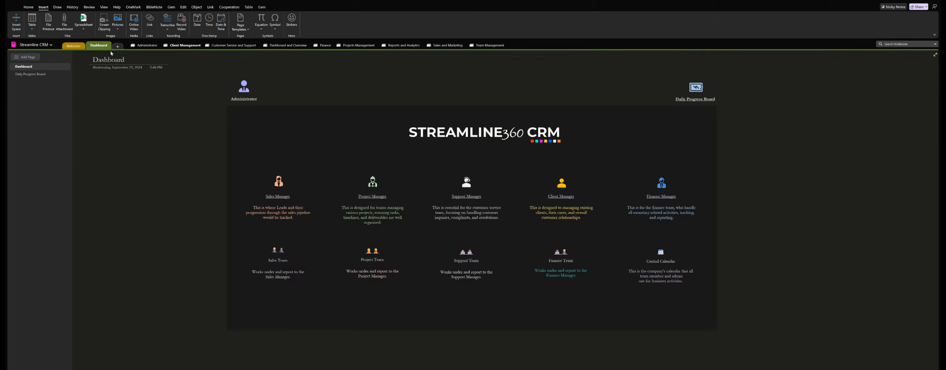
pyautogui.click(557, 195)
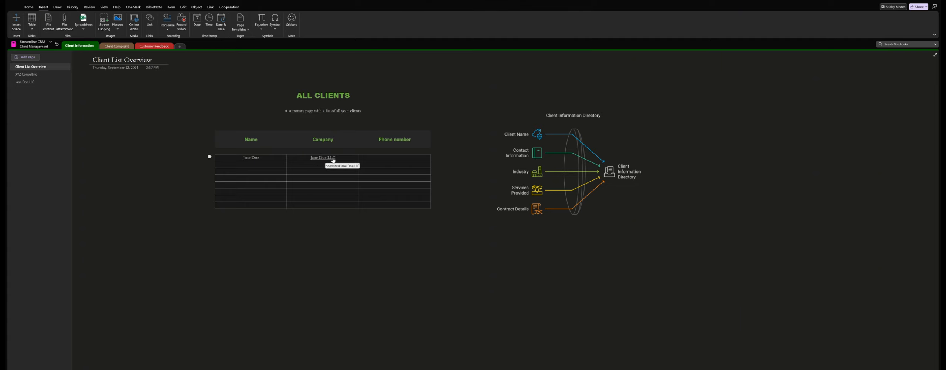
# Enter the phone number for the first client in the All Clients table and check the linked company page
pyautogui.click(396, 158)
pyautogui.write('123-456-7890')
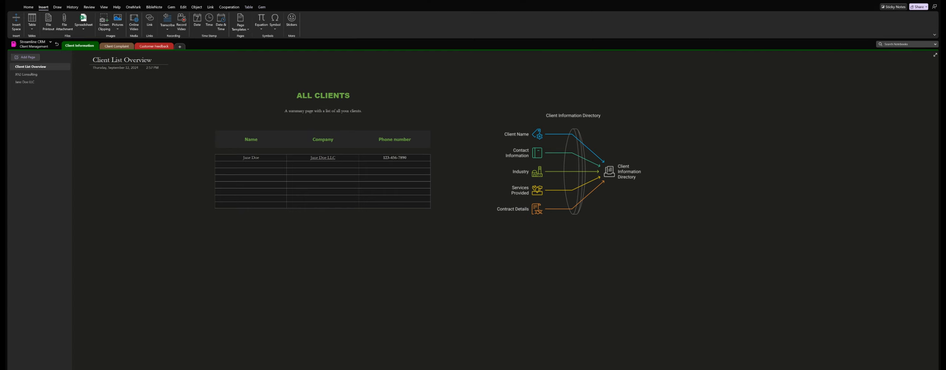
pyautogui.click(323, 158)
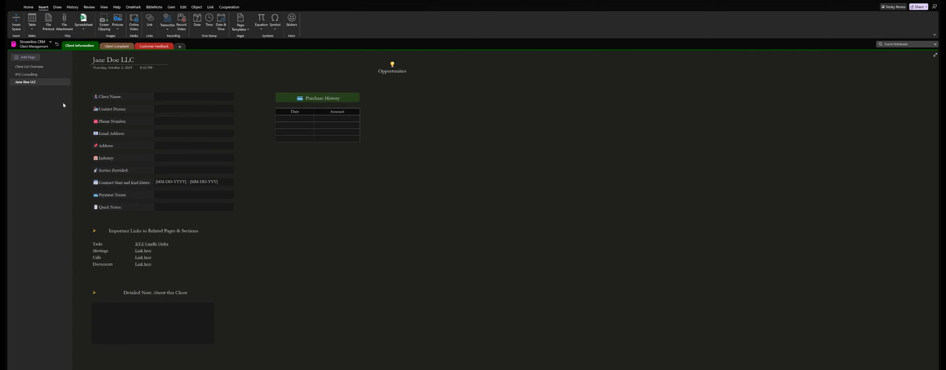
pyautogui.click(56, 67)
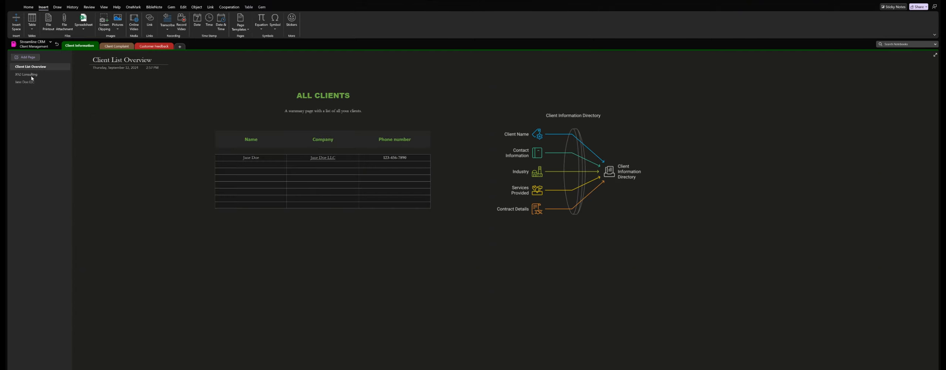
# Try to link the second client row's name cell to the XYZ Consulting page
pyautogui.click(256, 165)
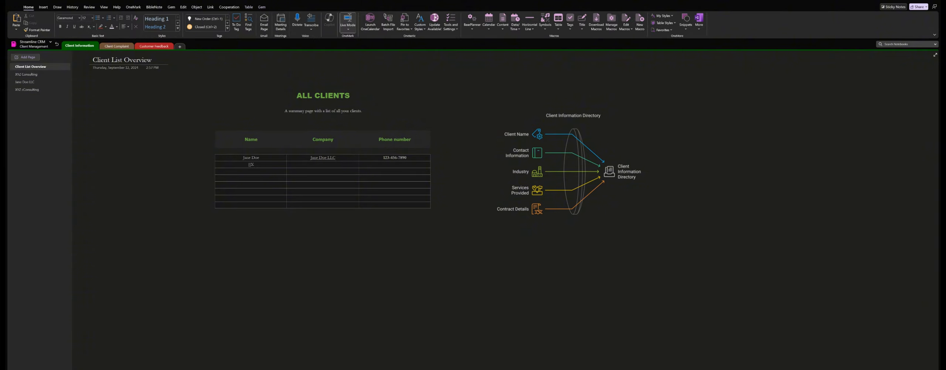
pyautogui.write('[[XYZ')
pyautogui.write(' Co')
pyautogui.write('nsulting')
pyautogui.write(']]')
pyautogui.click(33, 75)
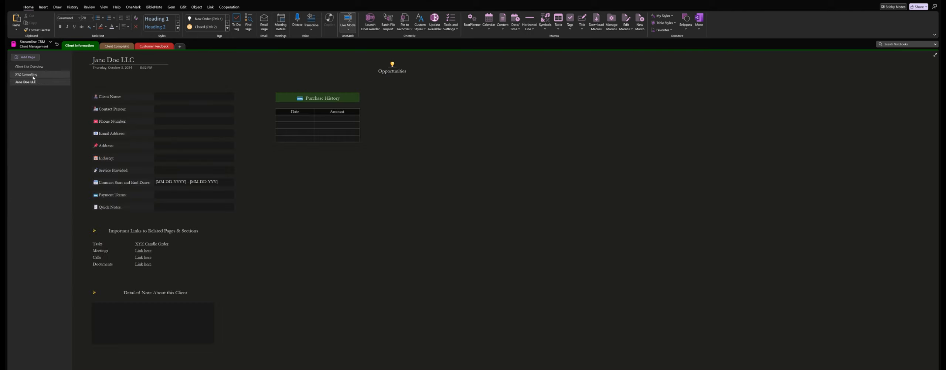
pyautogui.click(30, 67)
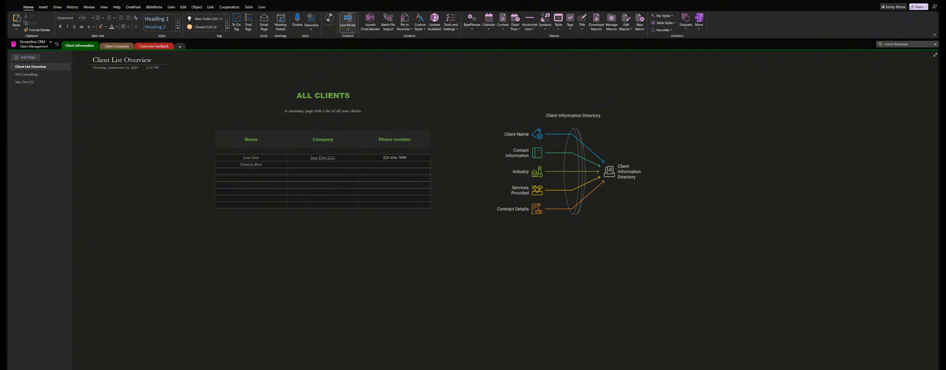
# Fill in XYZ Consulting as the second client's company and copy the first client's phone number into that row
pyautogui.click(328, 167)
pyautogui.write('XYZ Consulting')
pyautogui.click(386, 167)
pyautogui.moveTo(409, 157); pyautogui.dragTo(382, 158)
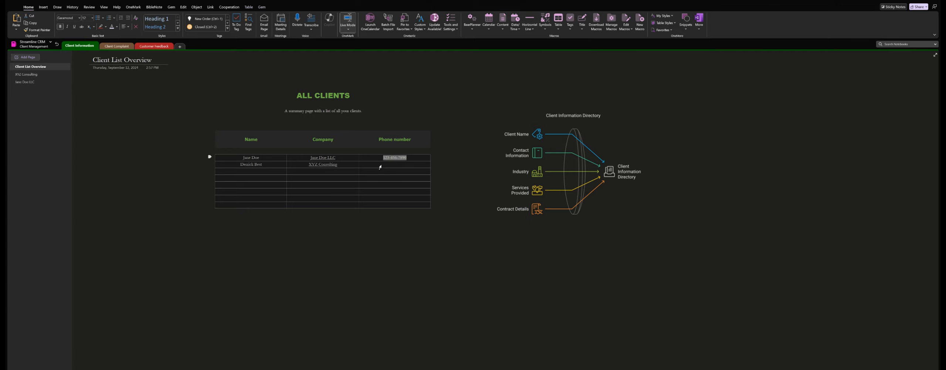
pyautogui.hotkey('ctrl', 'c')
pyautogui.click(380, 168)
pyautogui.hotkey('ctrl', 'v')
# Review the XYZ Consulting client page and its linked XYZ Candle Order and Meeting Overview pages
pyautogui.click(320, 165)
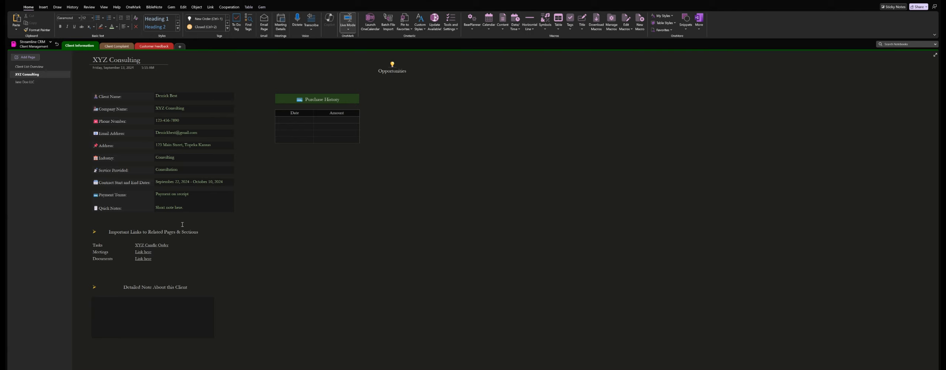
pyautogui.click(162, 246)
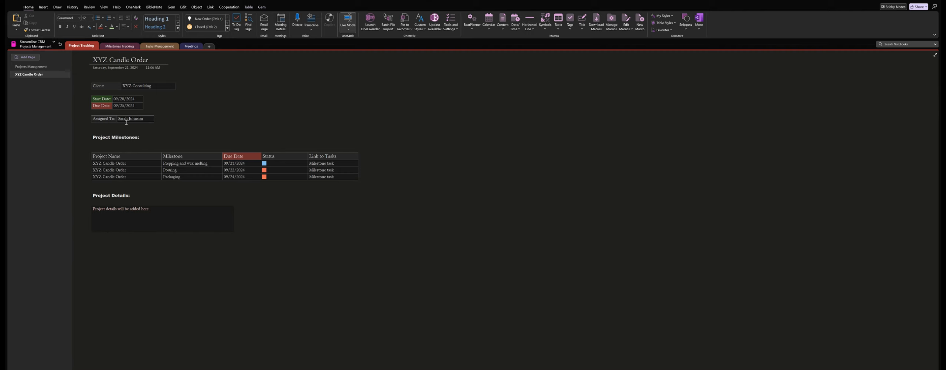
pyautogui.click(19, 0)
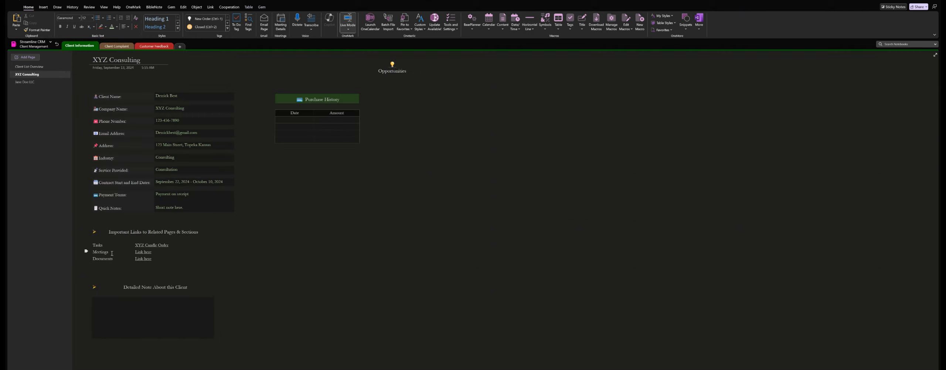
pyautogui.click(146, 252)
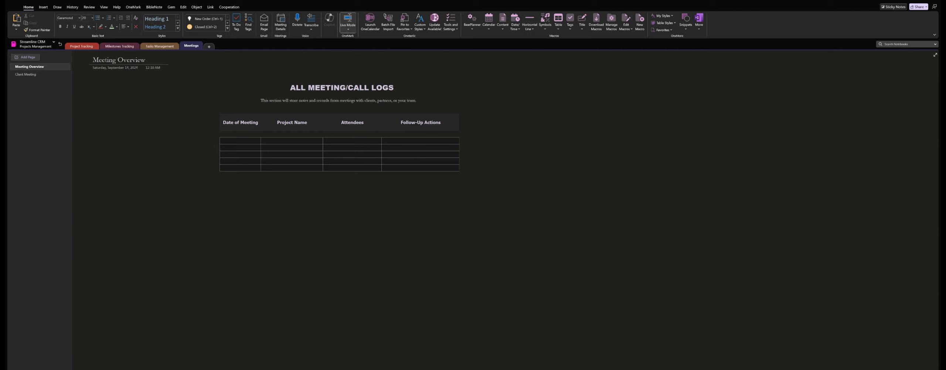
pyautogui.click(19, 1)
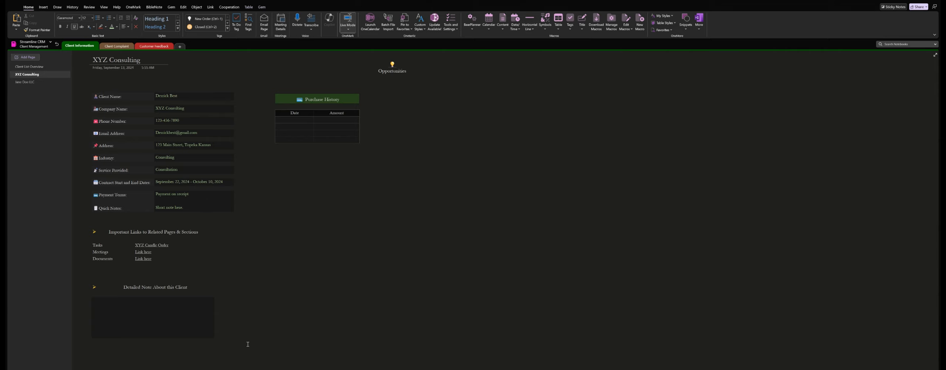
# Remove the hyperlink from the Documents entry's "Link here" text on the XYZ Consulting page
pyautogui.click(140, 259)
pyautogui.moveTo(157, 260); pyautogui.dragTo(140, 262)
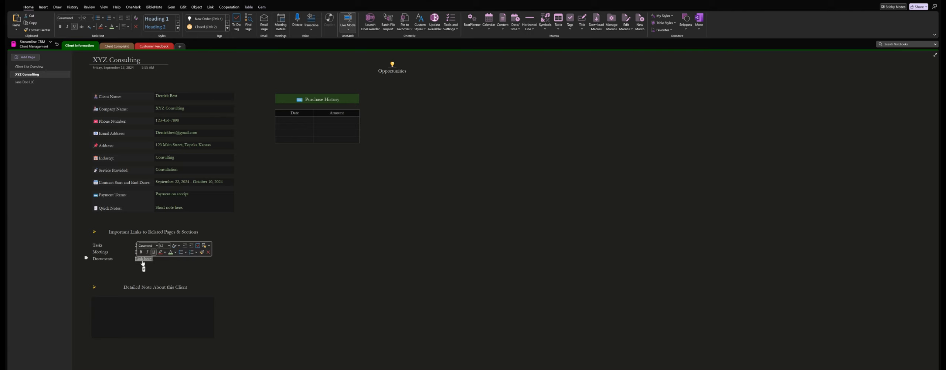
pyautogui.rightClick(143, 262)
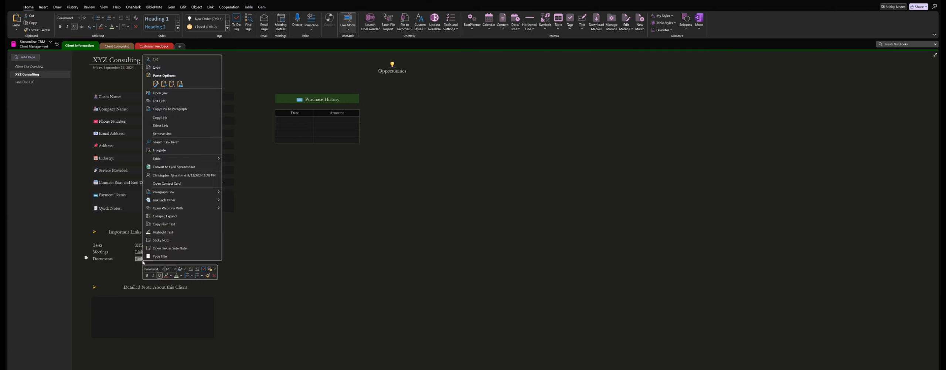
pyautogui.click(179, 134)
pyautogui.click(309, 196)
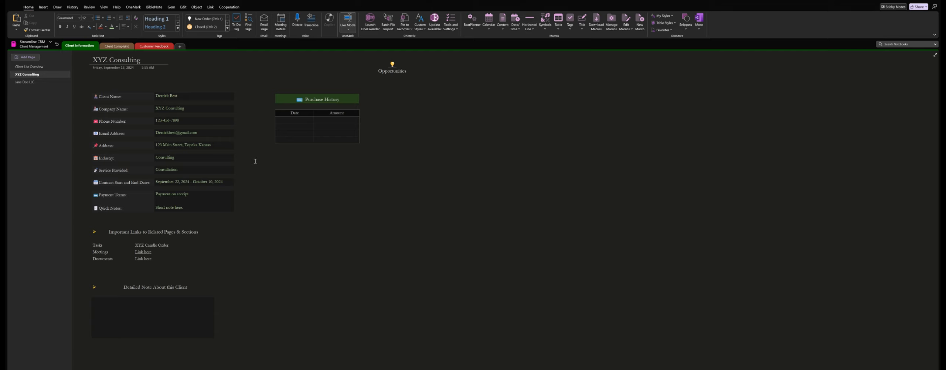
# Follow the Opportunities link to review the Opportunity Tracking table and its column notes, and return to the XYZ Consulting page
pyautogui.click(392, 70)
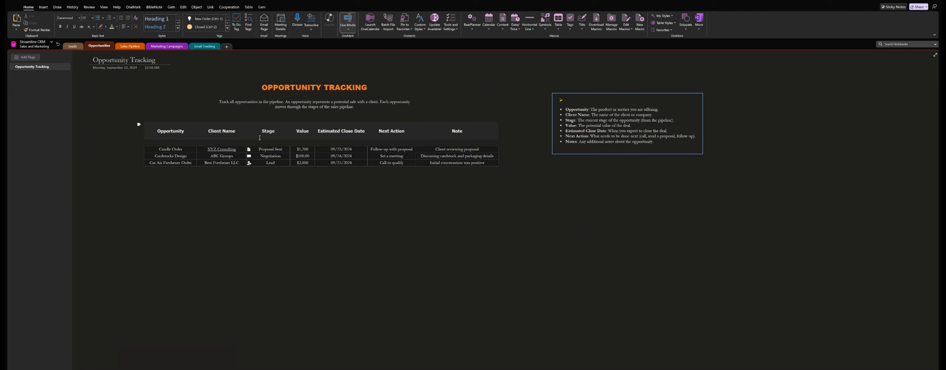
pyautogui.click(231, 151)
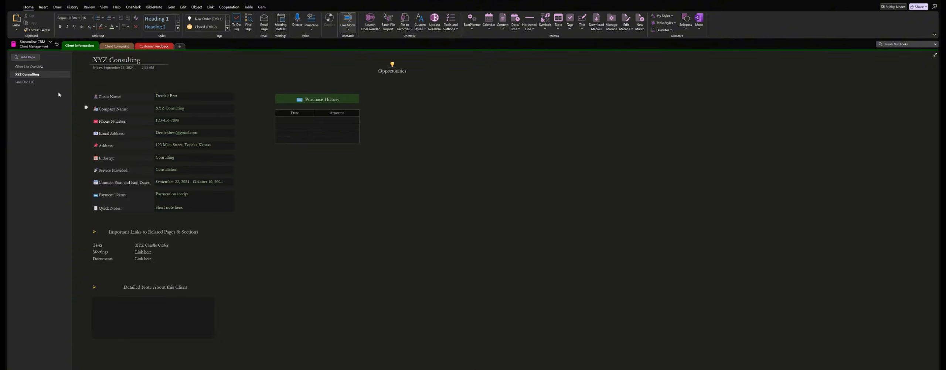
pyautogui.click(393, 70)
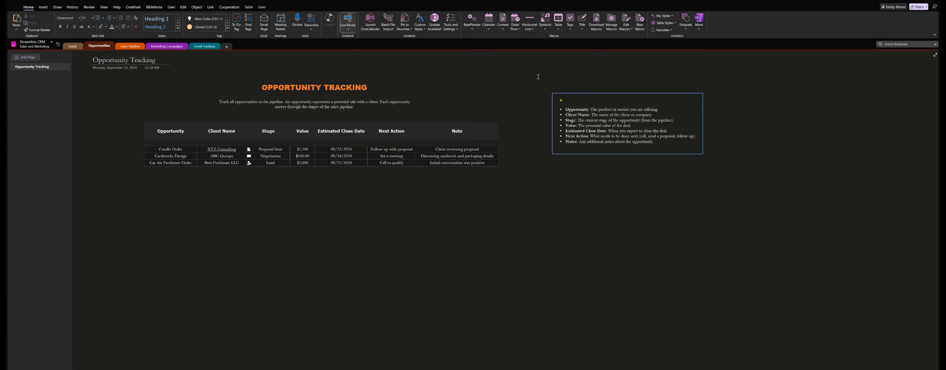
pyautogui.moveTo(538, 76); pyautogui.dragTo(757, 185)
pyautogui.click(621, 204)
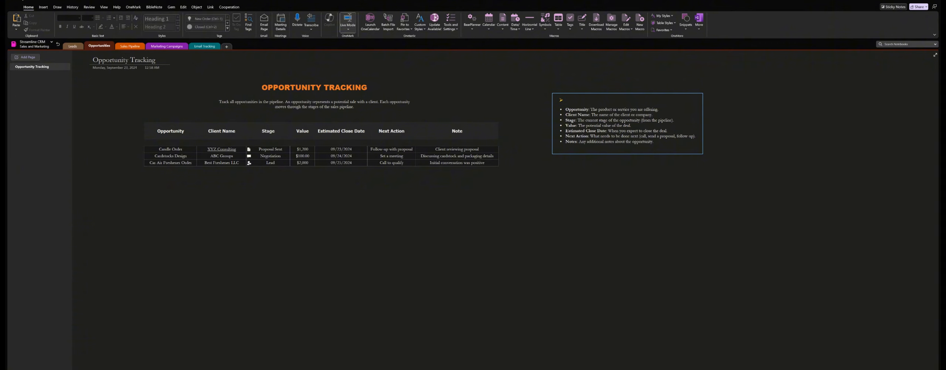
pyautogui.click(21, 0)
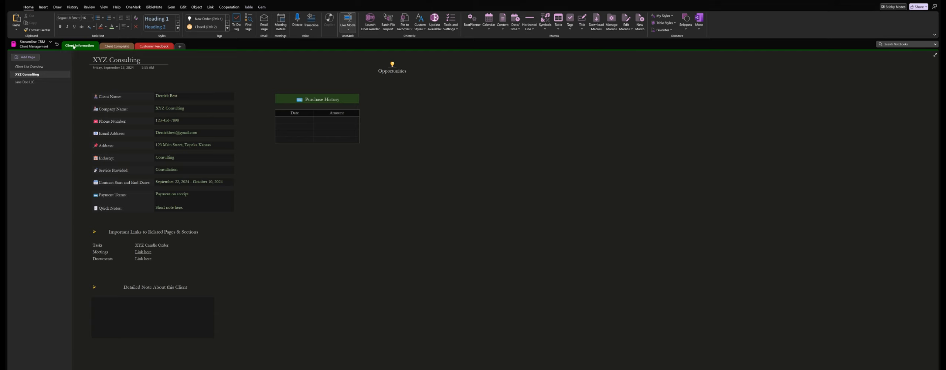
# Revisit the Client Complaint and Customer Feedback sections and return to the notebook's main dashboard
pyautogui.click(109, 47)
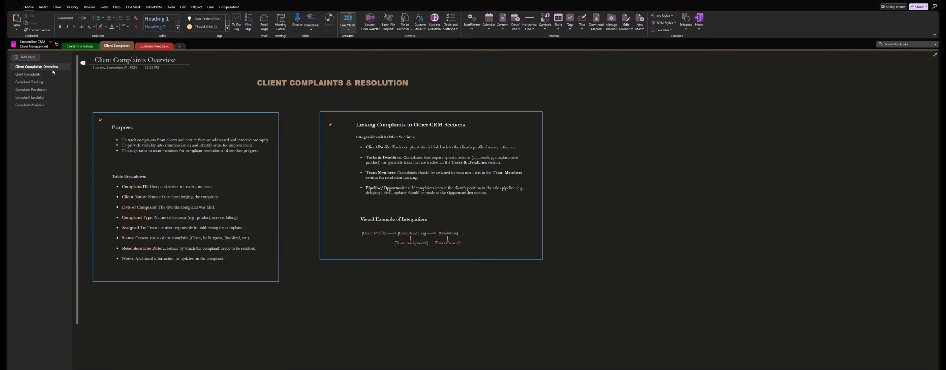
pyautogui.click(151, 46)
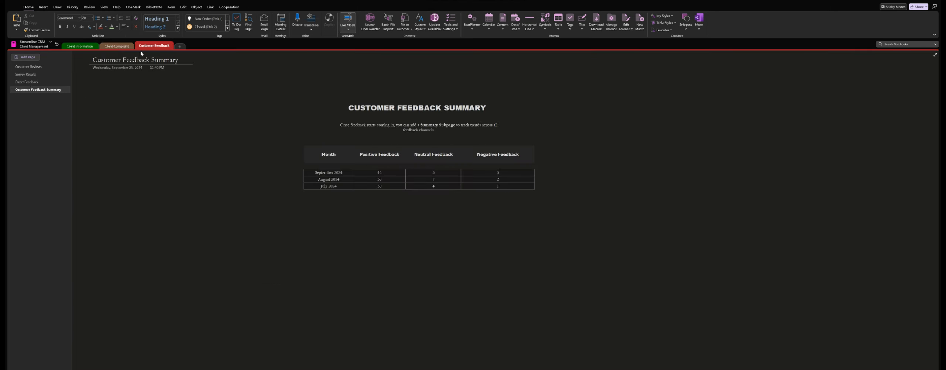
pyautogui.click(56, 44)
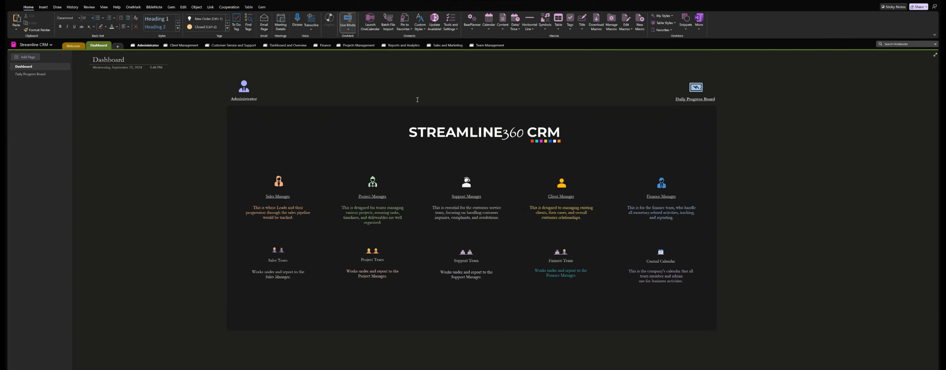
# Follow the Finance Manager link and open the Financial Report section's Finance Dashboard page
pyautogui.click(663, 199)
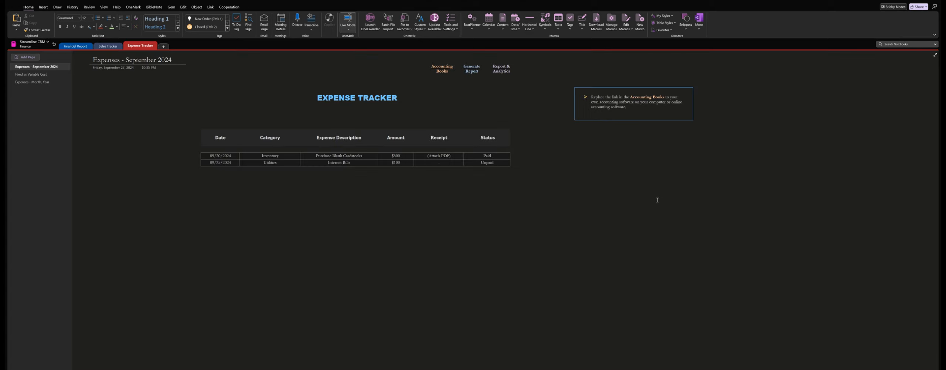
pyautogui.click(69, 47)
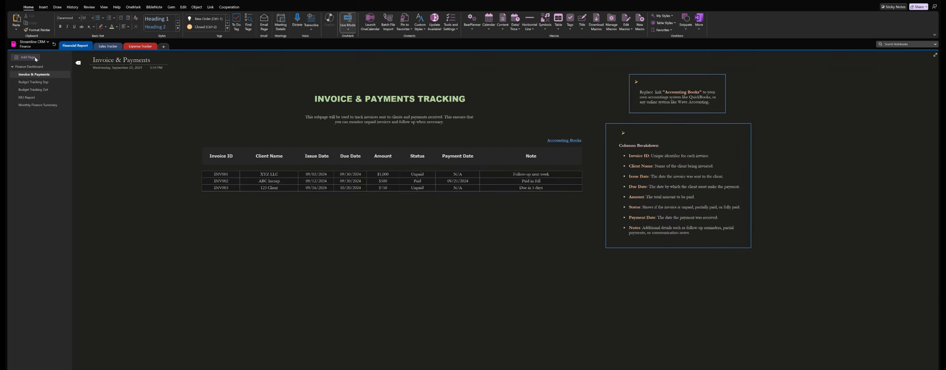
pyautogui.click(31, 66)
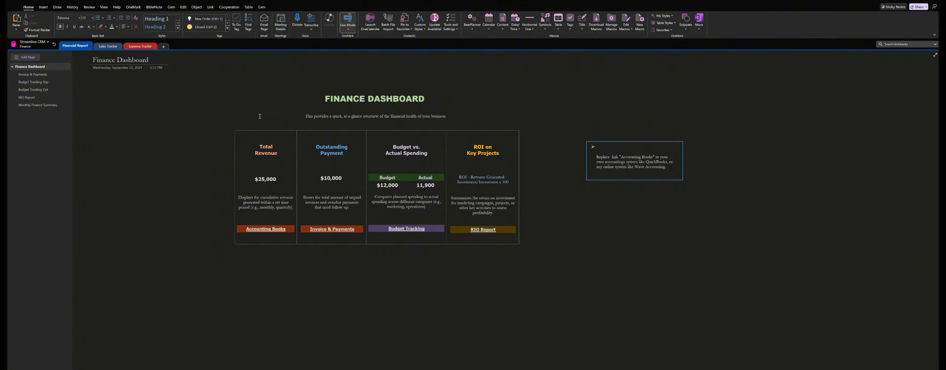
# Examine the Finance Dashboard's Accounting Books link and the note about replacing it with another accounting system
pyautogui.click(265, 230)
pyautogui.click(474, 198)
pyautogui.moveTo(564, 130); pyautogui.dragTo(750, 225)
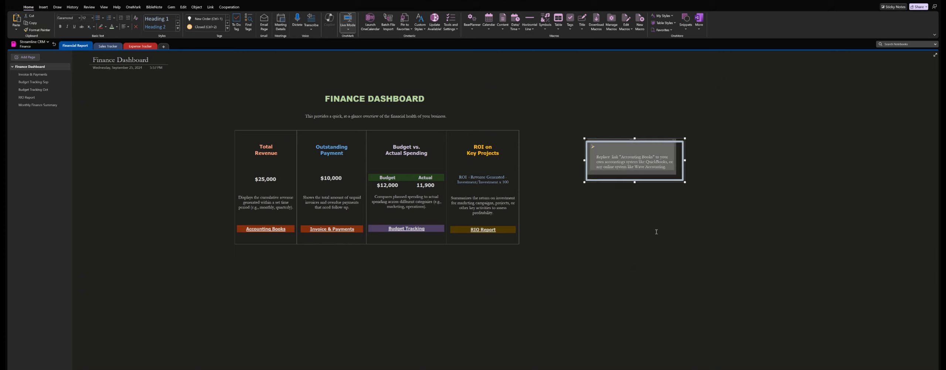
pyautogui.click(670, 160)
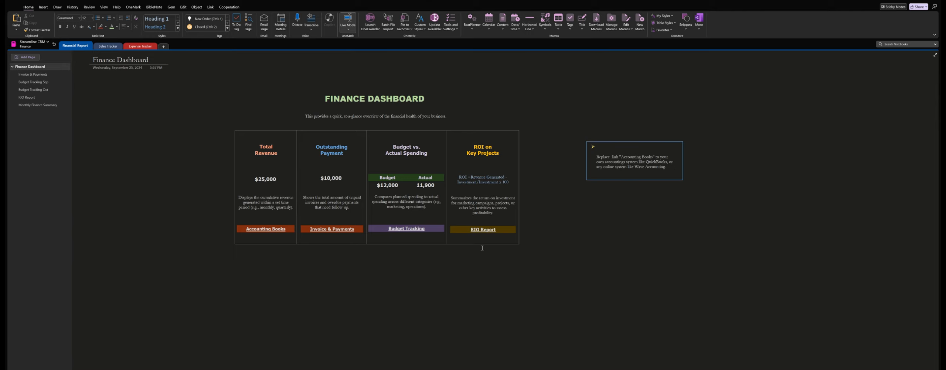
# Review the Budget Tracking Sep and Monthly Finance Summary pages, including the ROI calculation notes, and return to the Finance Dashboard
pyautogui.click(407, 229)
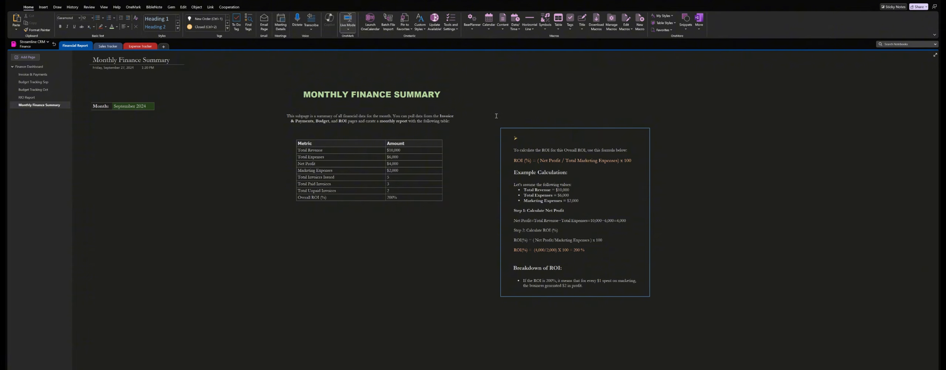
pyautogui.moveTo(497, 121); pyautogui.dragTo(561, 113)
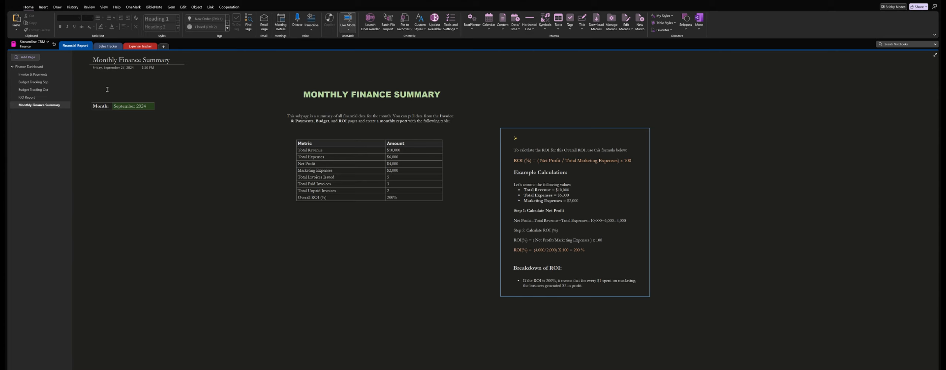
pyautogui.click(20, 0)
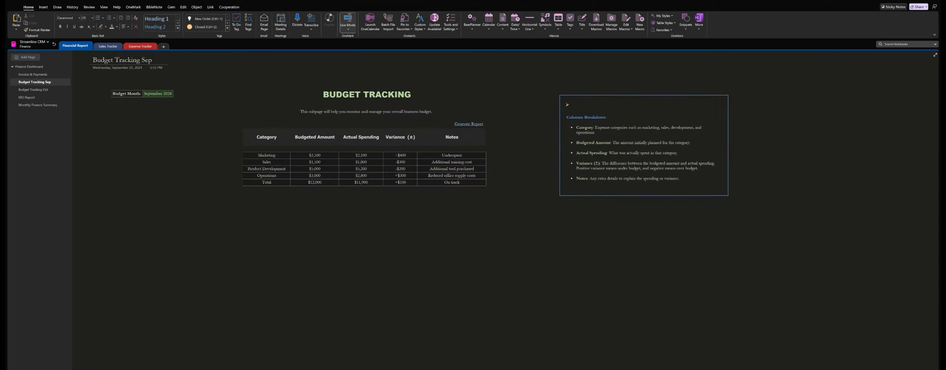
pyautogui.click(21, 0)
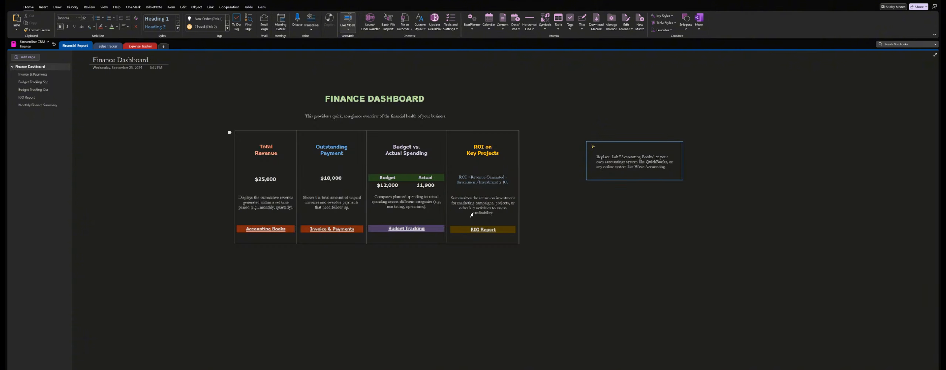
# Open the Budget Tracking Sep page from the Finance Dashboard's Budget Tracking link
pyautogui.click(404, 230)
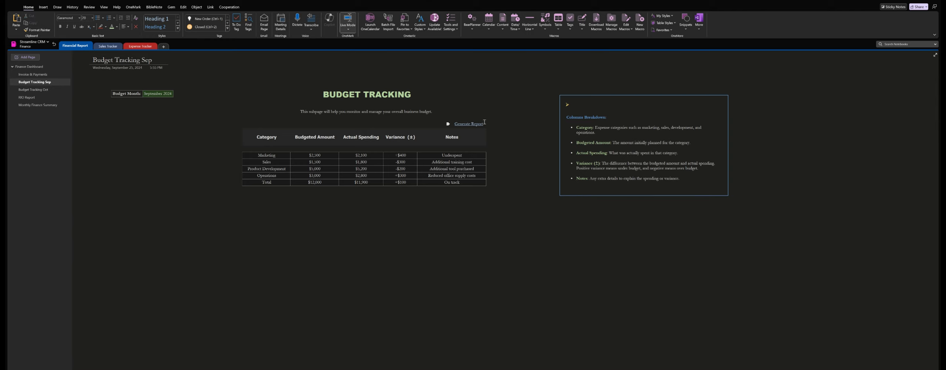
pyautogui.moveTo(452, 115); pyautogui.dragTo(487, 128)
pyautogui.click(505, 121)
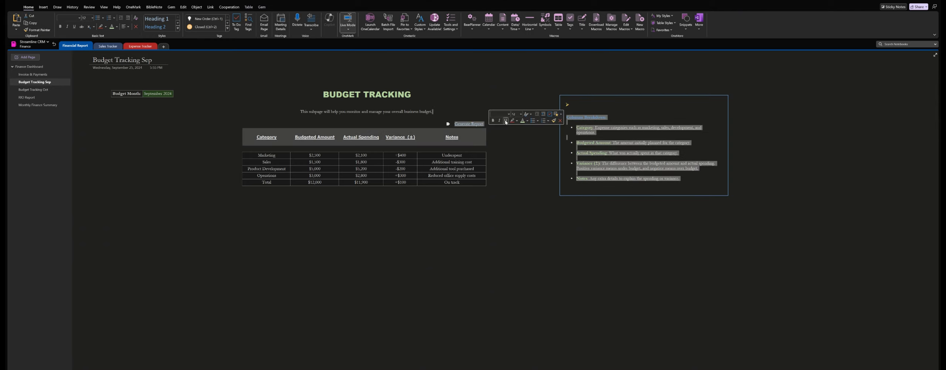
pyautogui.click(512, 143)
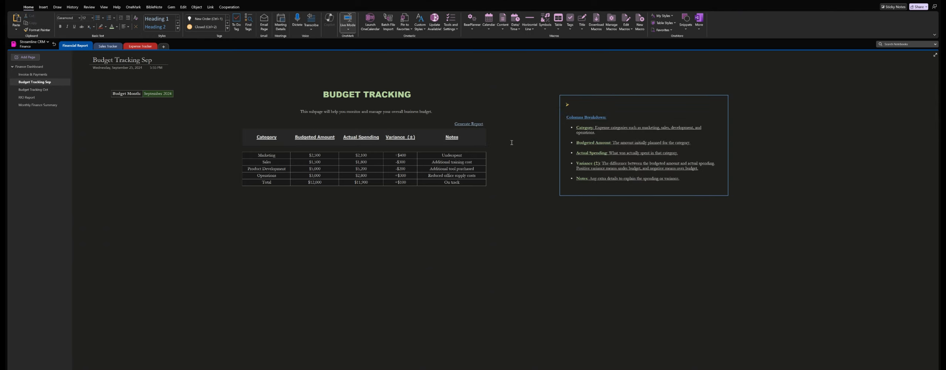
pyautogui.hotkey('ctrl', 'z')
pyautogui.click(511, 142)
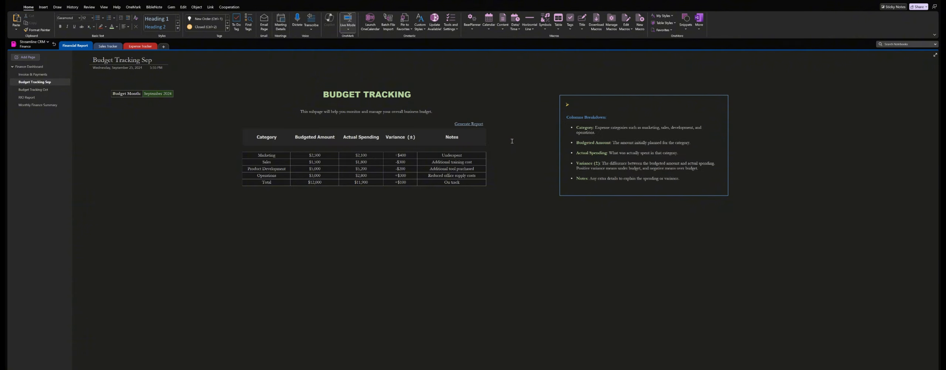
# Follow the Generate Report link to the Sales Report spreadsheet, widen its window and look over Sheet2 and Sheet1
pyautogui.click(465, 126)
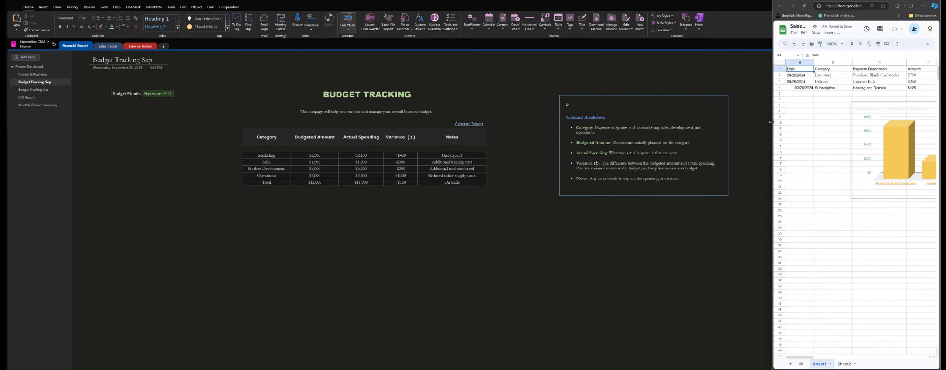
pyautogui.moveTo(759, 125); pyautogui.dragTo(606, 129)
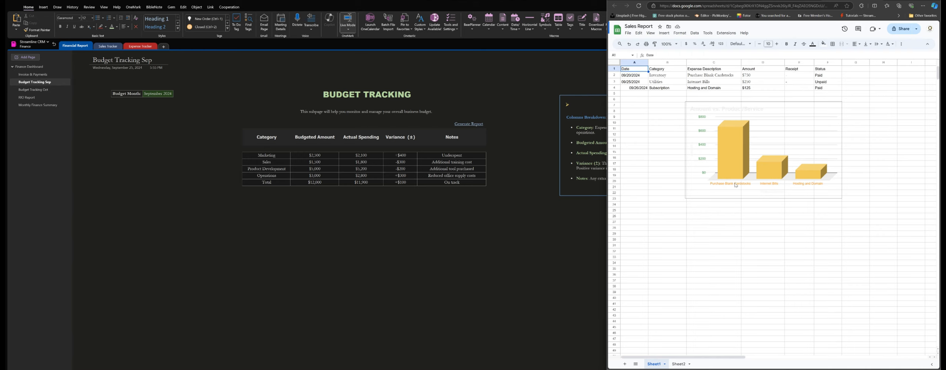
pyautogui.click(680, 364)
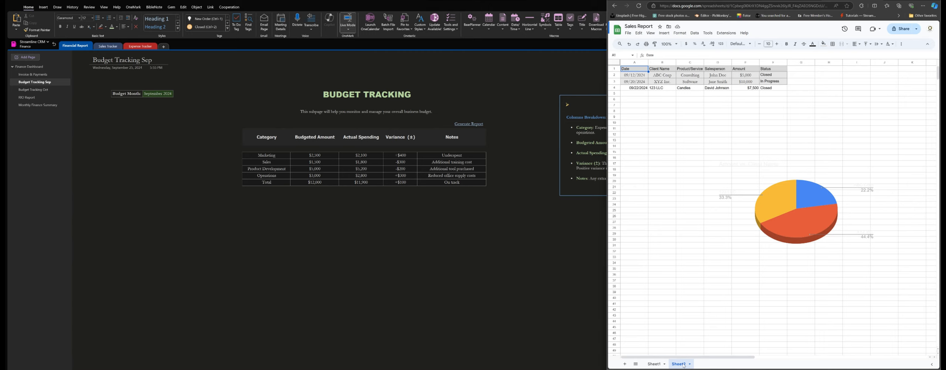
pyautogui.click(653, 365)
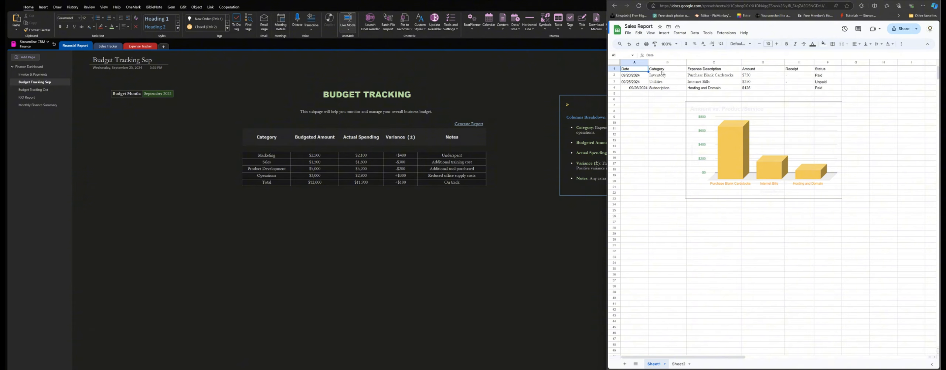
# Insert a chart from the expense table on Sheet1 and look at its customization options
pyautogui.click(667, 70)
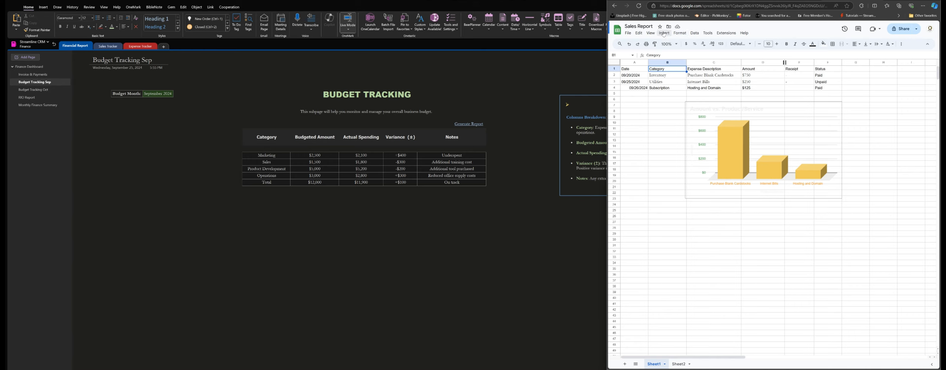
pyautogui.click(680, 33)
pyautogui.moveTo(664, 33)
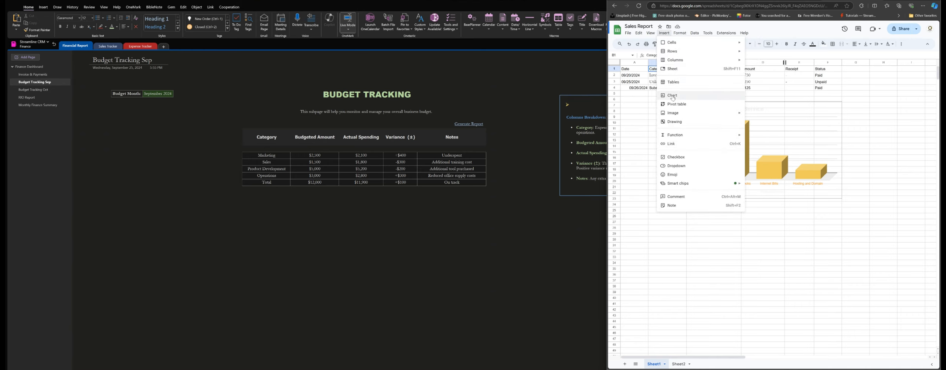
pyautogui.click(673, 97)
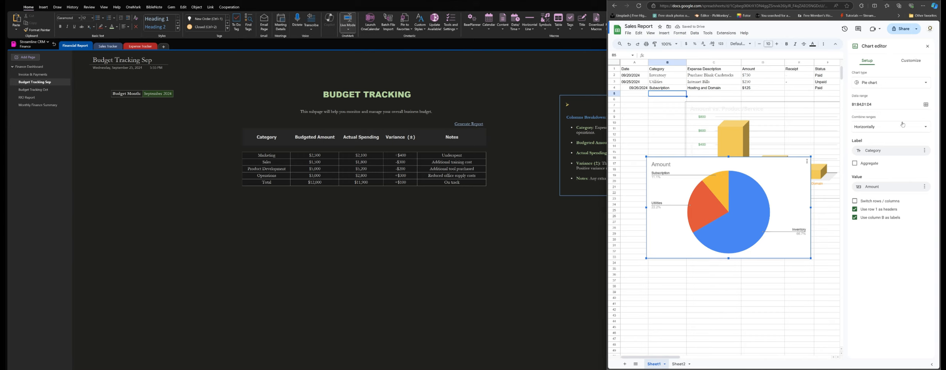
pyautogui.click(901, 61)
pyautogui.click(866, 60)
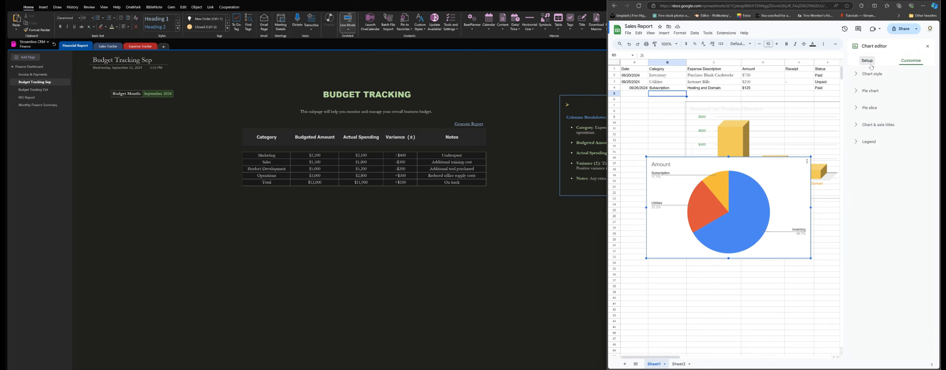
# Try column, area, stacked area and 100% stacked column types for the new chart, and set it to a doughnut chart
pyautogui.click(885, 83)
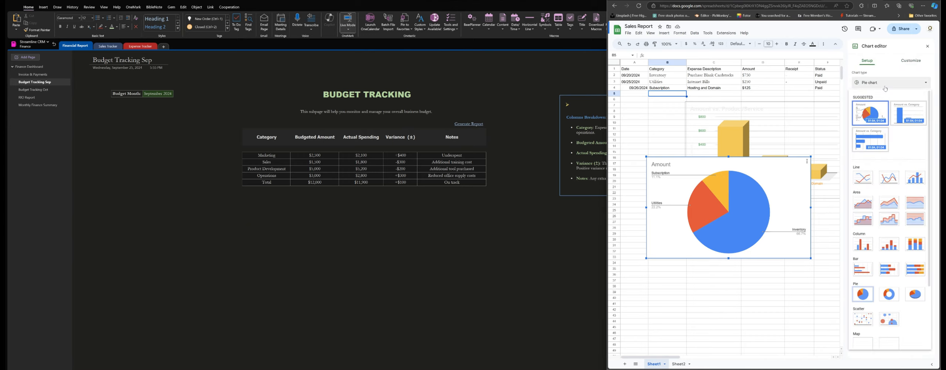
pyautogui.click(905, 114)
pyautogui.click(876, 87)
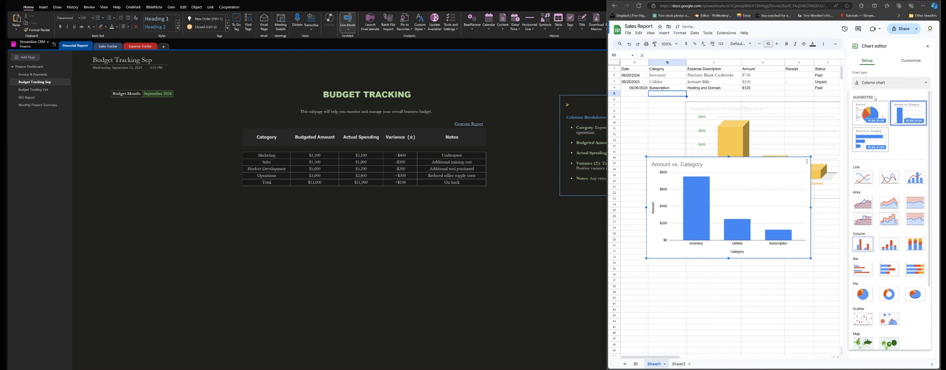
pyautogui.click(869, 208)
pyautogui.click(868, 83)
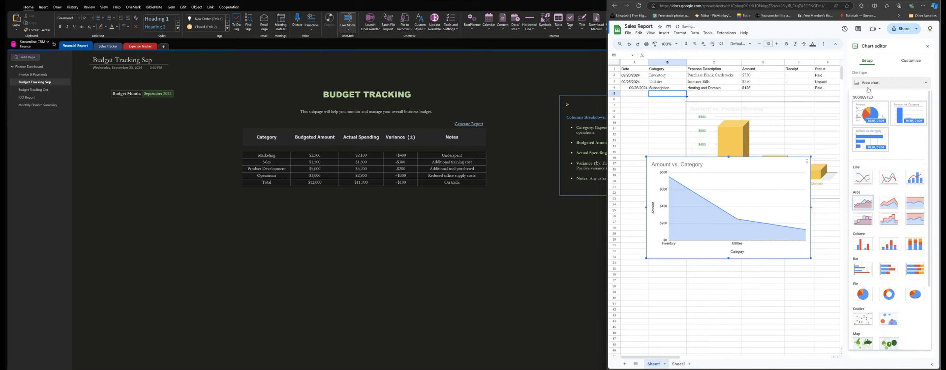
pyautogui.click(892, 207)
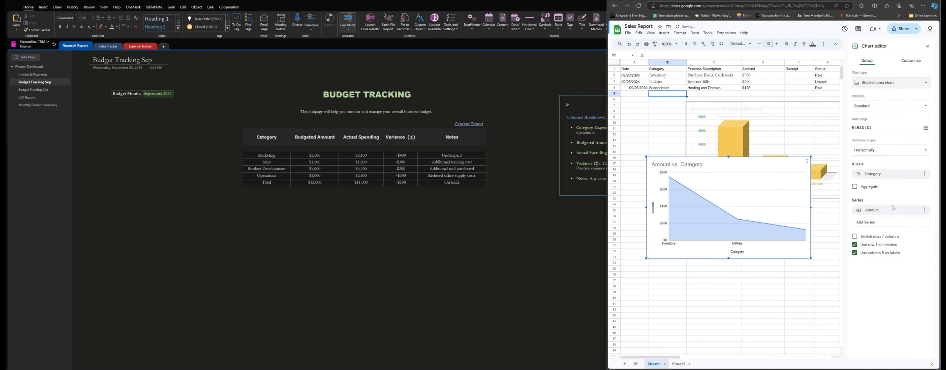
pyautogui.click(866, 82)
pyautogui.click(912, 202)
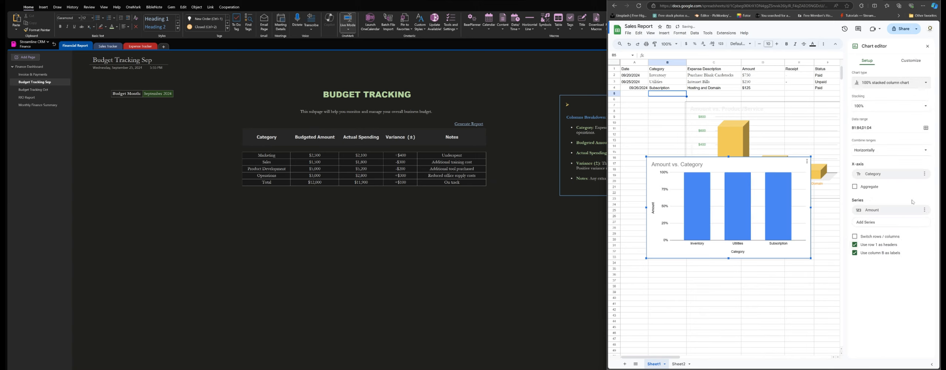
pyautogui.click(876, 84)
pyautogui.click(896, 298)
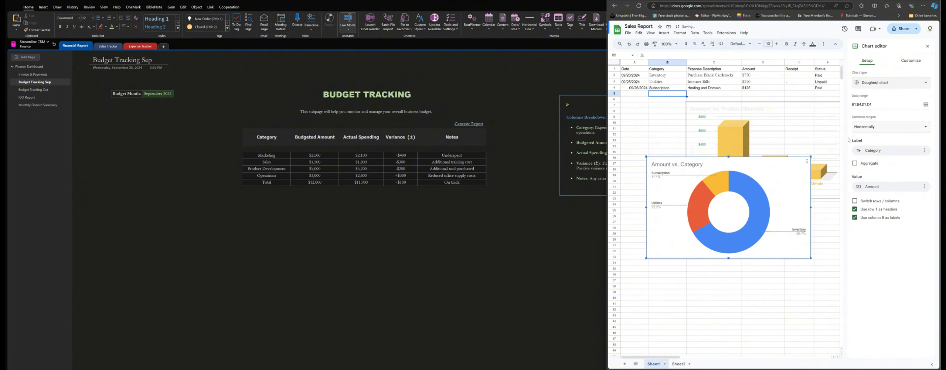
# Copy the doughnut chart from the spreadsheet and paste it below the budget table on OneNote's Budget Tracking Sep page
pyautogui.click(807, 163)
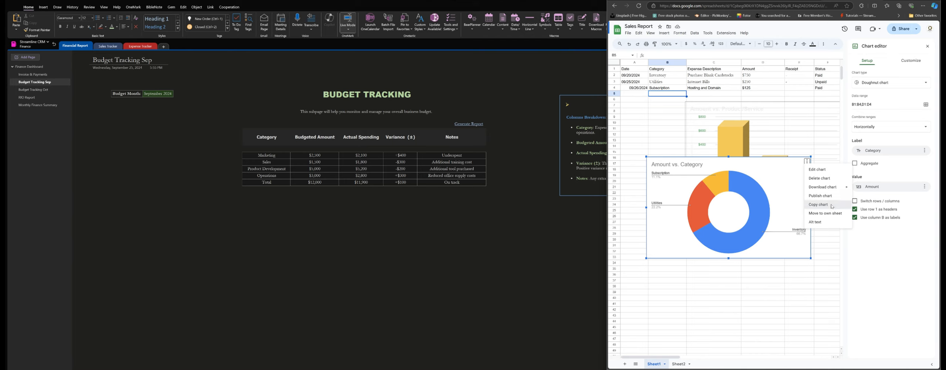
pyautogui.click(831, 206)
pyautogui.click(181, 228)
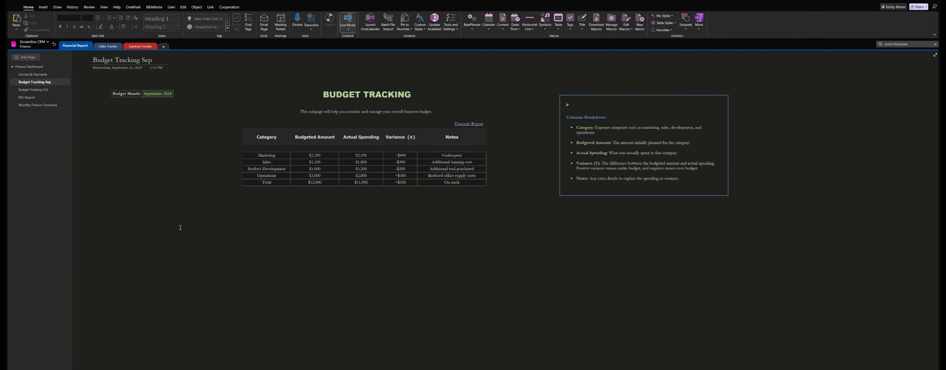
pyautogui.rightClick(180, 228)
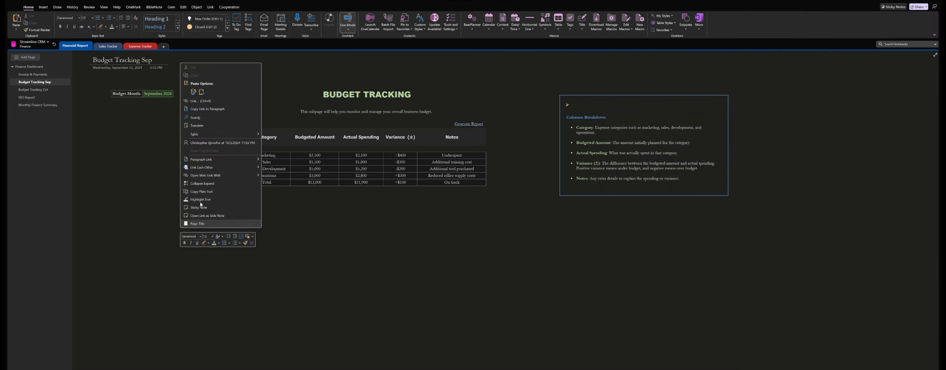
pyautogui.click(193, 92)
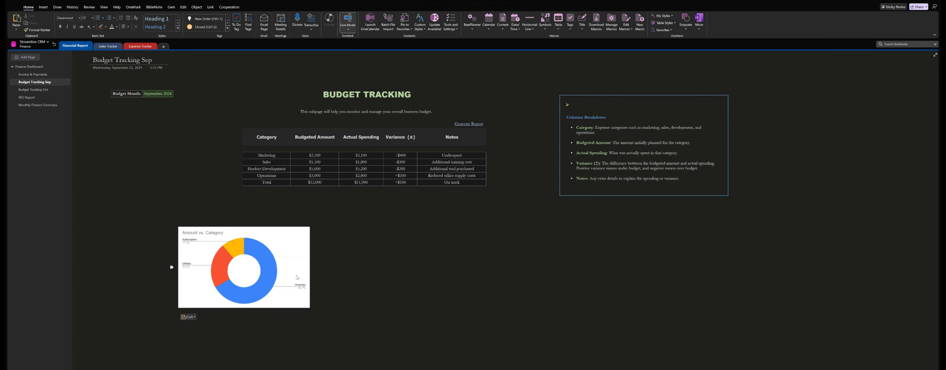
# Delete the pasted doughnut chart from the Budget Tracking Sep page
pyautogui.click(280, 263)
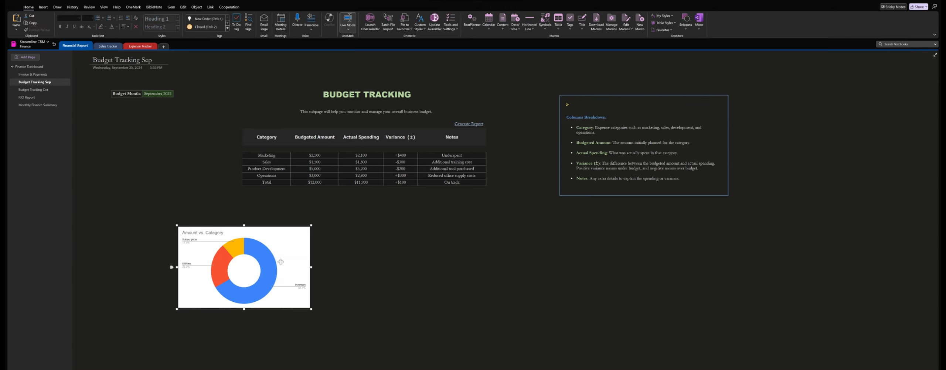
pyautogui.press('Delete')
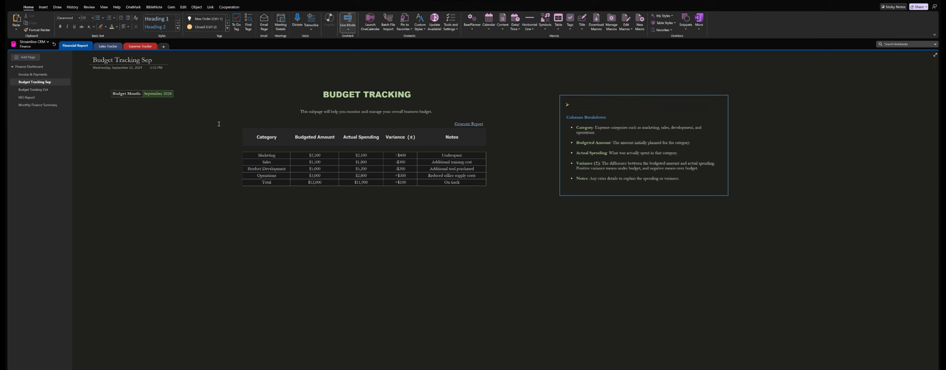
# Compare the Budget Tracking Oct and Budget Tracking Sep pages, ending on the October page
pyautogui.click(37, 89)
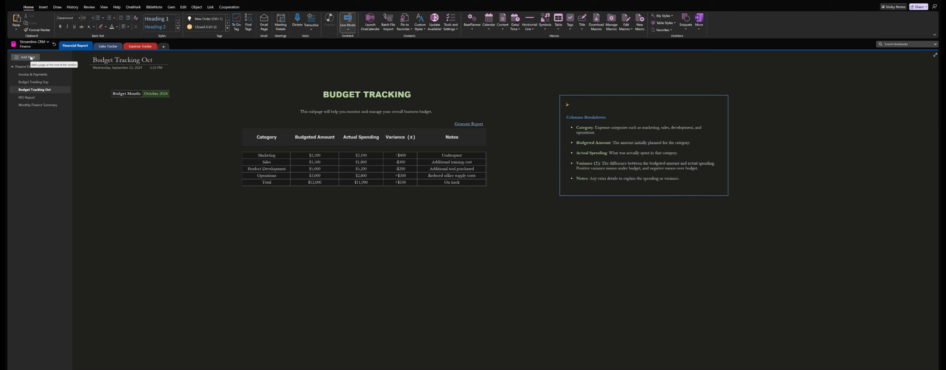
pyautogui.click(31, 83)
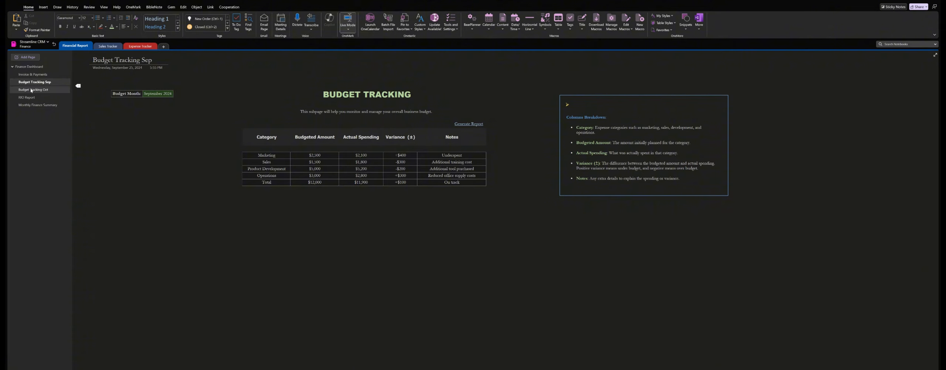
pyautogui.click(31, 90)
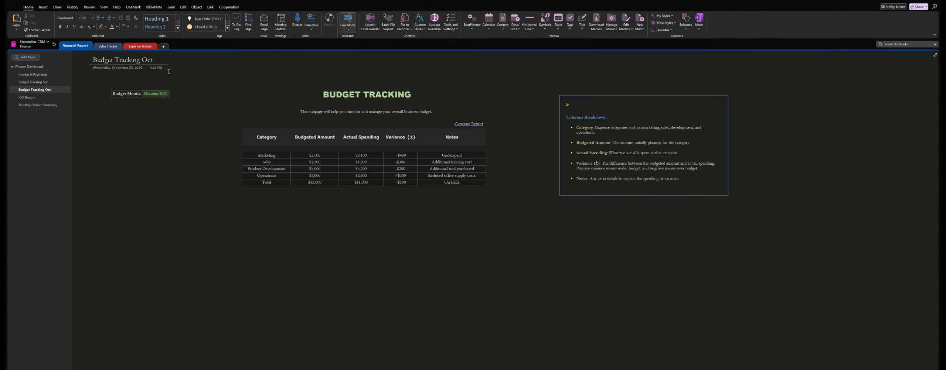
pyautogui.click(28, 57)
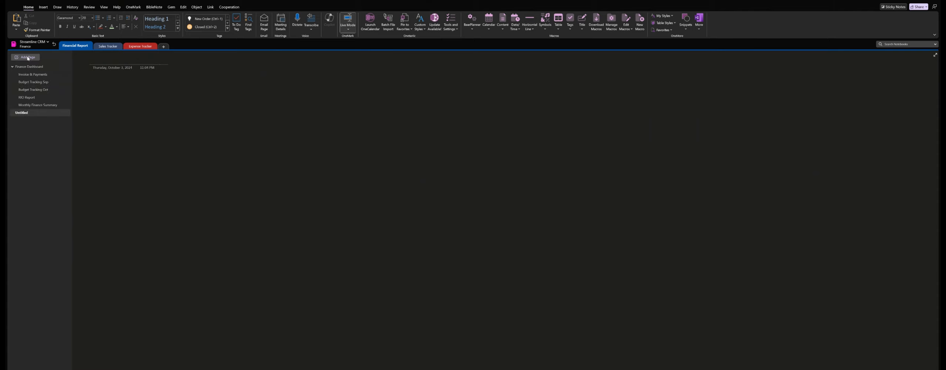
pyautogui.rightClick(24, 114)
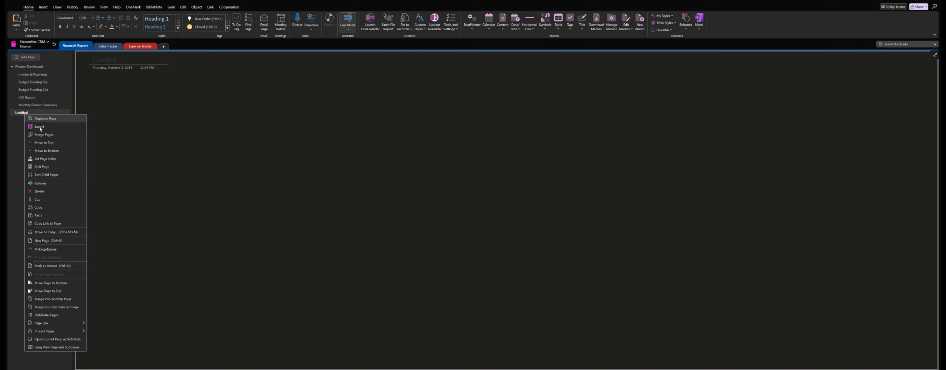
pyautogui.click(47, 191)
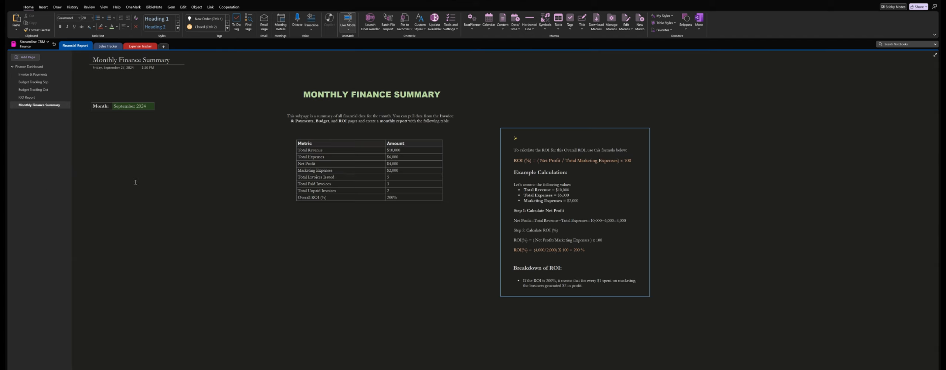
# Save the Budget Tracking Oct page as a template named Budget Tracking, set as default for new pages in the section
pyautogui.click(33, 91)
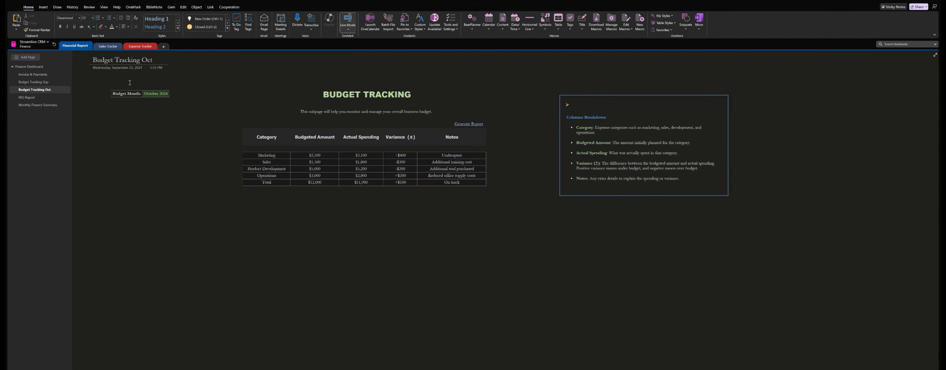
pyautogui.click(43, 7)
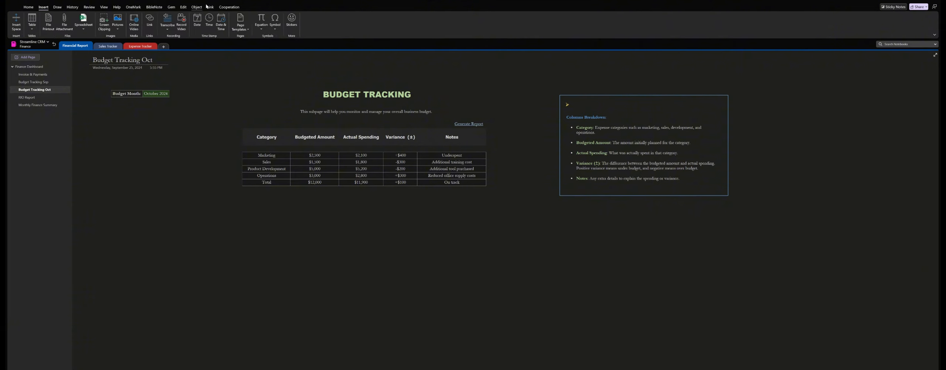
pyautogui.click(248, 29)
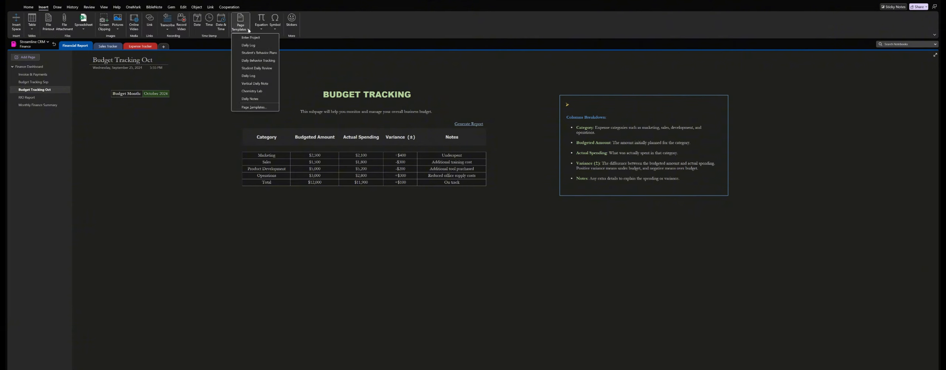
pyautogui.click(255, 107)
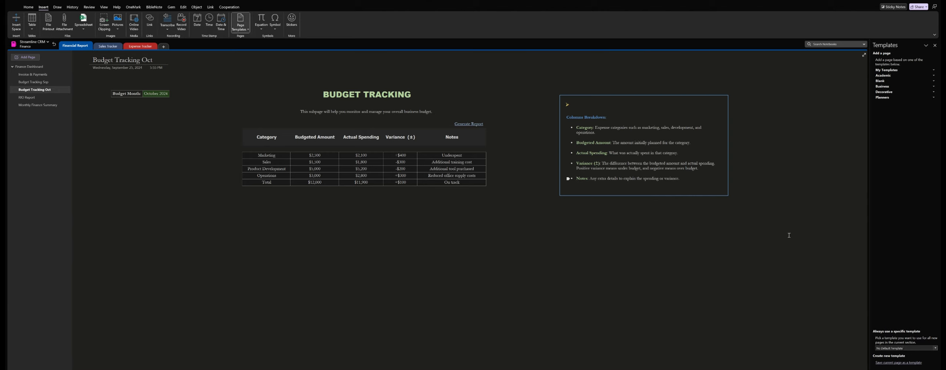
pyautogui.click(897, 363)
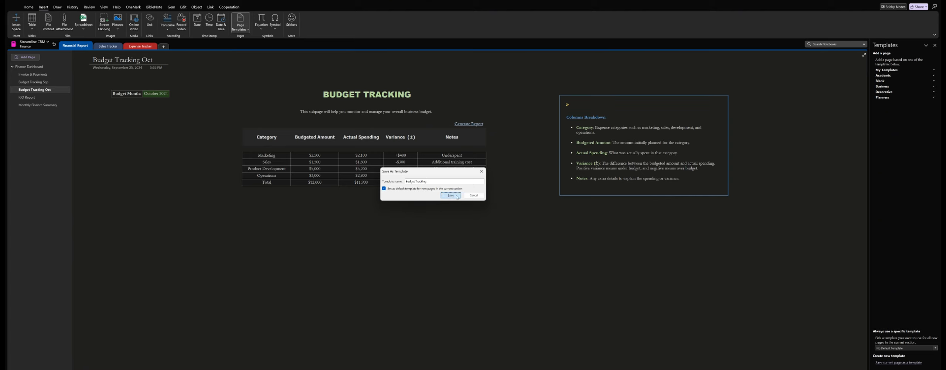
pyautogui.click(450, 195)
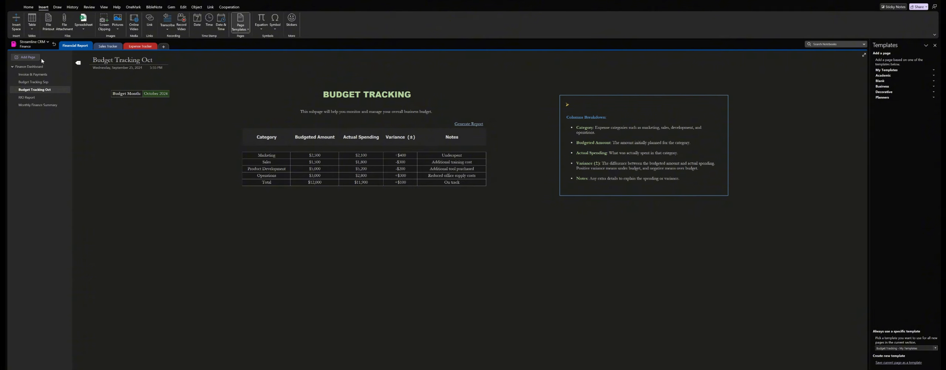
# Add a new page from the Budget Tracking template, remove the Operations row and clear the Total row of its budget table
pyautogui.click(30, 59)
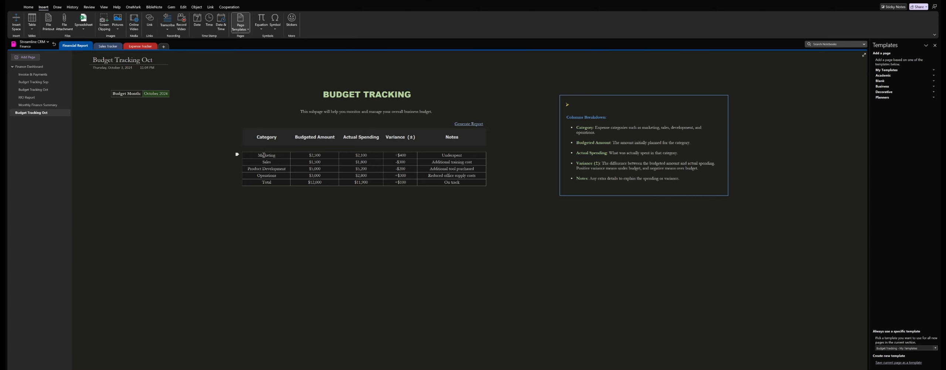
pyautogui.moveTo(470, 181); pyautogui.dragTo(244, 175)
pyautogui.press('Delete')
pyautogui.press('Delete')
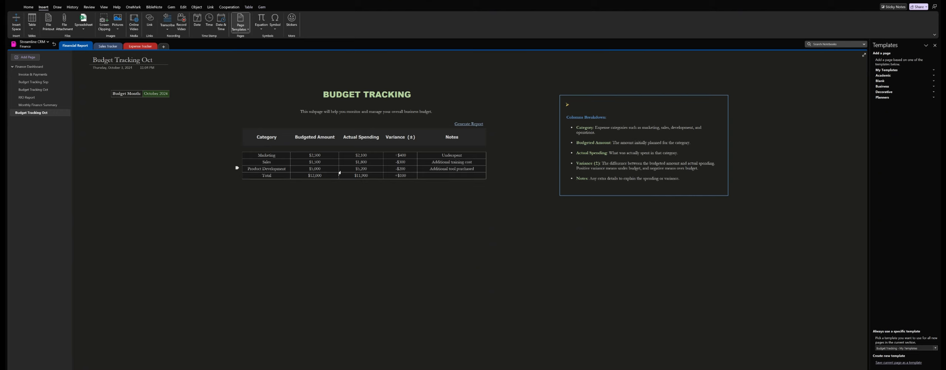
pyautogui.moveTo(414, 175); pyautogui.dragTo(295, 176)
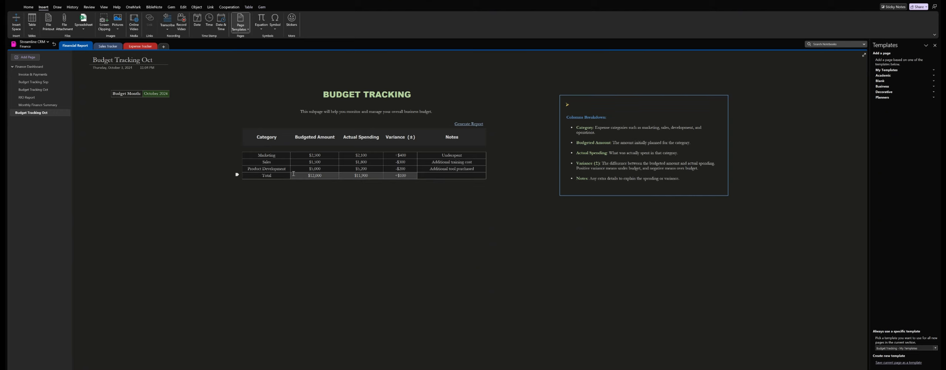
pyautogui.press('Delete')
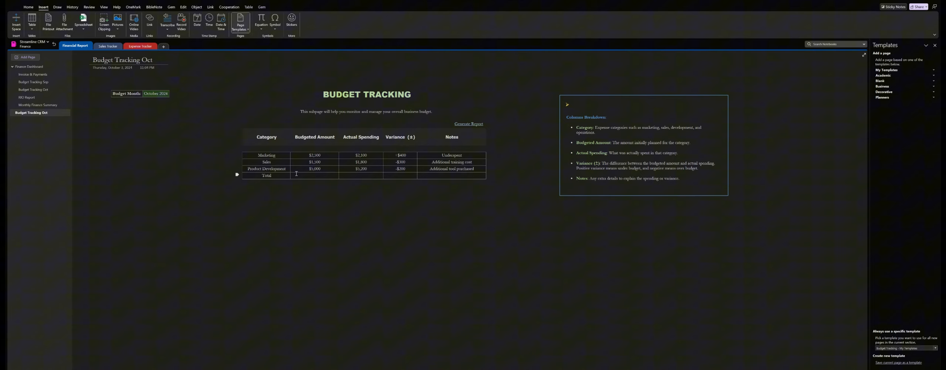
pyautogui.doubleClick(270, 174)
pyautogui.press('Delete')
# Clear the remaining sample entries from the budget table on the new template page
pyautogui.moveTo(469, 168); pyautogui.dragTo(309, 169)
pyautogui.press('Delete')
pyautogui.press('Delete')
pyautogui.press('Delete')
pyautogui.press('Delete')
pyautogui.press('Delete')
pyautogui.press('Delete')
pyautogui.press('Delete')
pyautogui.press('Delete')
pyautogui.press('Delete')
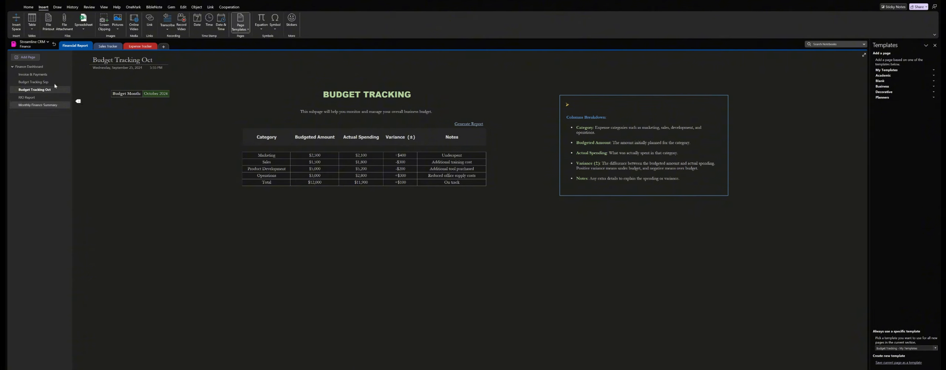
# Add a page from the blank budget template, set its month to November 2024 and title it Budget Tracking Nov
pyautogui.click(29, 57)
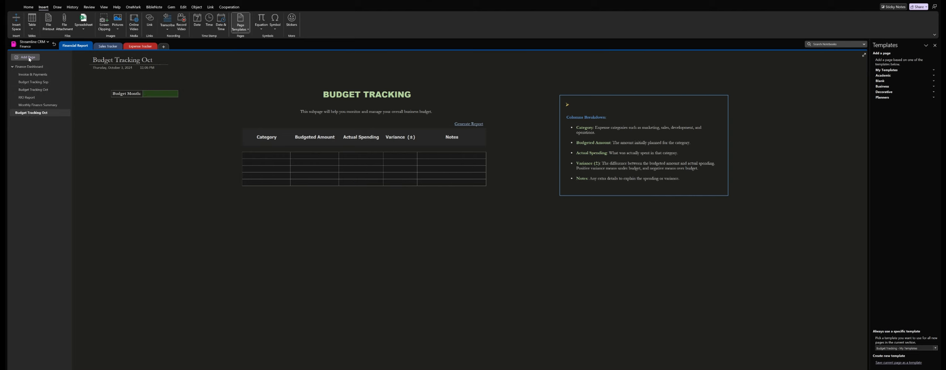
pyautogui.click(156, 93)
pyautogui.click(155, 60)
pyautogui.write('November 2024')
# Look through the Monthly Finance Summary, Budget Tracking Nov, RIO Report and Invoice & Payments pages
pyautogui.click(46, 106)
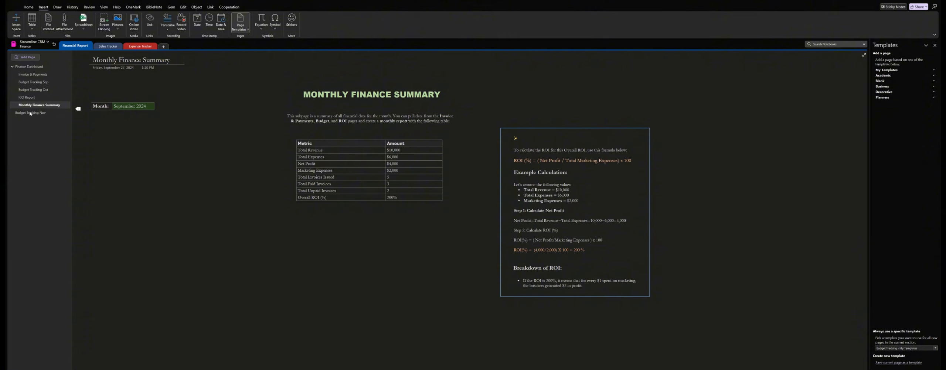
pyautogui.click(30, 113)
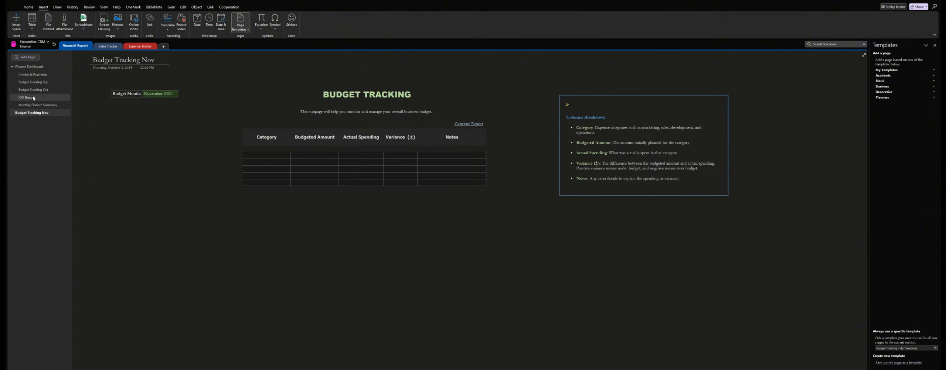
pyautogui.click(33, 97)
pyautogui.click(35, 105)
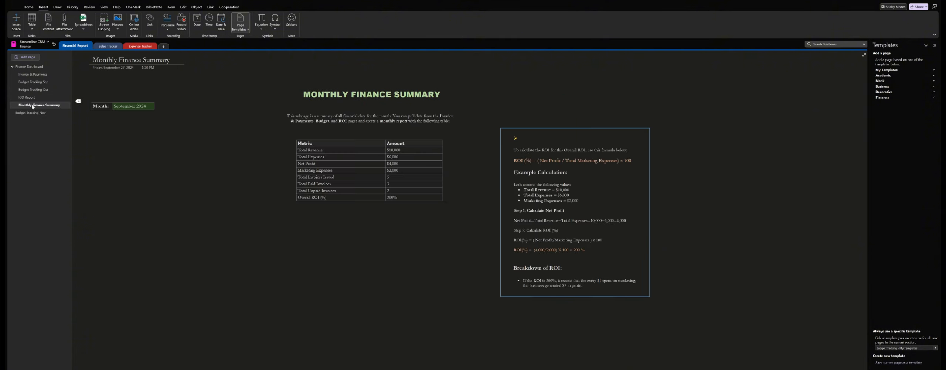
pyautogui.click(34, 76)
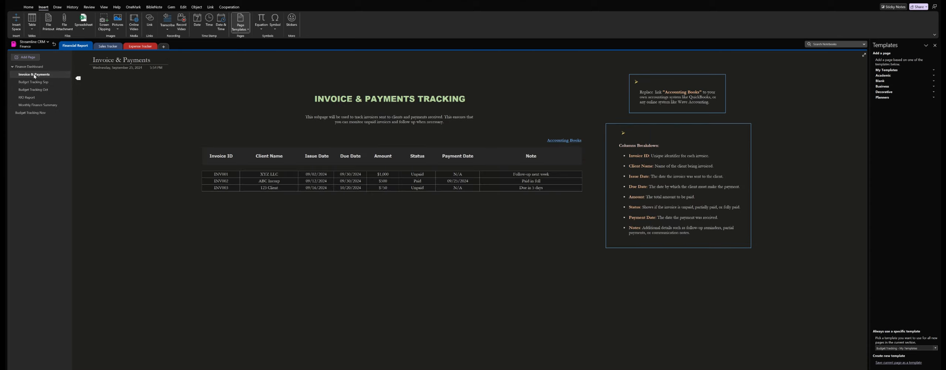
pyautogui.click(34, 105)
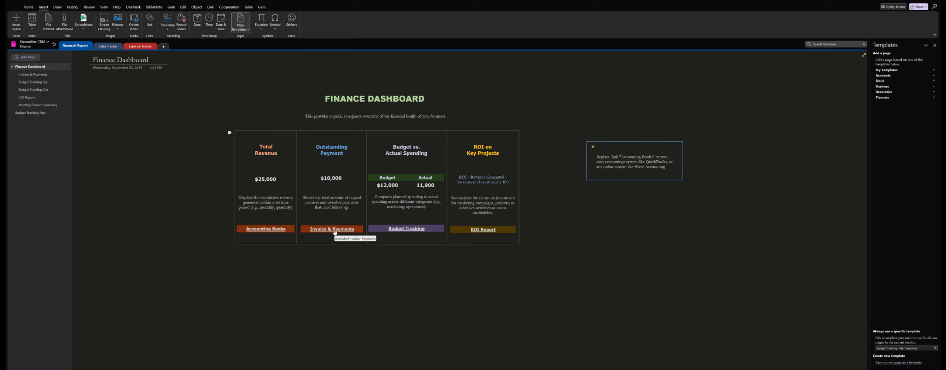
# From the Finance Dashboard, open Invoice & Payments, try its Accounting Books link, and return to the dashboard
pyautogui.click(334, 230)
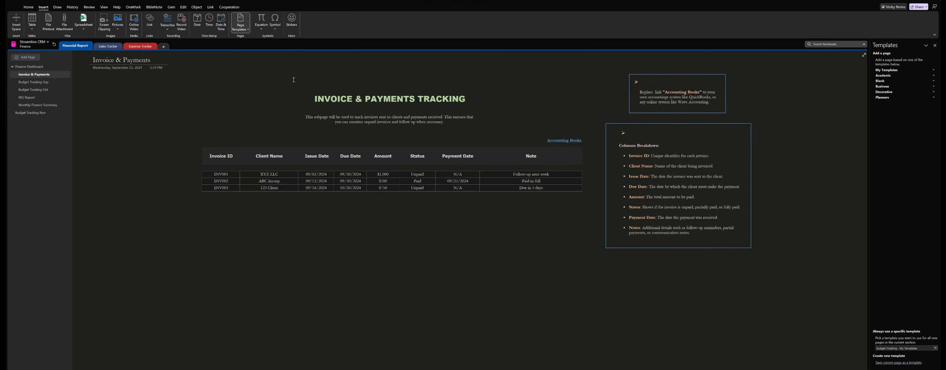
pyautogui.click(573, 141)
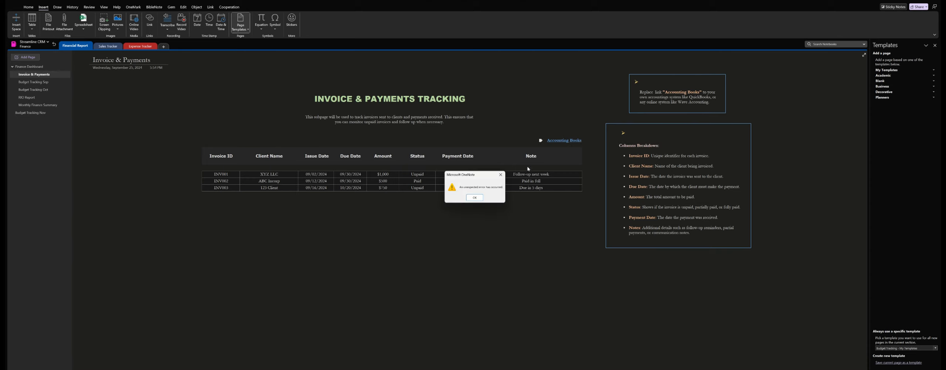
pyautogui.click(500, 175)
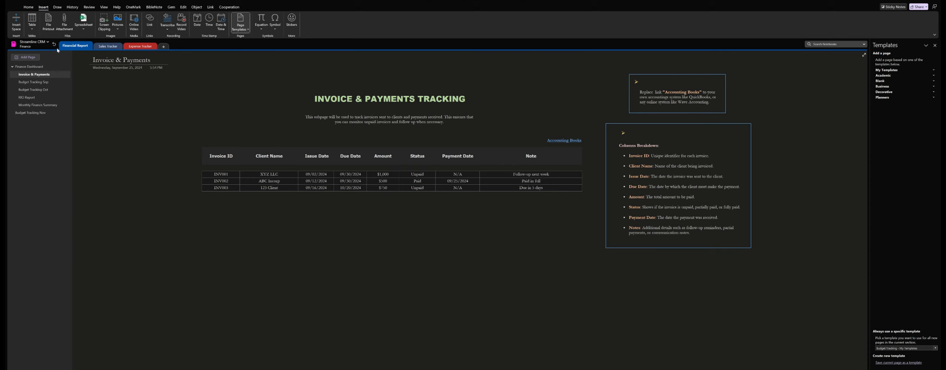
pyautogui.click(43, 67)
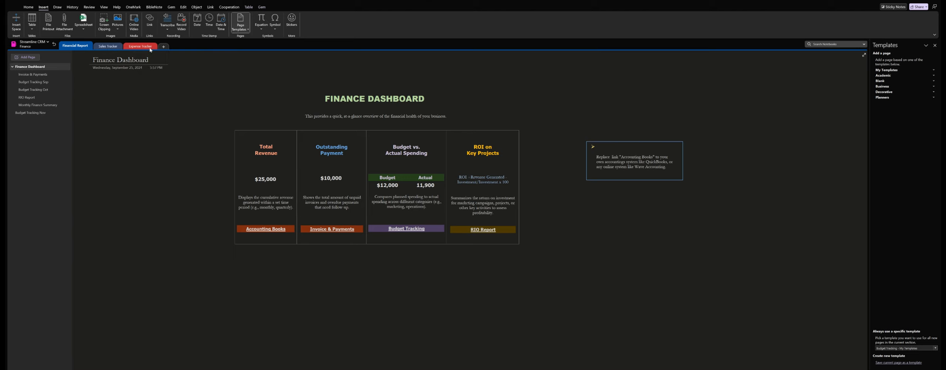
# Open the Sales Tracker section and view the spreadsheet behind its Generate Report link
pyautogui.click(110, 47)
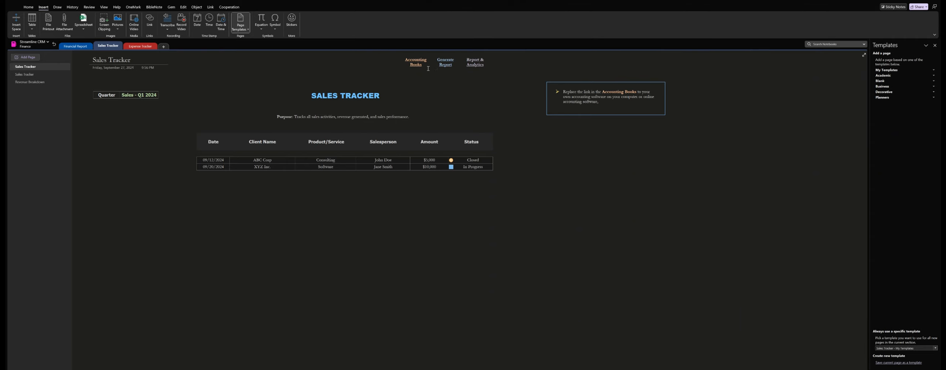
pyautogui.click(449, 67)
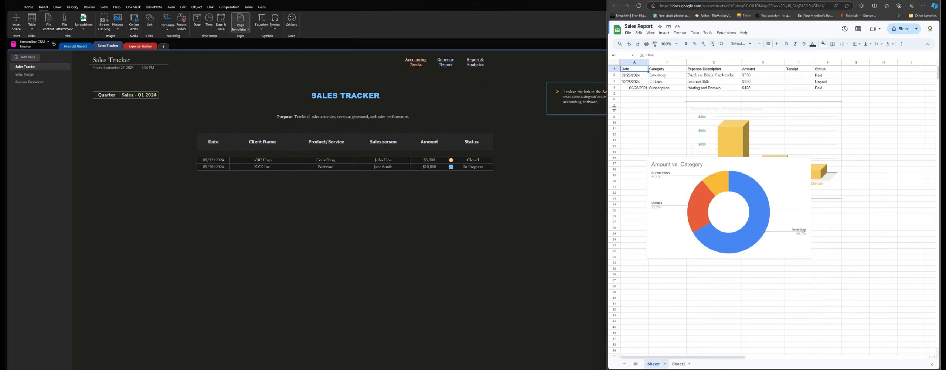
pyautogui.click(568, 137)
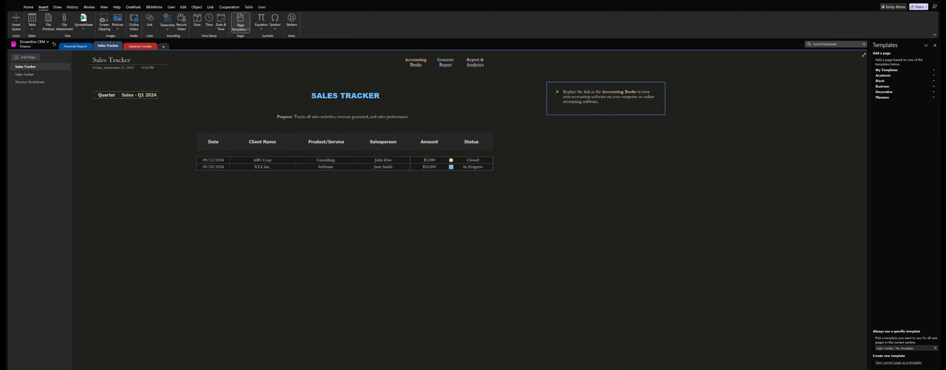
# View the Task Completion and Sales Performance reports through Report & Analytics, and return to the Sales Tracker page
pyautogui.click(477, 66)
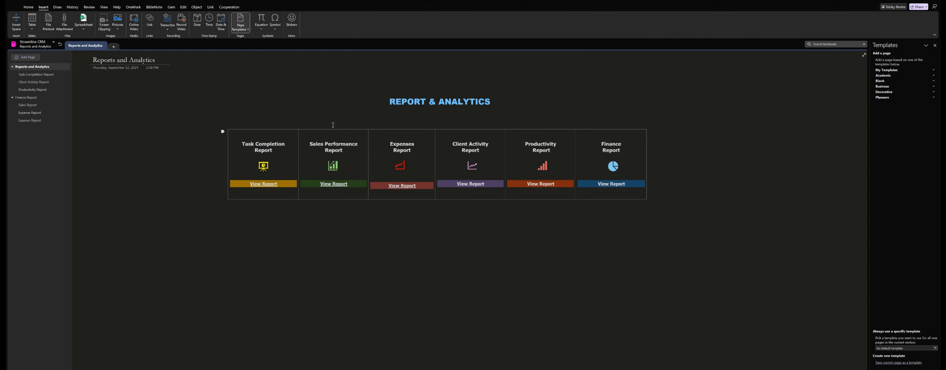
pyautogui.click(263, 183)
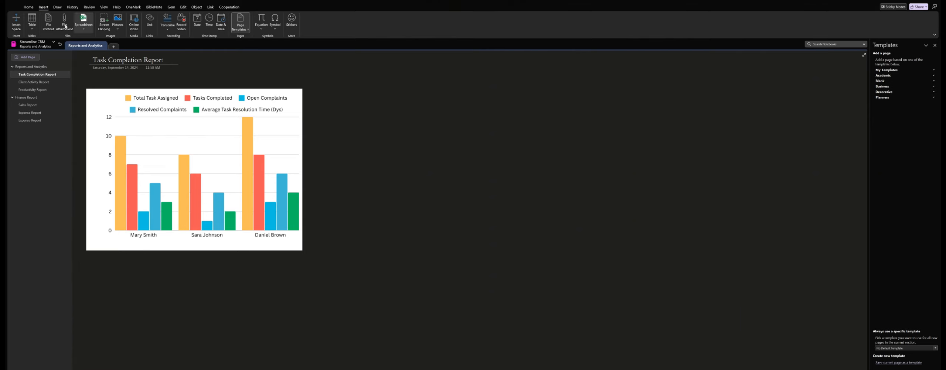
pyautogui.click(26, 0)
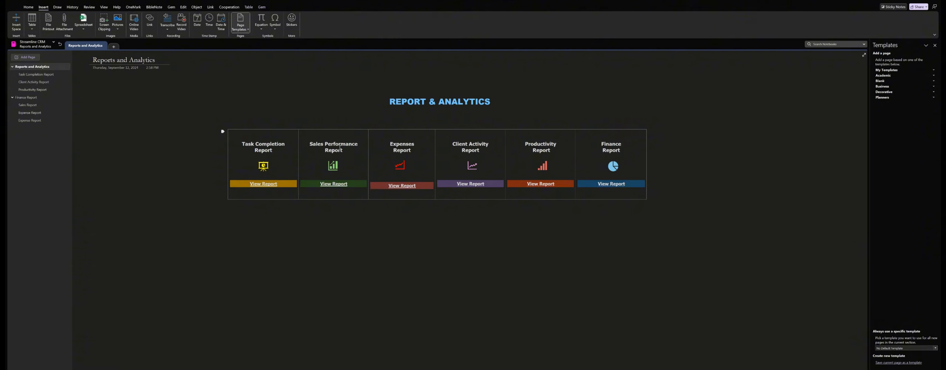
pyautogui.click(332, 185)
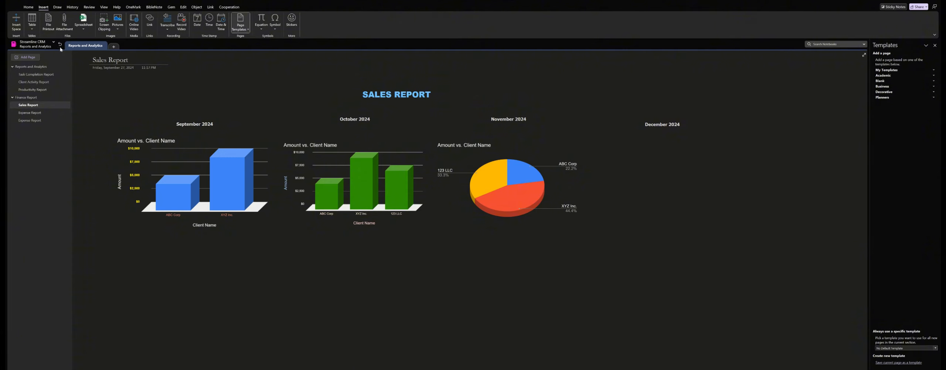
pyautogui.click(18, 0)
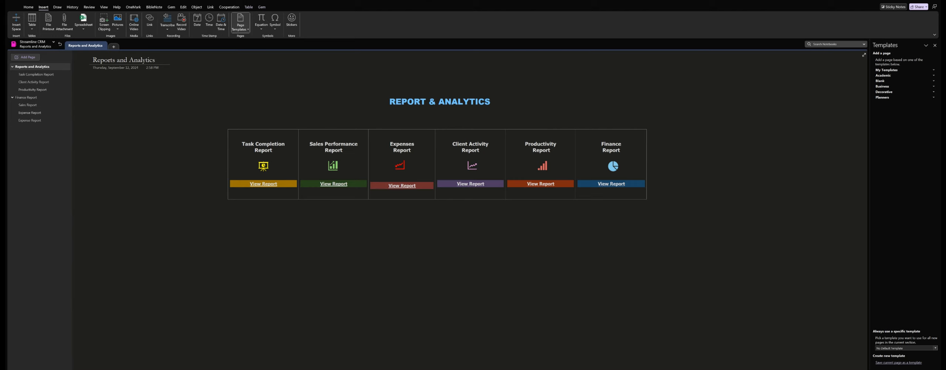
pyautogui.click(25, 3)
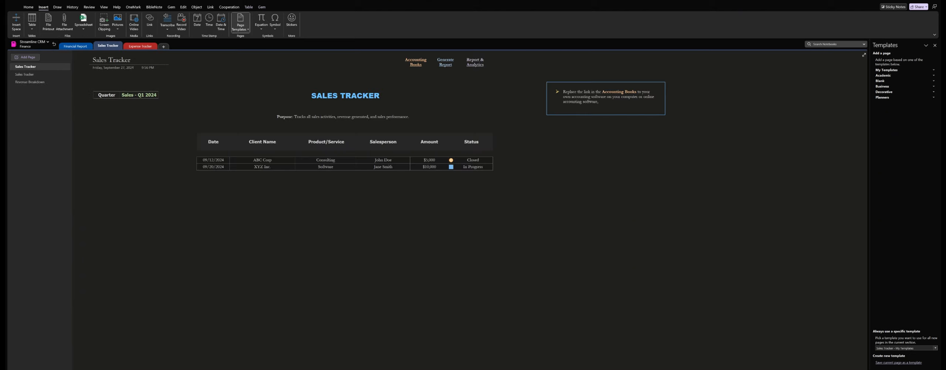
# Open the Expense Tracker section and go through Report & Analytics to the Expenses Report
pyautogui.click(143, 47)
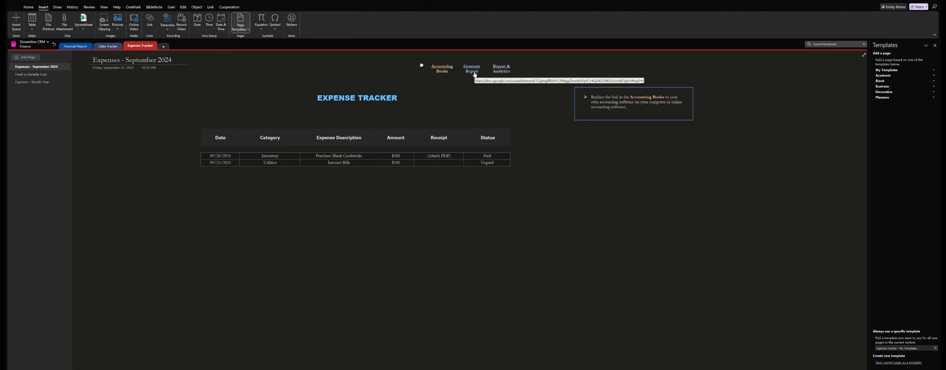
pyautogui.click(503, 69)
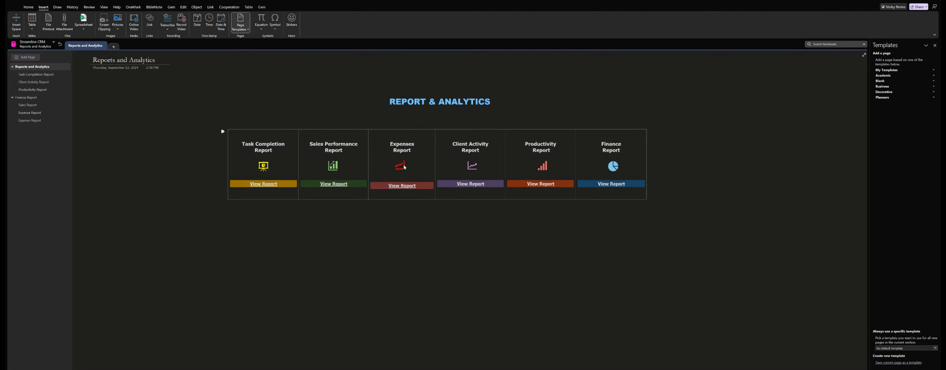
pyautogui.click(403, 185)
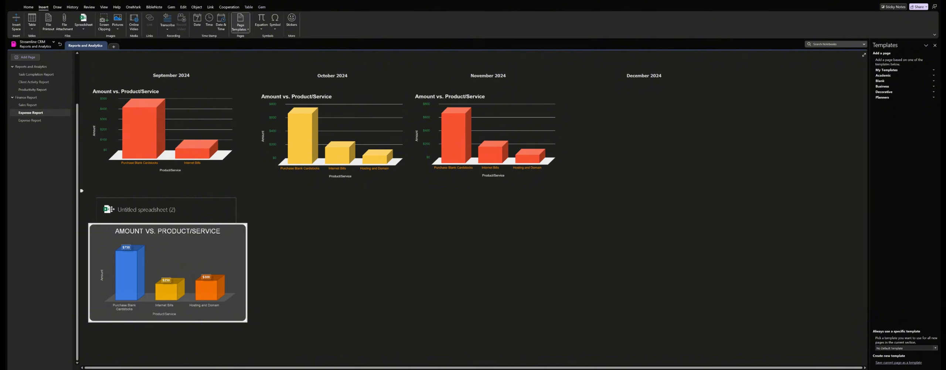
# In the spreadsheet embedded in the Expense Report, set the Internet Bills amount to $500, save it, and close the workbook
pyautogui.doubleClick(108, 210)
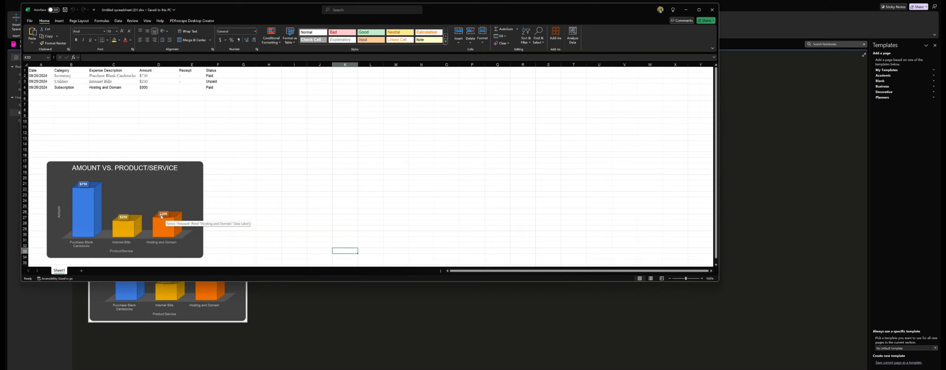
pyautogui.click(149, 82)
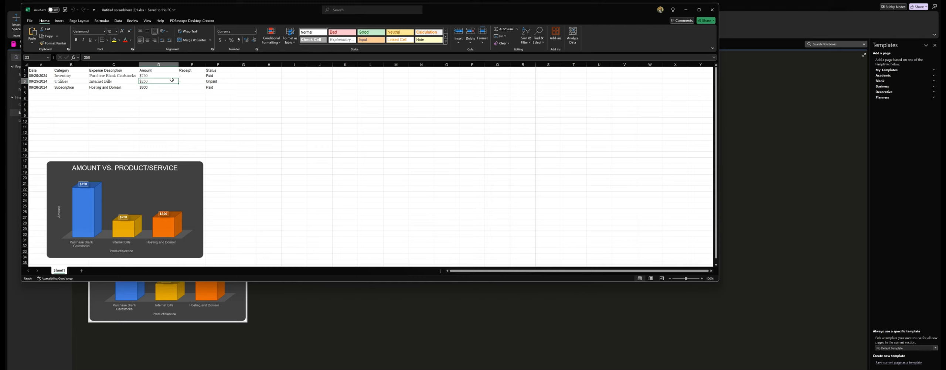
pyautogui.press('BackSpace')
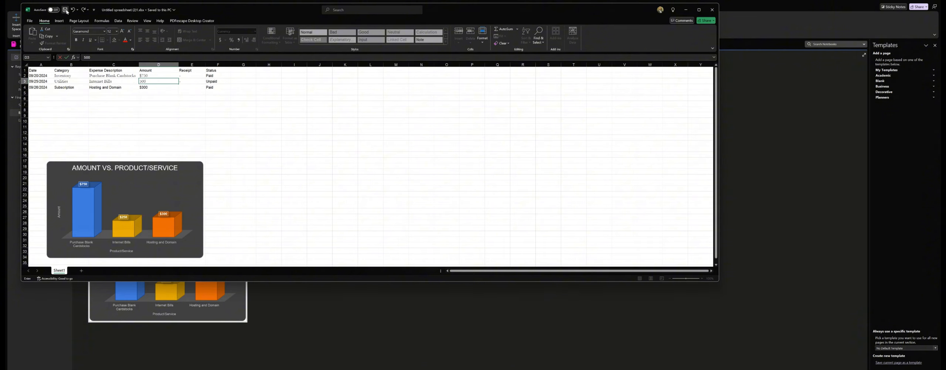
pyautogui.click(65, 10)
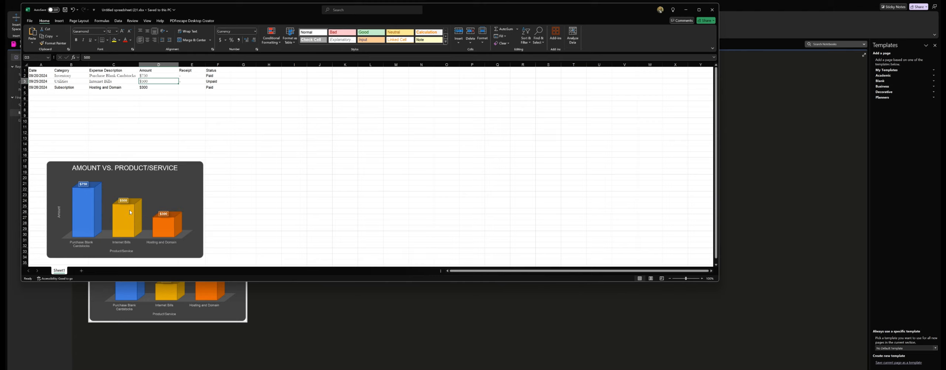
pyautogui.moveTo(130, 212)
pyautogui.click(711, 9)
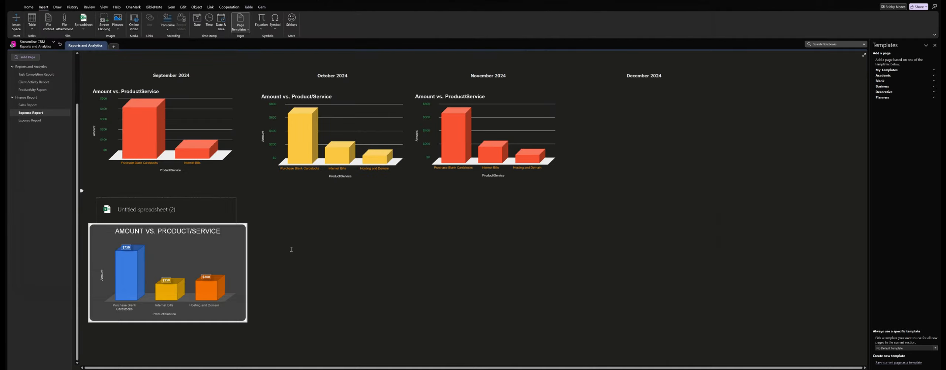
pyautogui.moveTo(174, 282)
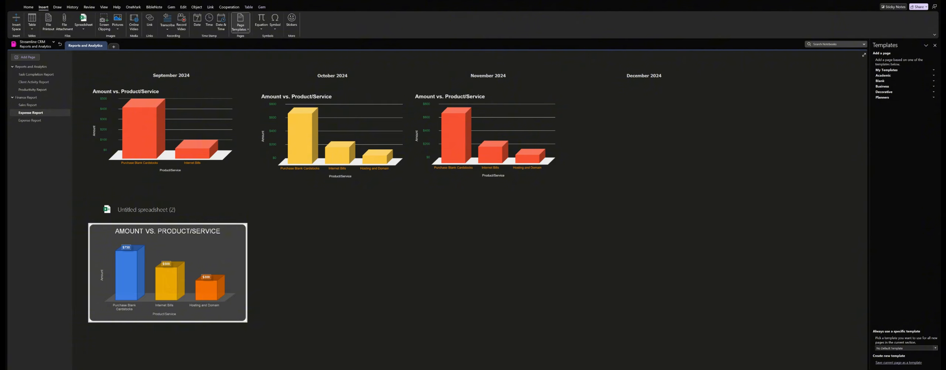
# From the Reports and Analytics page, view the Client Activity, Productivity and Finance reports through their View Report links
pyautogui.click(32, 67)
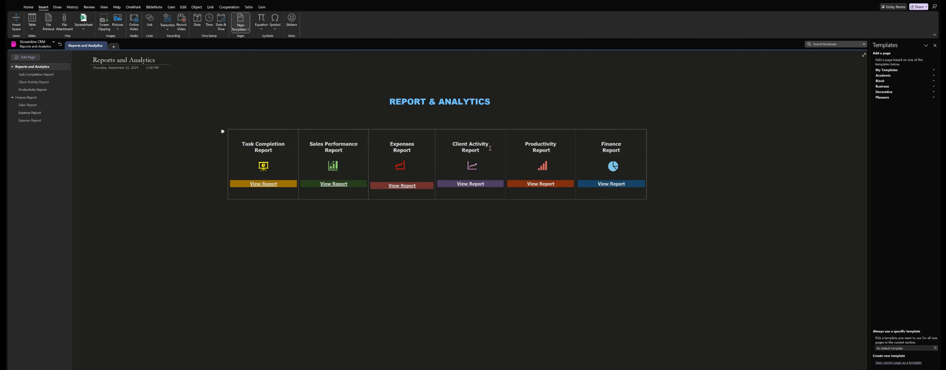
pyautogui.click(469, 184)
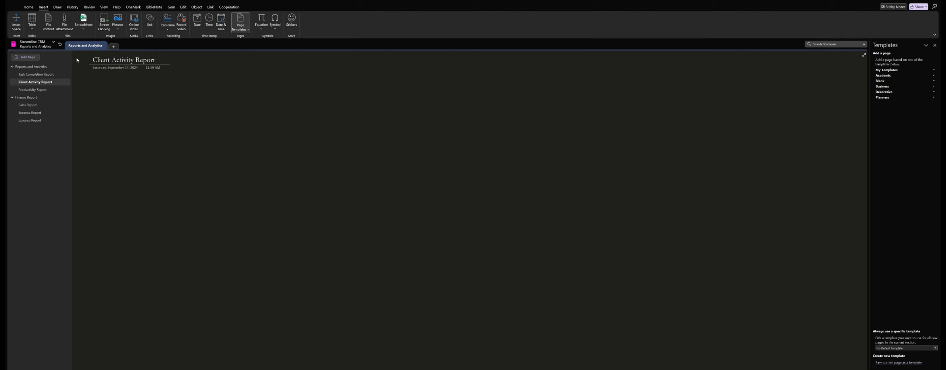
pyautogui.hotkey('alt', 'Left')
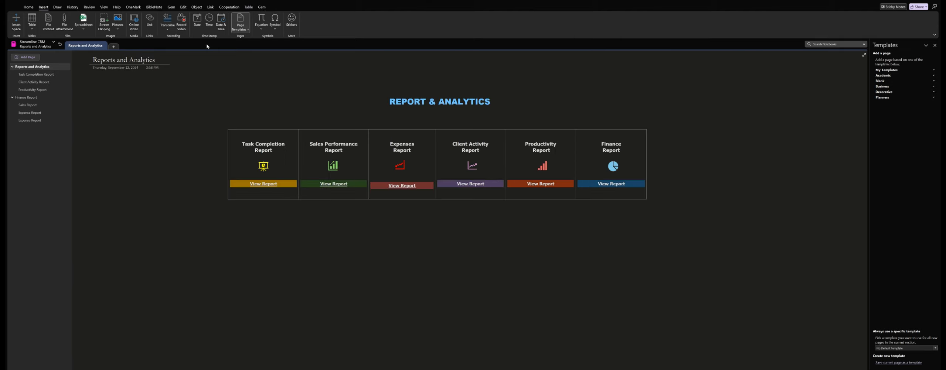
pyautogui.click(539, 184)
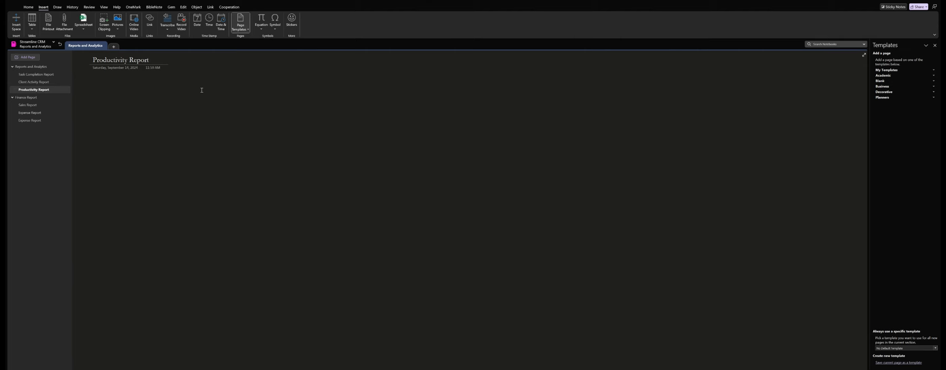
pyautogui.hotkey('alt', 'Left')
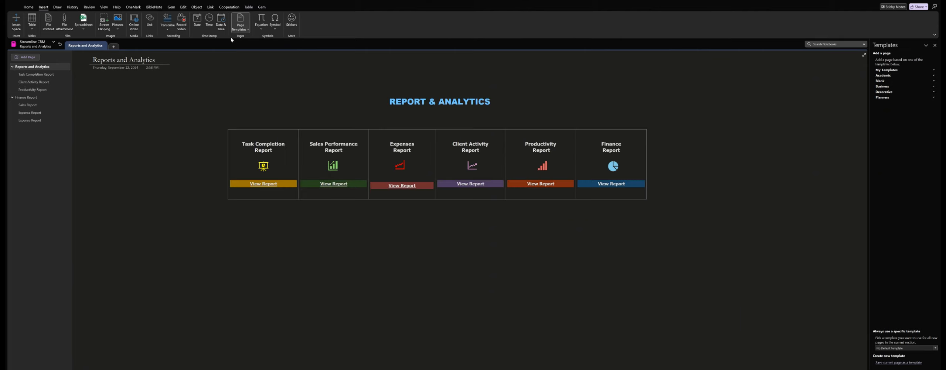
pyautogui.click(614, 184)
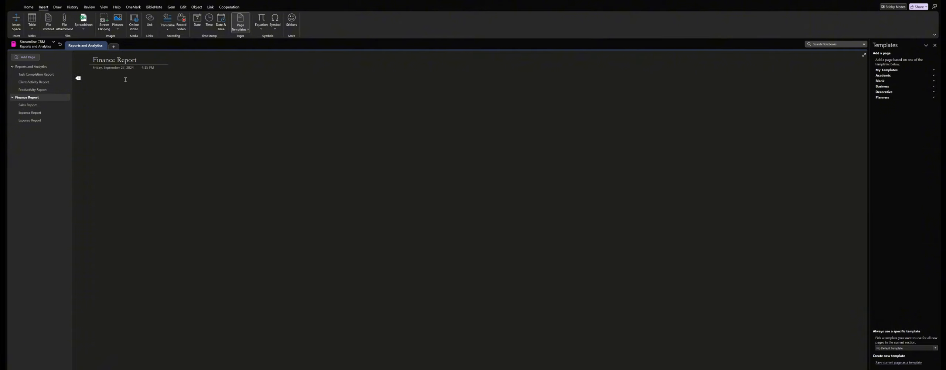
# Look through the Sales Report and both Expense Report pages under Finance Report, ending on the Sales Report
pyautogui.click(28, 105)
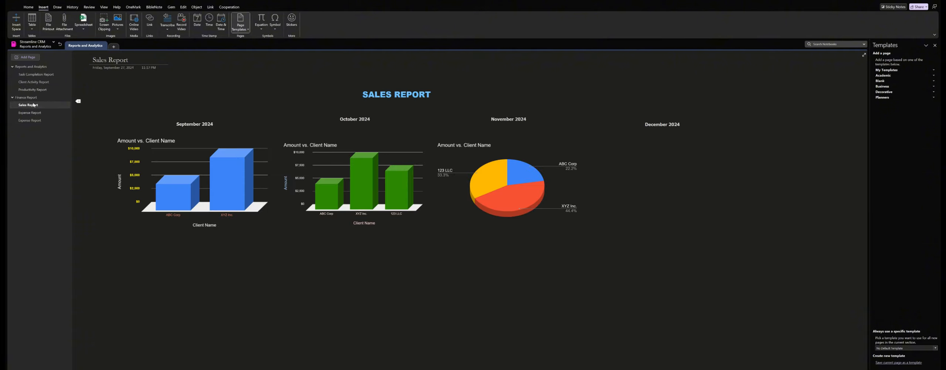
pyautogui.click(30, 113)
pyautogui.click(35, 122)
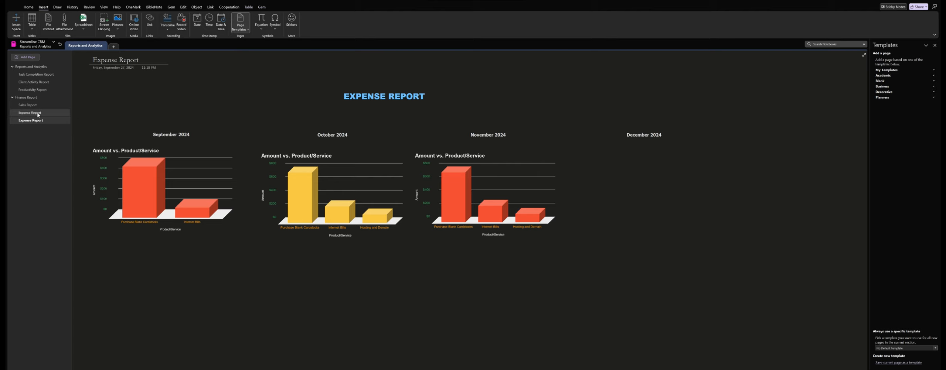
pyautogui.click(30, 112)
pyautogui.click(27, 105)
pyautogui.click(39, 91)
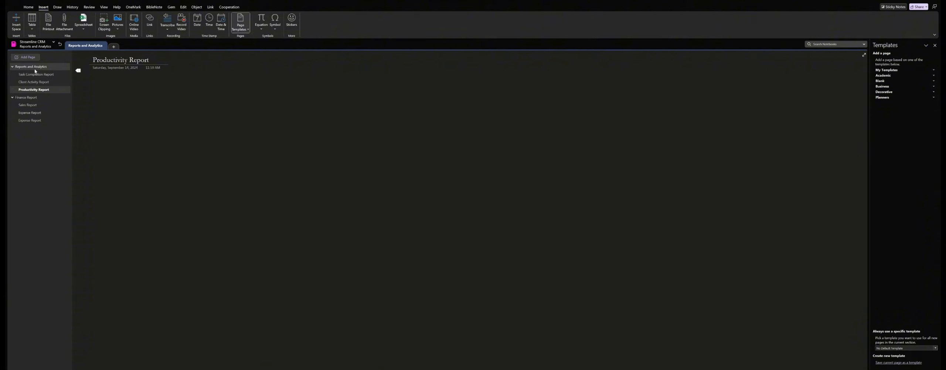
pyautogui.click(31, 113)
pyautogui.click(36, 106)
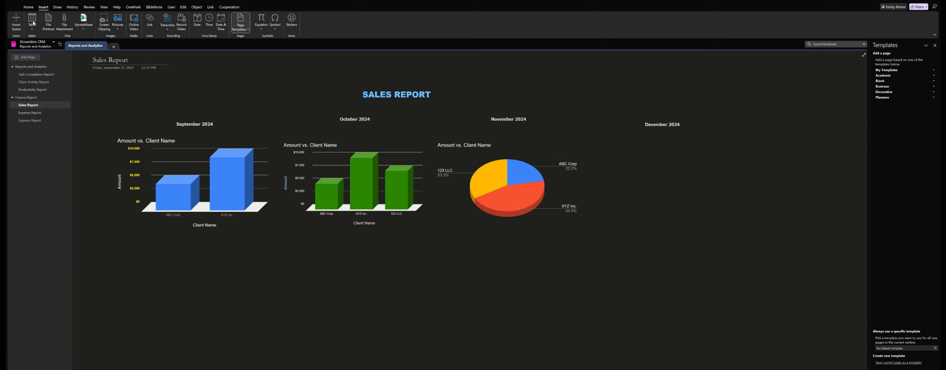
# From the main Dashboard, open the Sales Team area and look through Leads, Opportunities, Sales Pipeline, Marketing Campaigns and Email Tracking
pyautogui.click(60, 45)
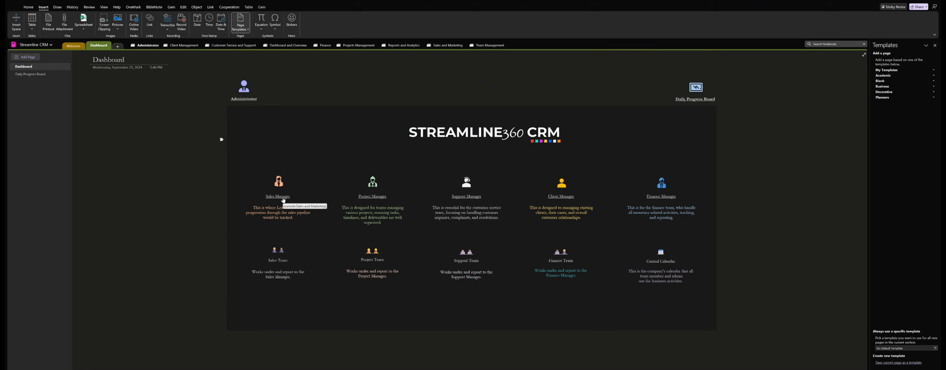
pyautogui.click(281, 253)
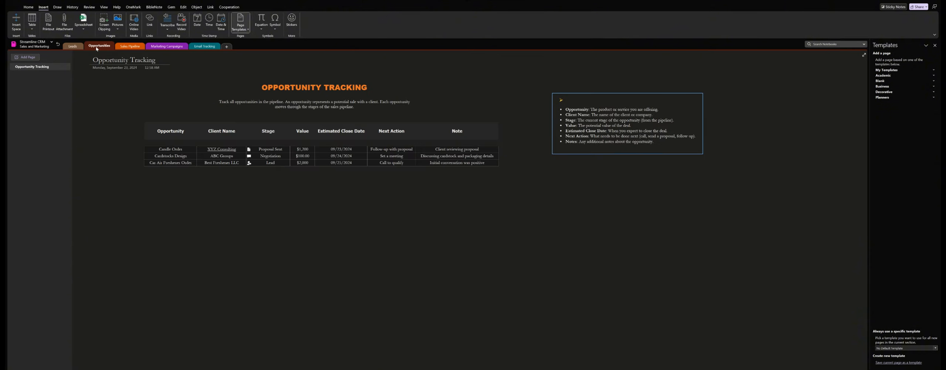
pyautogui.click(73, 46)
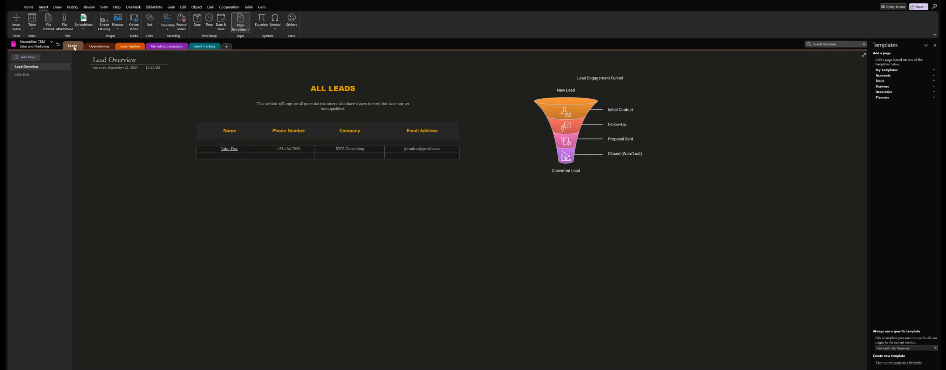
pyautogui.click(97, 47)
pyautogui.click(127, 48)
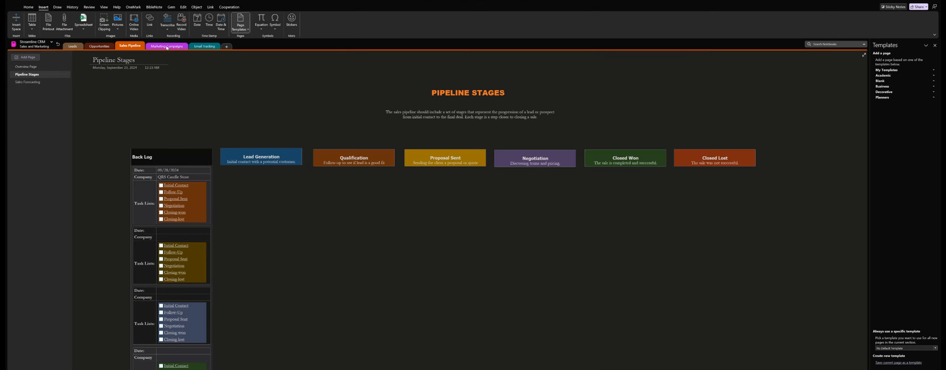
pyautogui.click(167, 47)
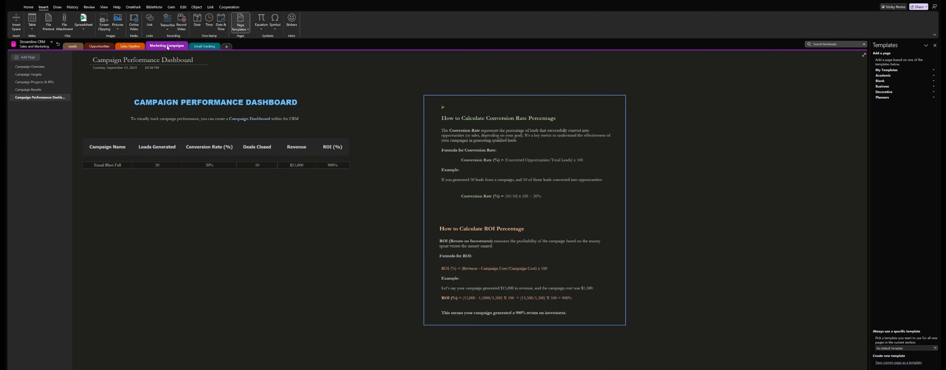
pyautogui.click(205, 47)
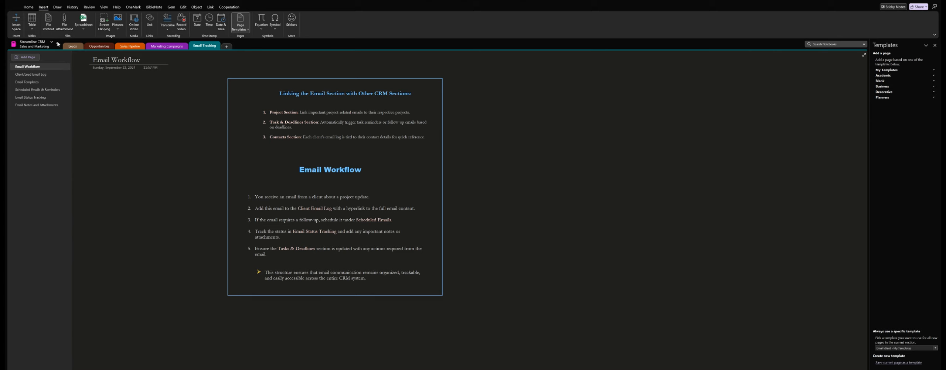
# Go back to the main Dashboard, open the Project Team area to view its Meeting Overview, and return to the Dashboard
pyautogui.click(58, 44)
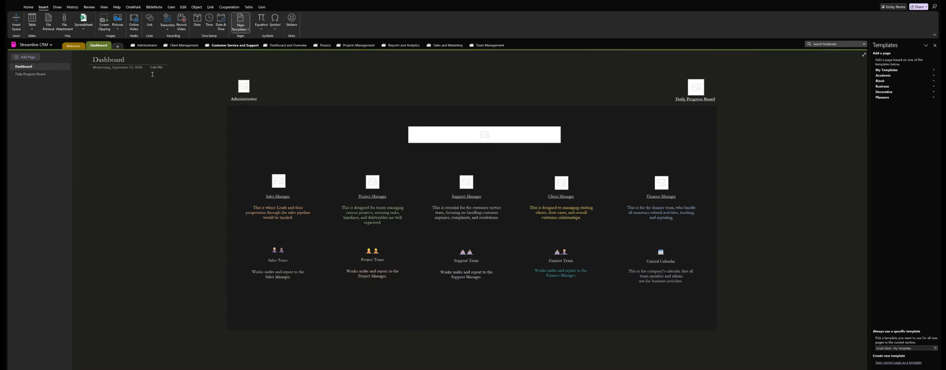
pyautogui.click(372, 255)
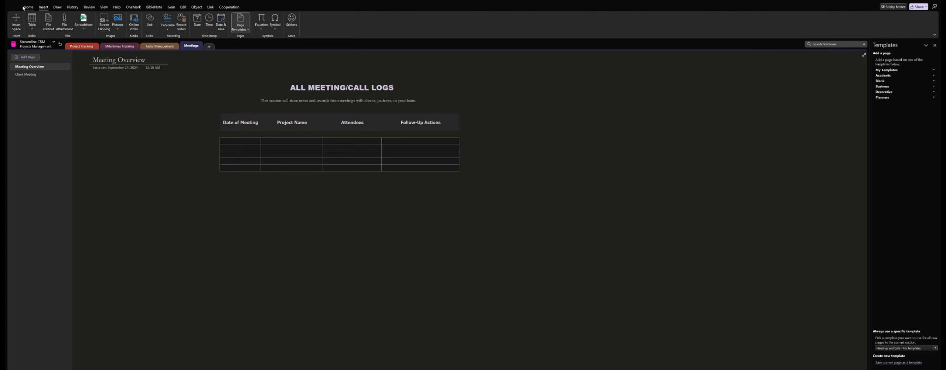
pyautogui.click(60, 44)
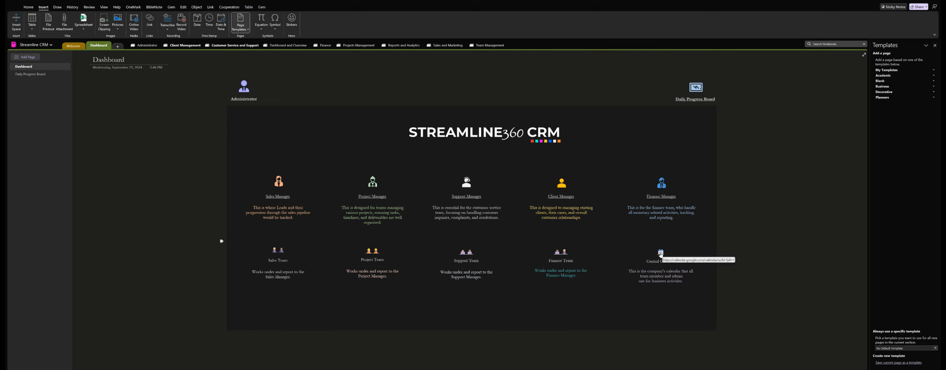
# Open the Central Calendar link on the Dashboard to view Google Calendar, and close the browser window
pyautogui.moveTo(661, 253); pyautogui.dragTo(656, 255)
pyautogui.click(749, 266)
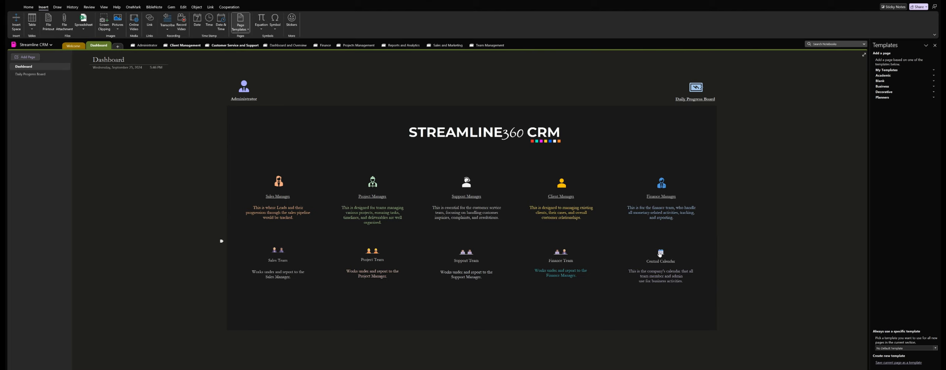
pyautogui.keyDown('ctrl'); pyautogui.click(659, 253); pyautogui.keyUp('ctrl')
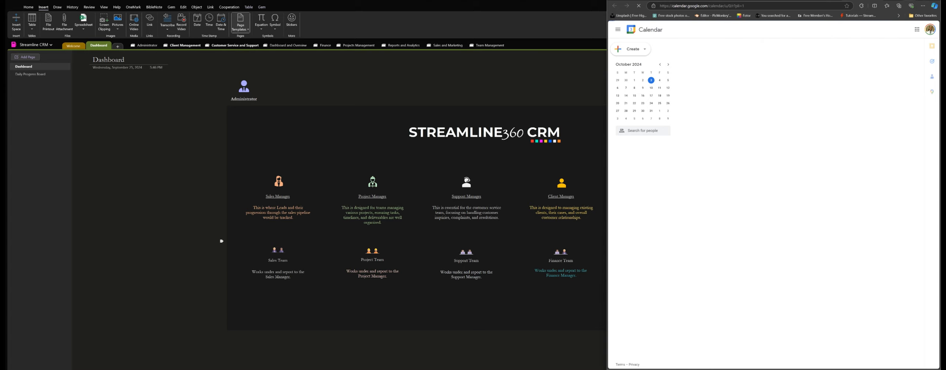
pyautogui.click(900, 0)
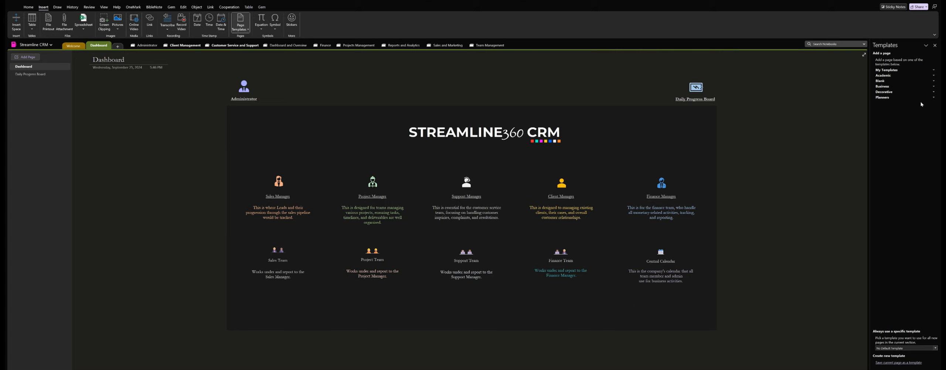
# Dismiss the page templates, switch to the Daily Efficiency Planner notebook, and look through its Monday 09/23/2024 page
pyautogui.click(935, 45)
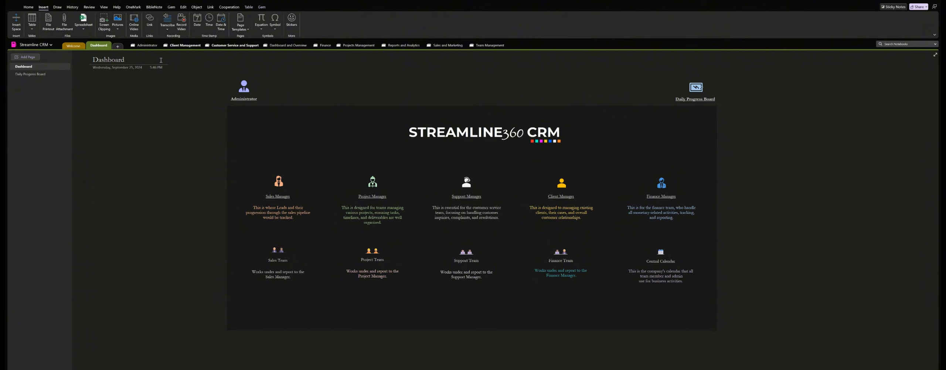
pyautogui.click(35, 45)
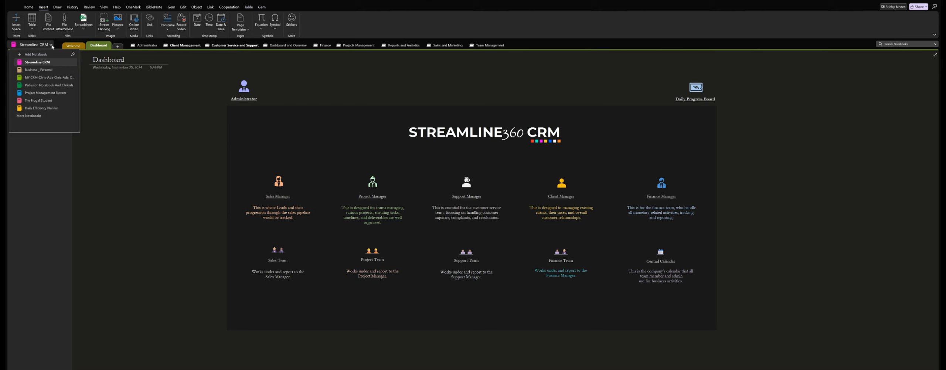
pyautogui.click(55, 109)
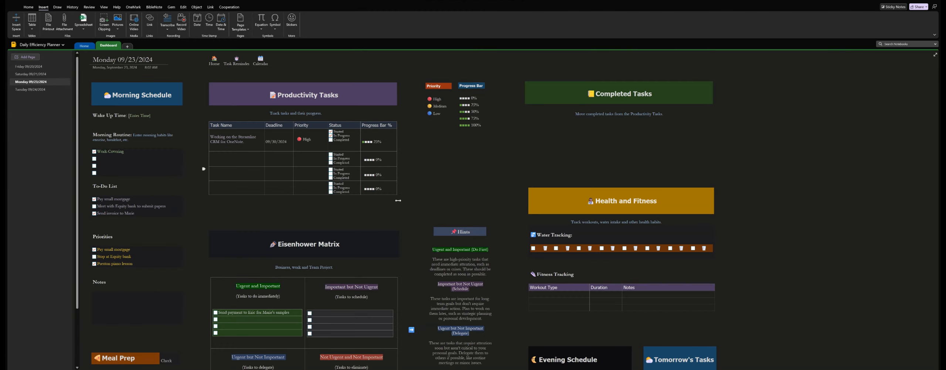
pyautogui.scroll(-5, 421, 202)
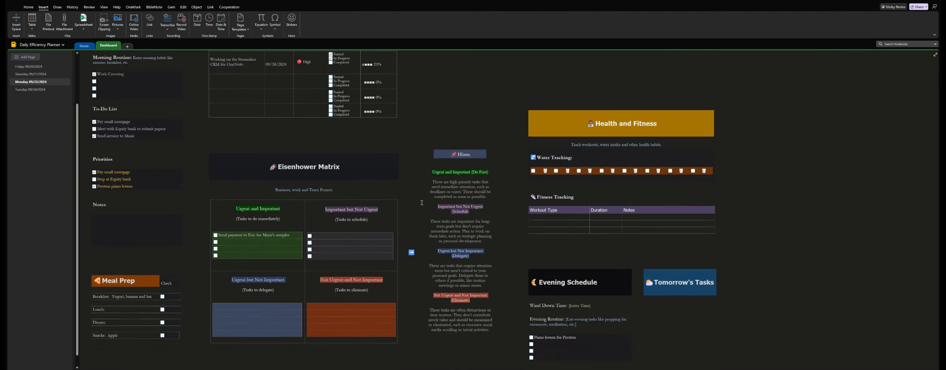
pyautogui.scroll(4, 421, 202)
pyautogui.scroll(2, 385, 192)
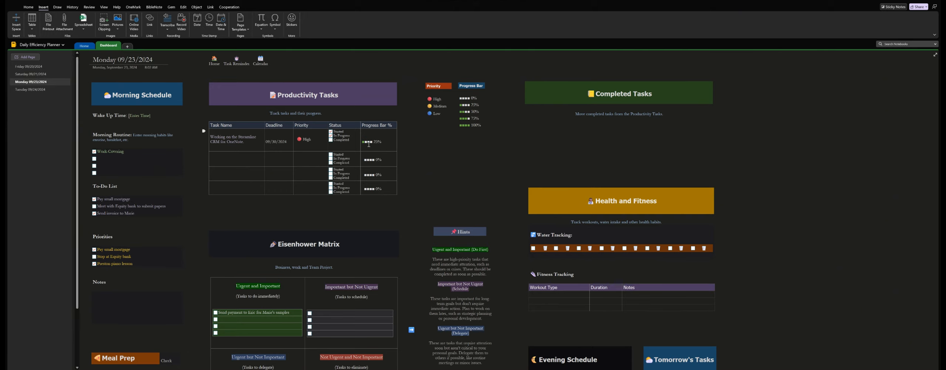
pyautogui.scroll(-3, 368, 144)
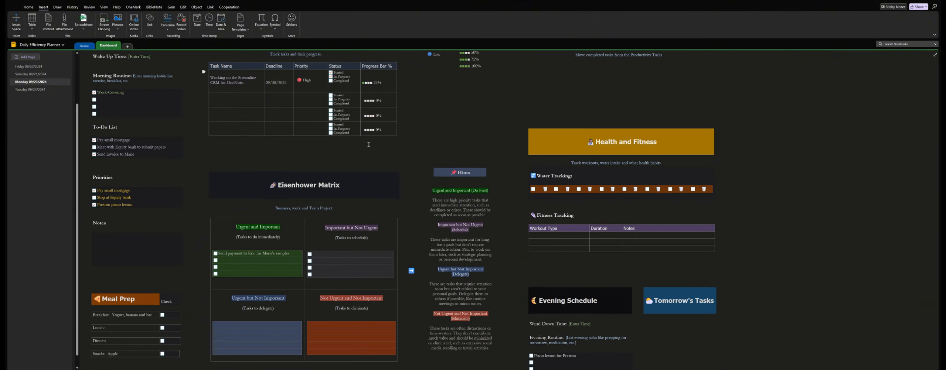
pyautogui.scroll(3, 369, 144)
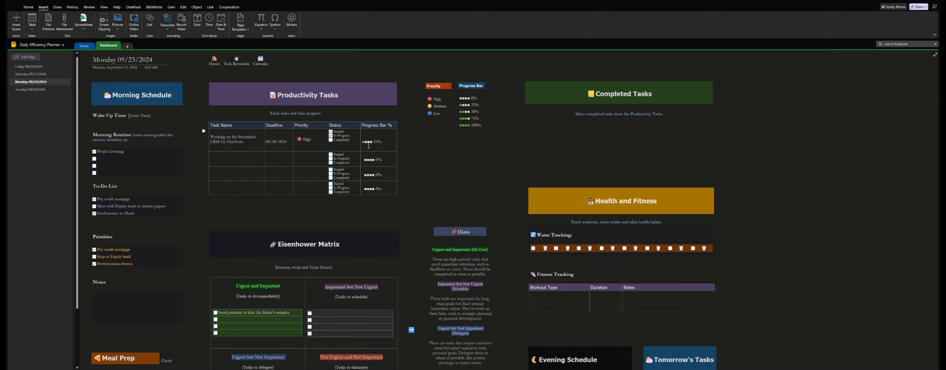
# Review the Monday page's Eisenhower Matrix, Meal Prep, Health and Fitness, and Evening Schedule sections, and return to its beginning
pyautogui.scroll(-3, 379, 158)
pyautogui.scroll(-3, 379, 158)
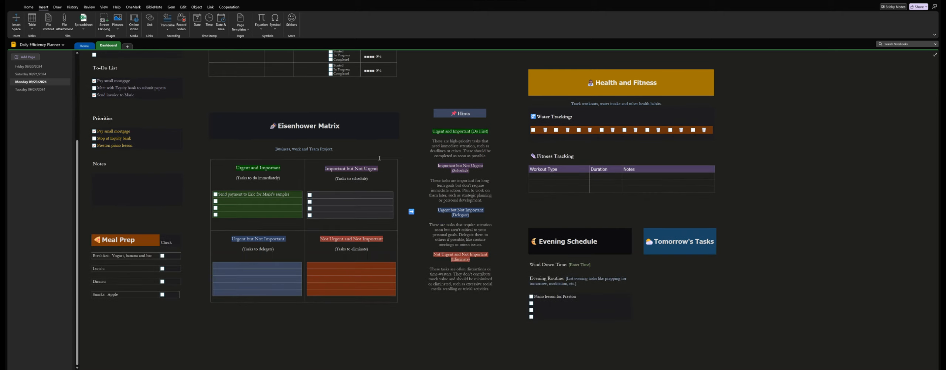
pyautogui.scroll(3, 379, 158)
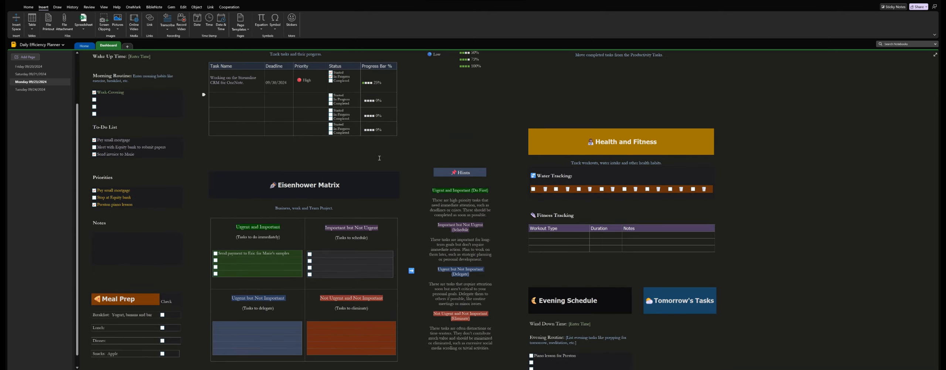
pyautogui.scroll(3, 379, 159)
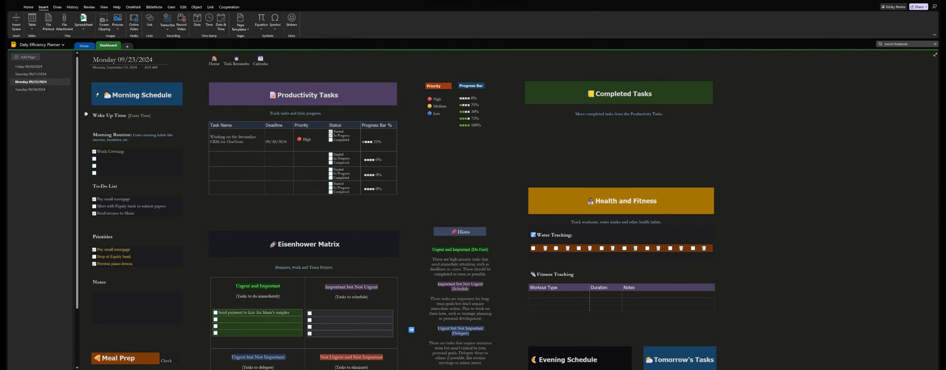
# Switch to the Perfusion Notebook And Clinicals notebook and look over its Homepage
pyautogui.click(64, 45)
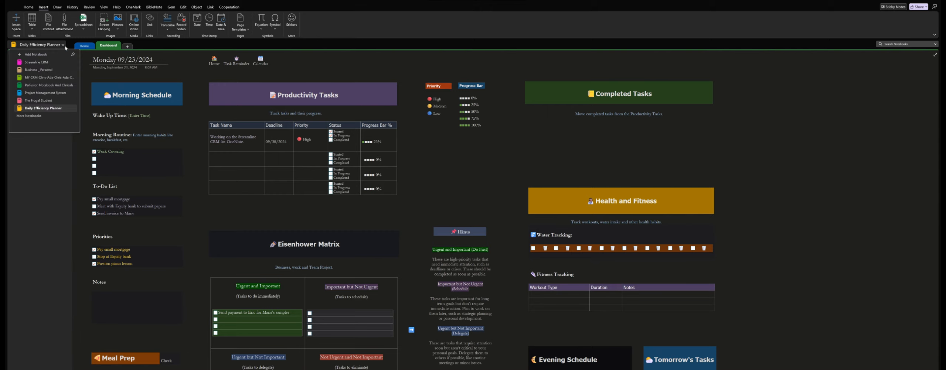
pyautogui.click(48, 85)
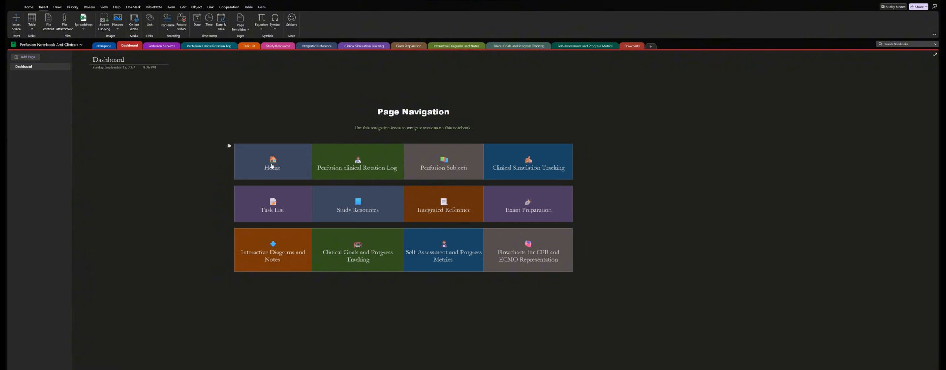
pyautogui.click(110, 47)
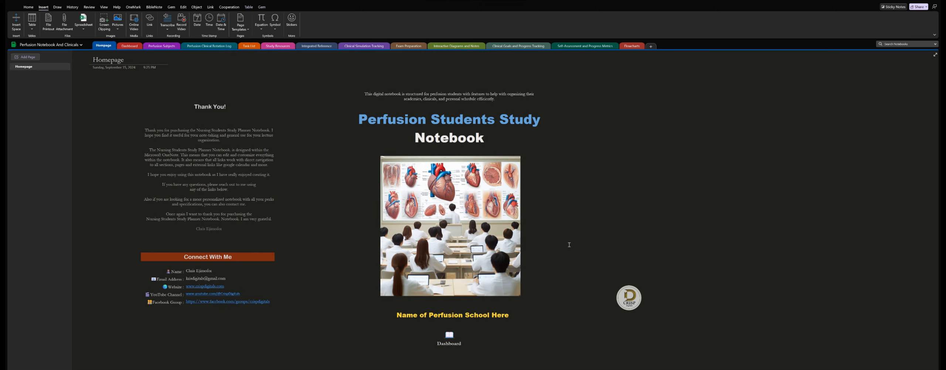
pyautogui.scroll(-3, 325, 181)
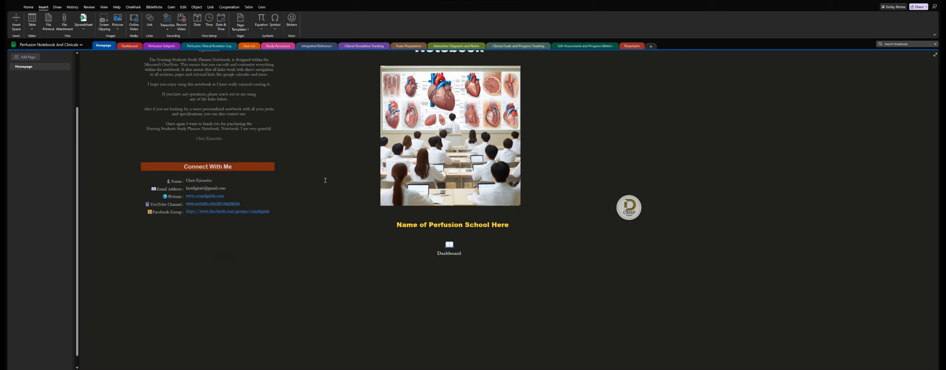
pyautogui.scroll(3, 325, 180)
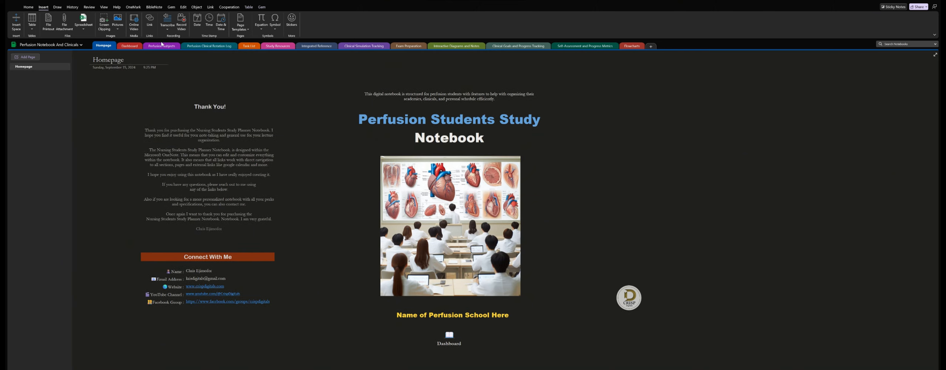
# Switch to the Project Management System notebook and look through its team, overview, task, milestone, risk and notes sections, ending on the Gantt Chart
pyautogui.click(58, 47)
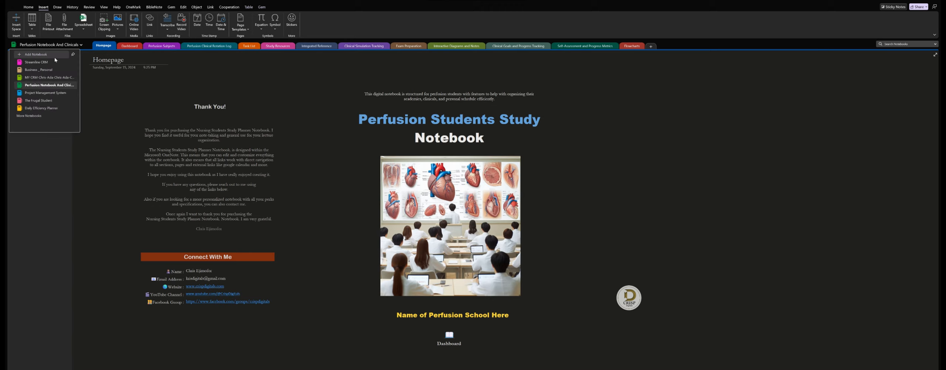
pyautogui.click(55, 93)
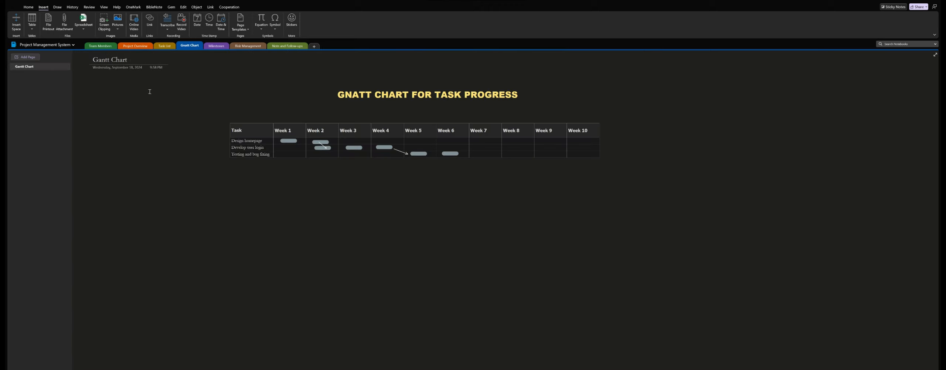
pyautogui.click(98, 47)
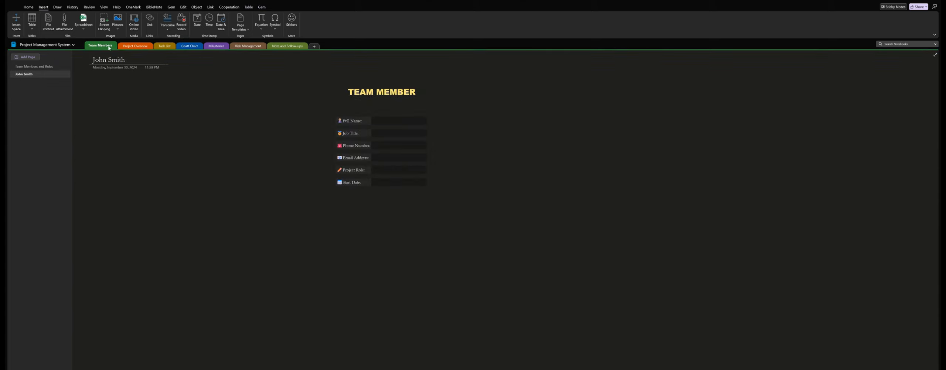
pyautogui.click(59, 68)
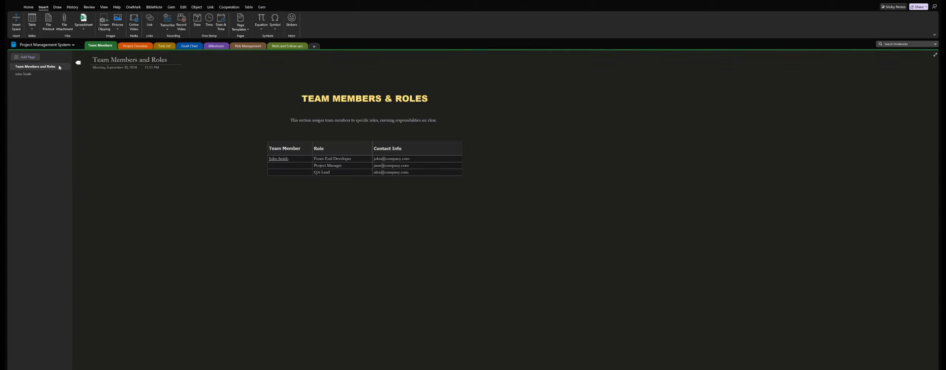
pyautogui.click(135, 46)
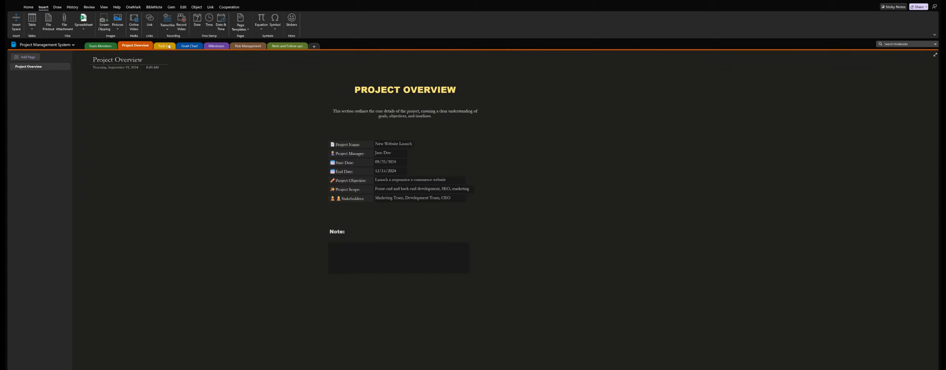
pyautogui.click(164, 46)
pyautogui.click(215, 47)
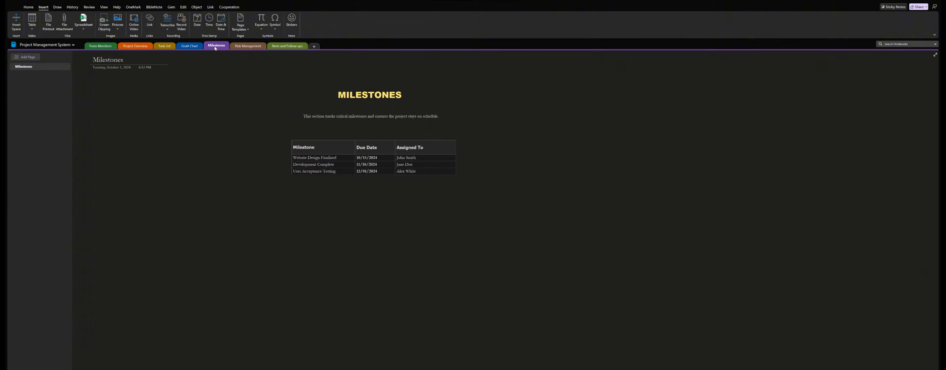
pyautogui.click(245, 46)
pyautogui.click(287, 46)
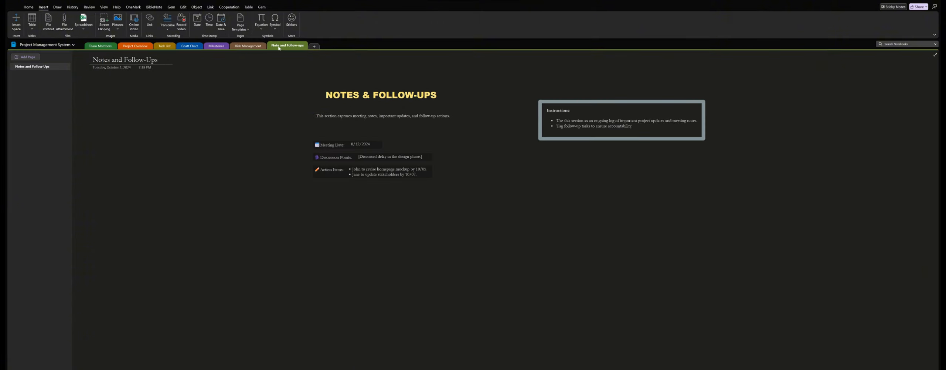
pyautogui.click(195, 47)
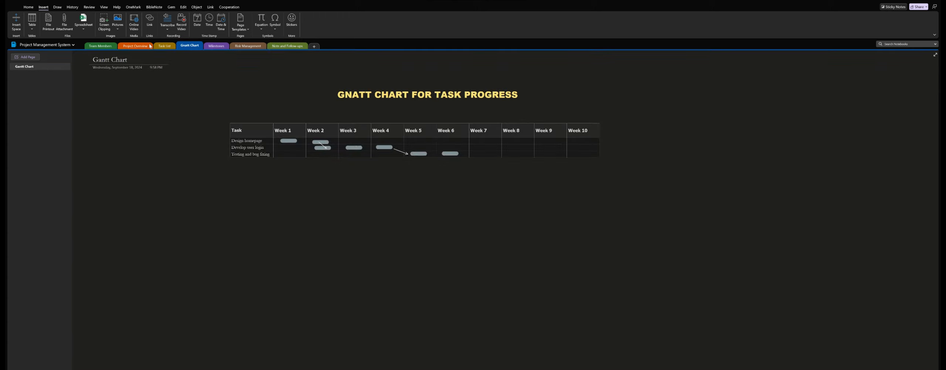
# Switch to The Frugal Student notebook and look through its Homepage, Dashboard, Monthly Budget, daily log and Weekly Review sections, ending on the Homepage
pyautogui.click(40, 45)
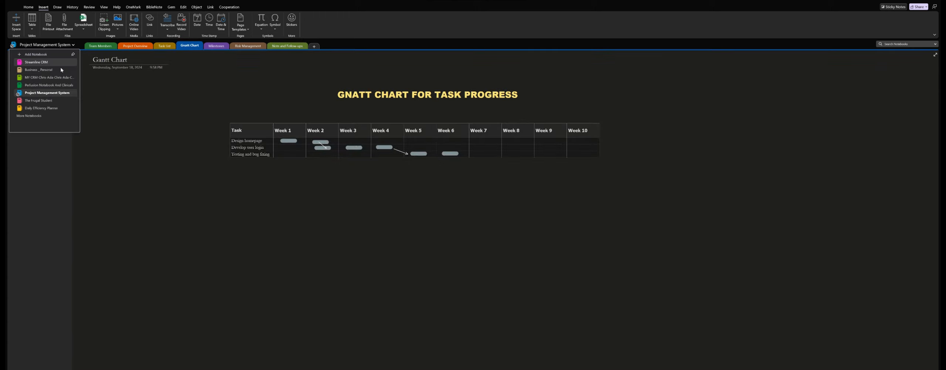
pyautogui.click(39, 100)
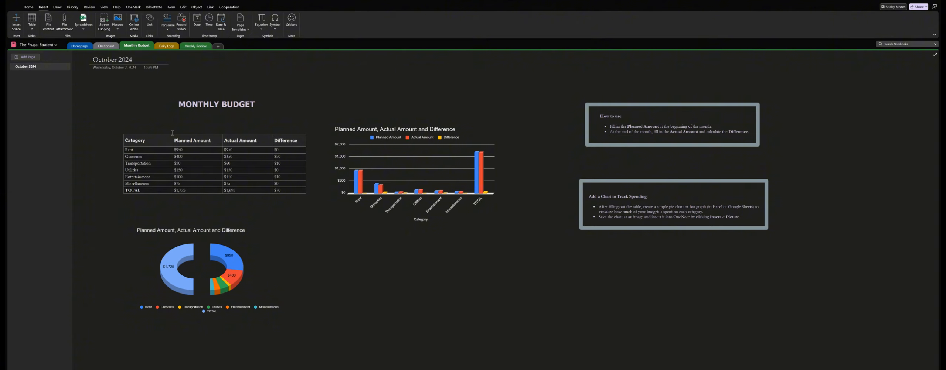
pyautogui.click(79, 46)
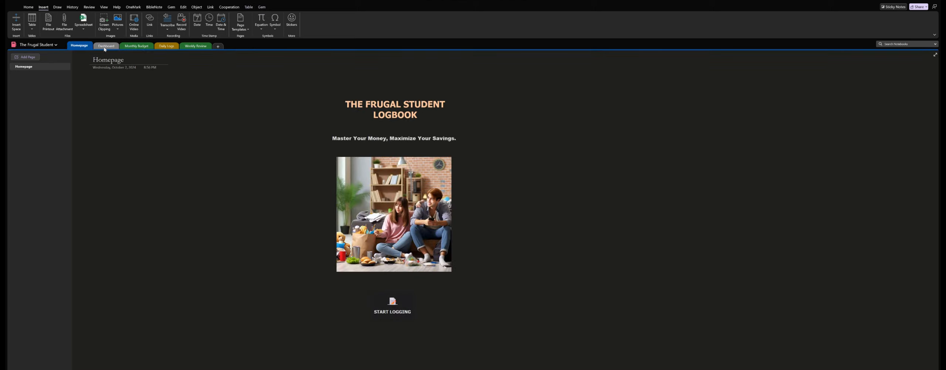
pyautogui.click(105, 47)
pyautogui.click(138, 47)
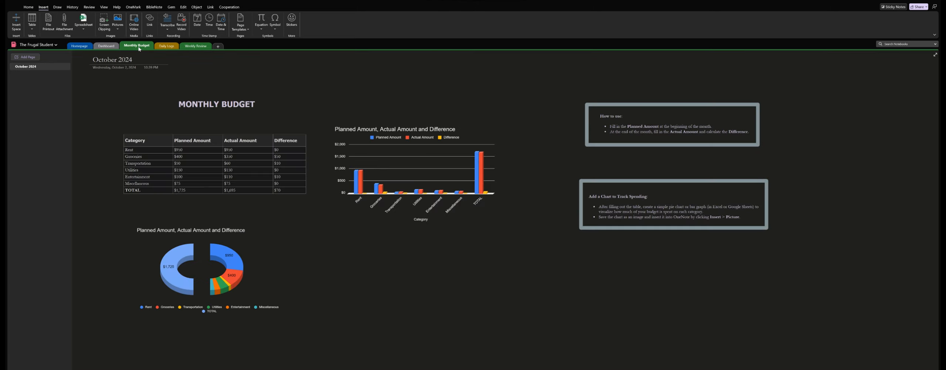
pyautogui.click(110, 46)
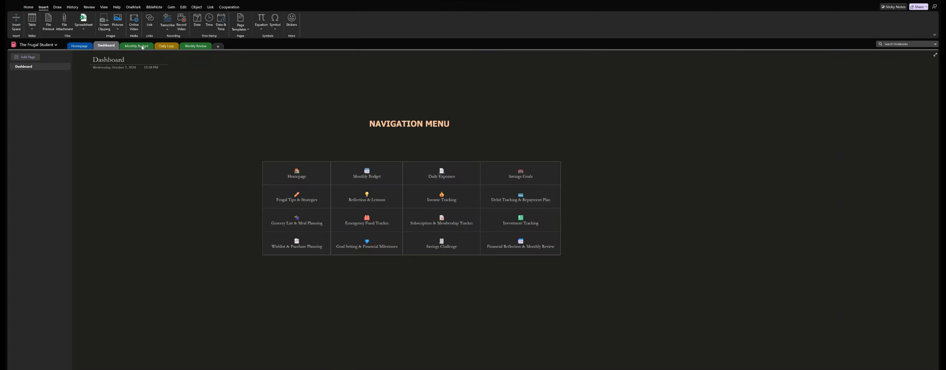
pyautogui.click(167, 46)
pyautogui.click(195, 46)
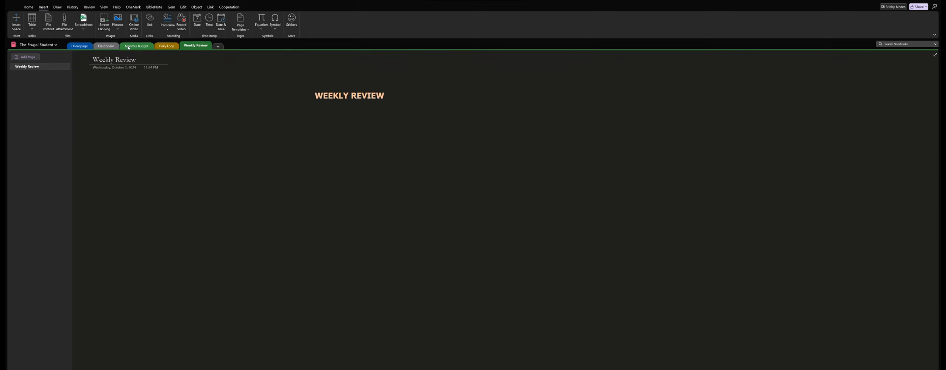
pyautogui.click(136, 46)
pyautogui.click(110, 46)
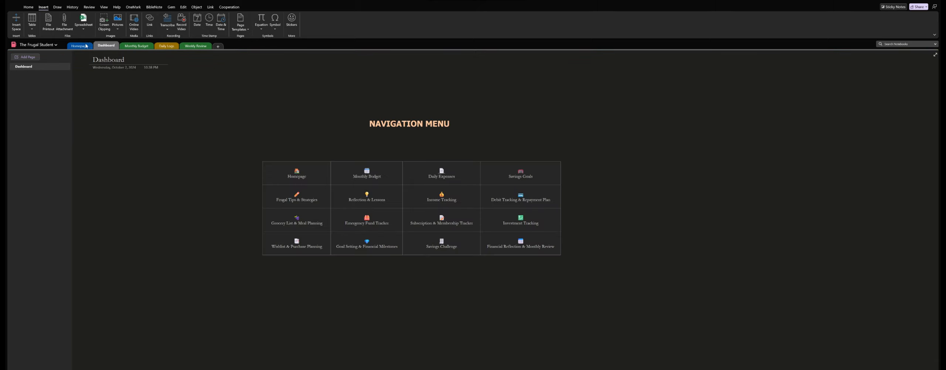
pyautogui.click(86, 46)
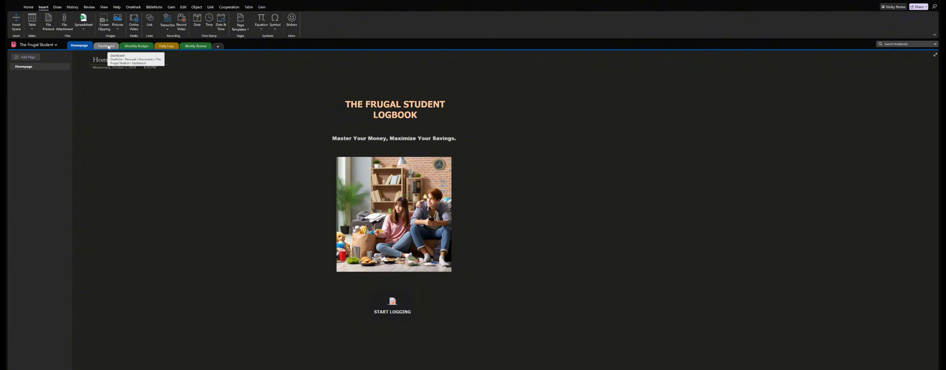
# Revisit the Daily Efficiency Planner notebook, followed by the Gantt Chart of the Project Management System notebook
pyautogui.click(56, 45)
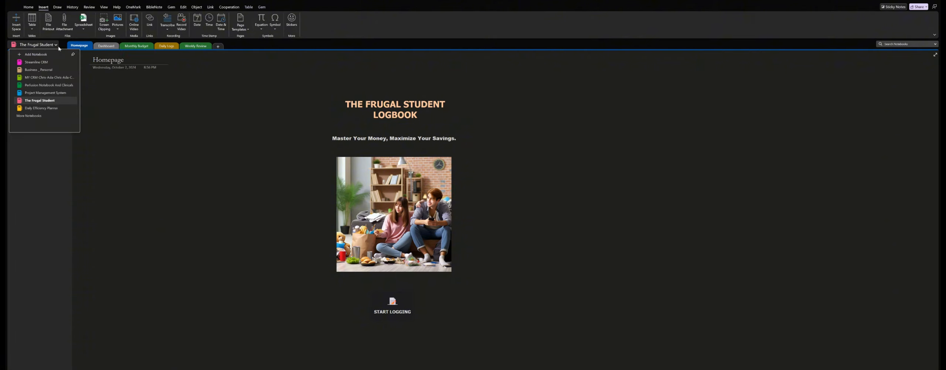
pyautogui.click(47, 107)
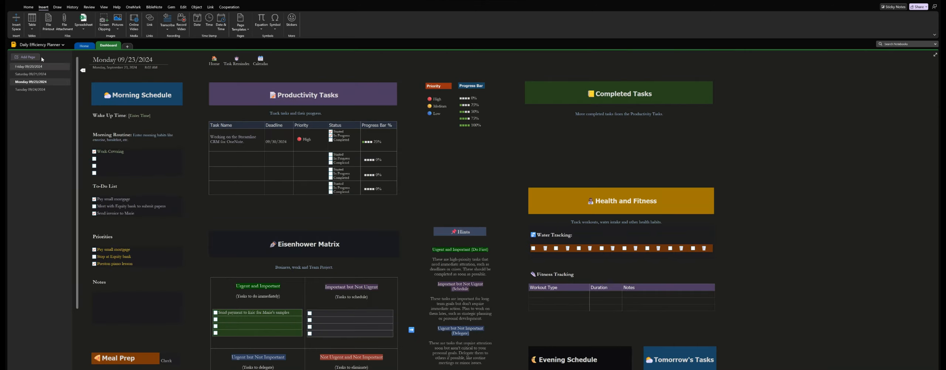
pyautogui.click(41, 45)
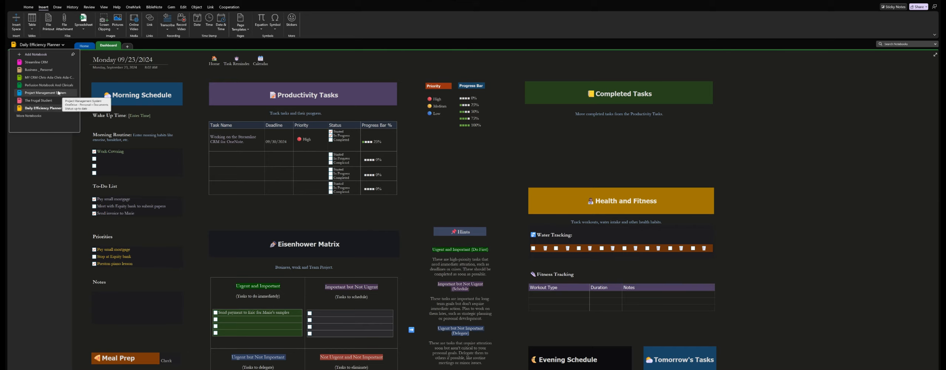
pyautogui.click(59, 93)
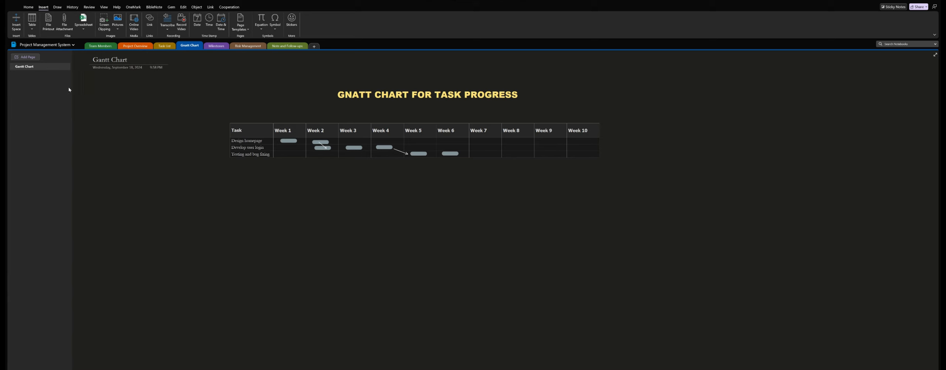
# Revisit the Perfusion Notebook And Clinicals notebook and return to the Streamline CRM notebook's Dashboard
pyautogui.click(66, 44)
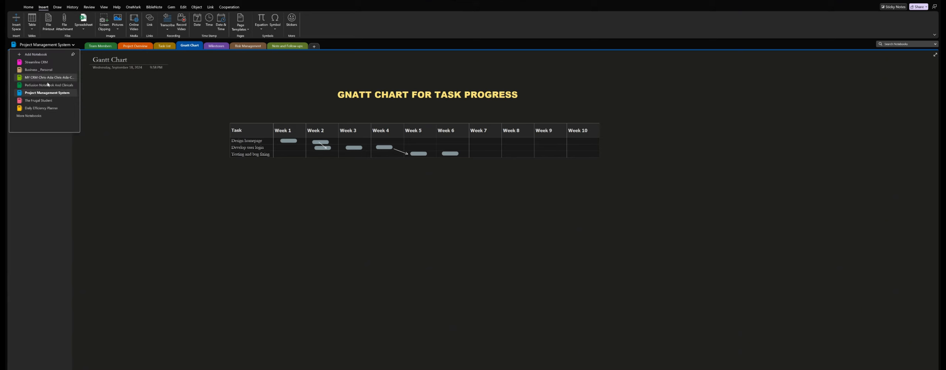
pyautogui.click(48, 86)
pyautogui.click(71, 46)
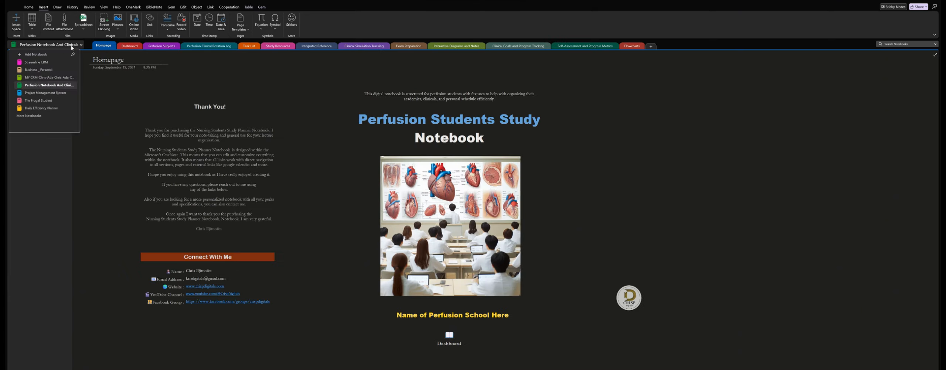
pyautogui.click(52, 65)
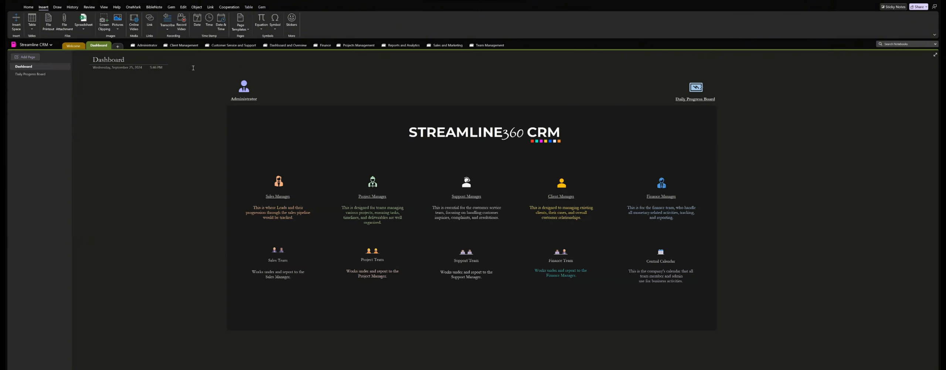